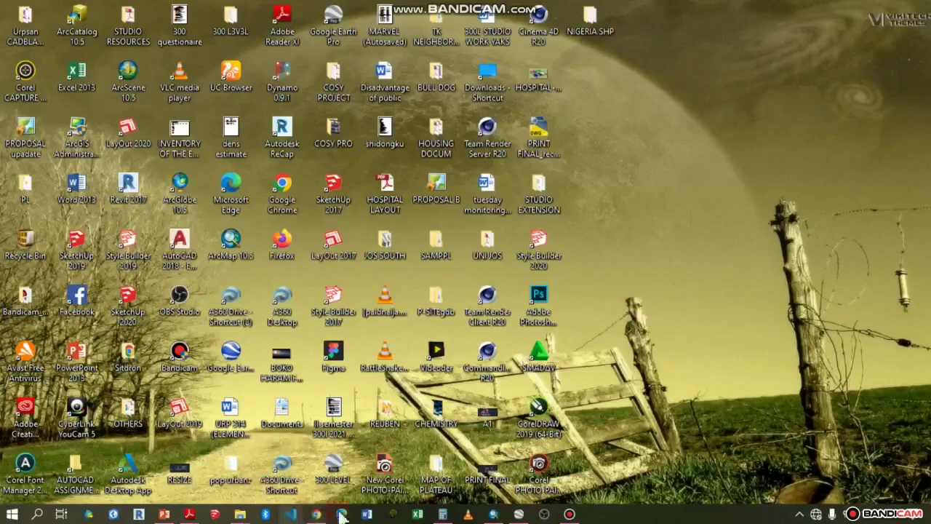
Switch to ArcMap and create a new map document from the Blank Map template
click(493, 515)
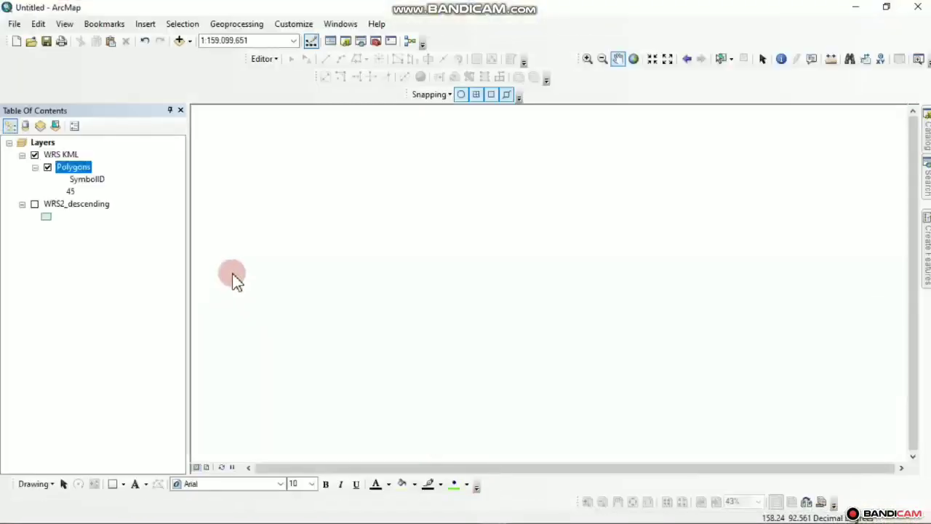
click(14, 22)
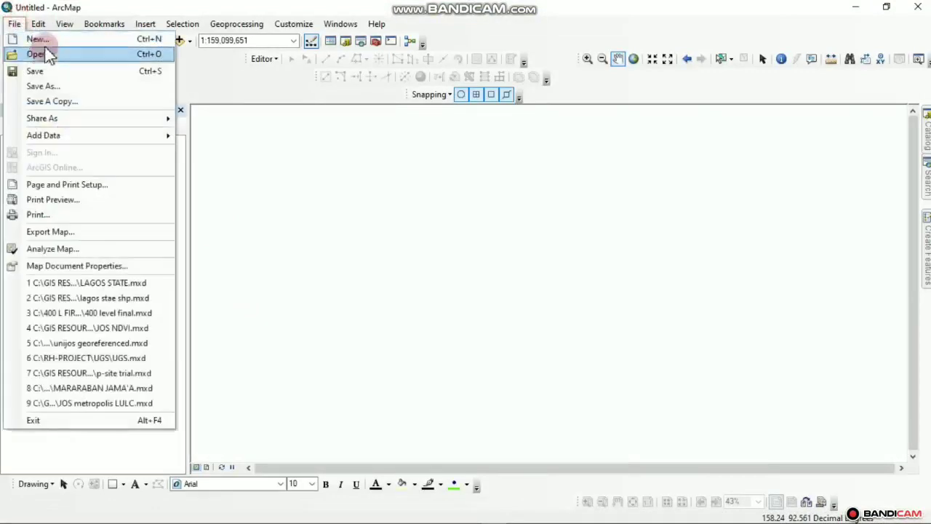
click(48, 50)
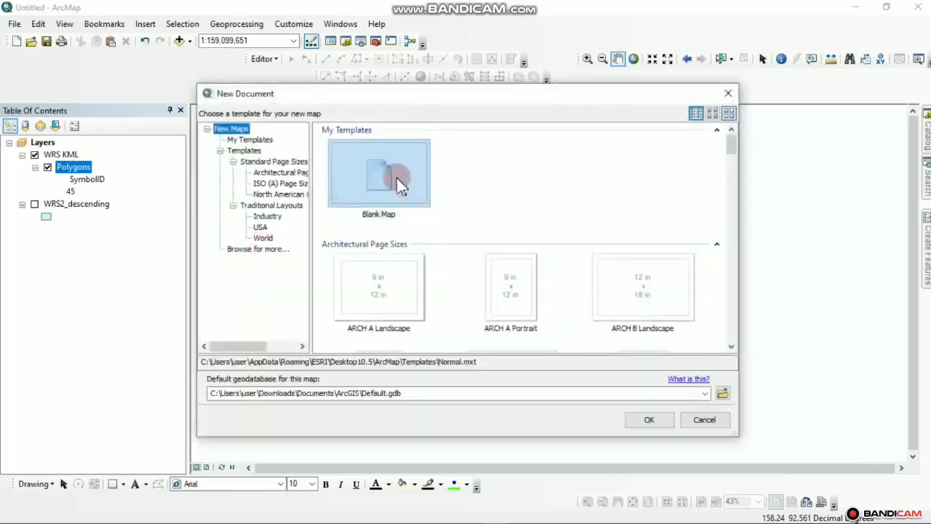
click(649, 419)
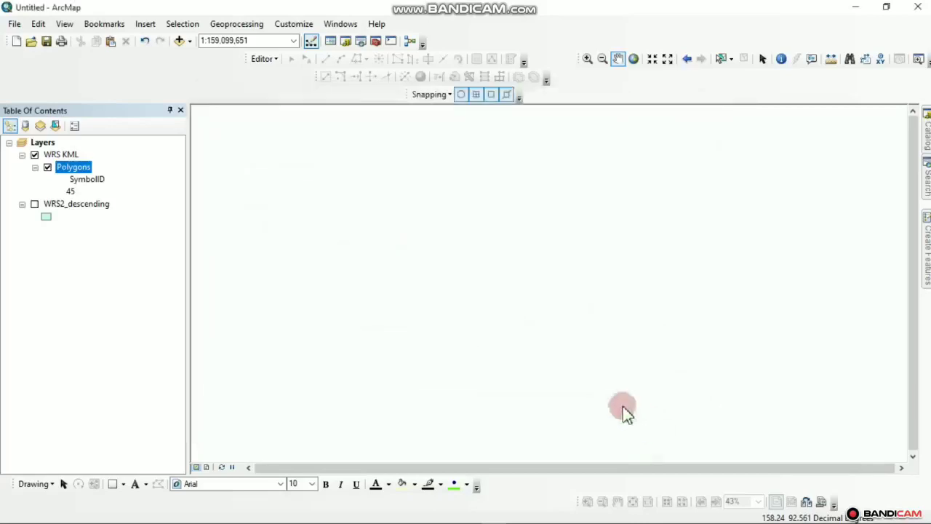
click(475, 297)
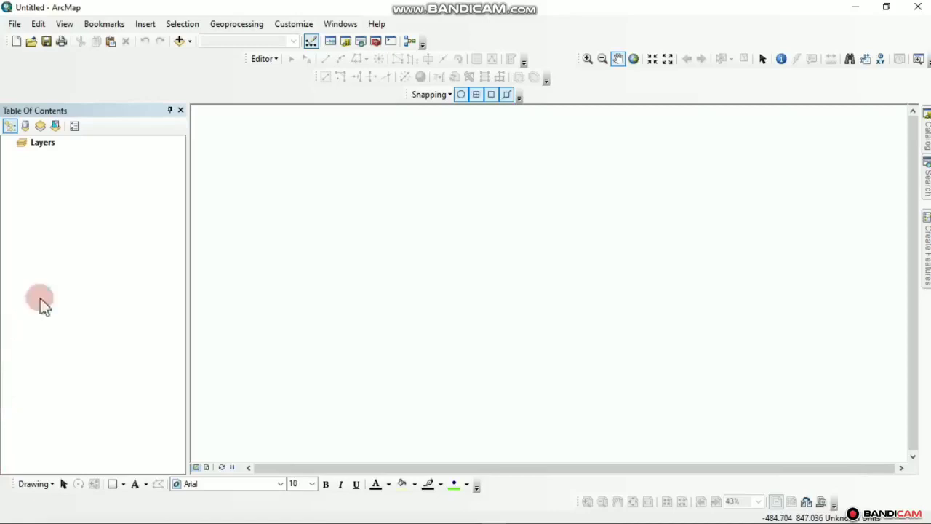
Set the Layers data frame's map units to Meters and its display units to Degrees Minutes Seconds
click(42, 143)
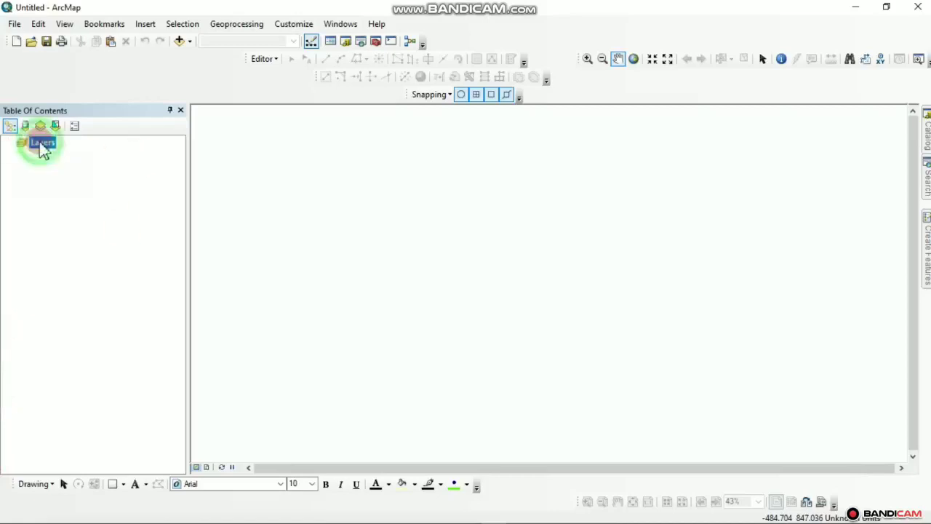
right_click(42, 144)
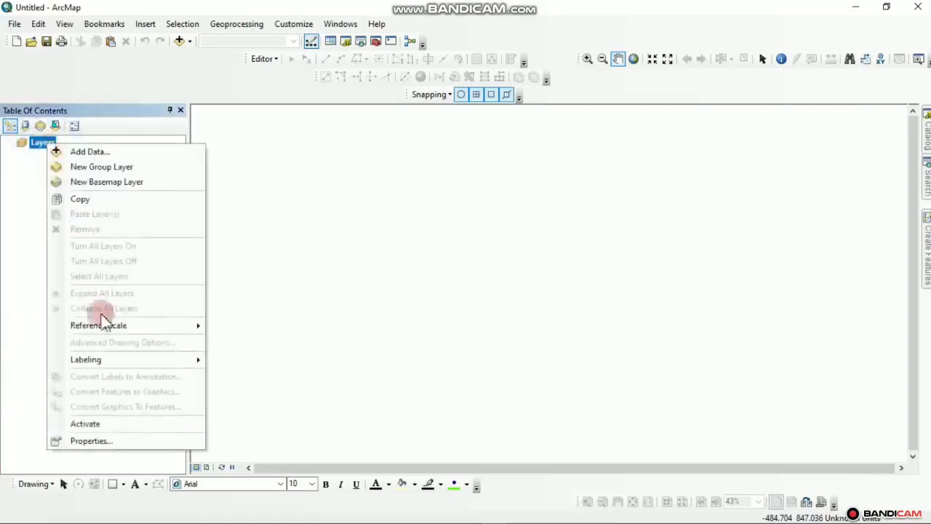
click(121, 441)
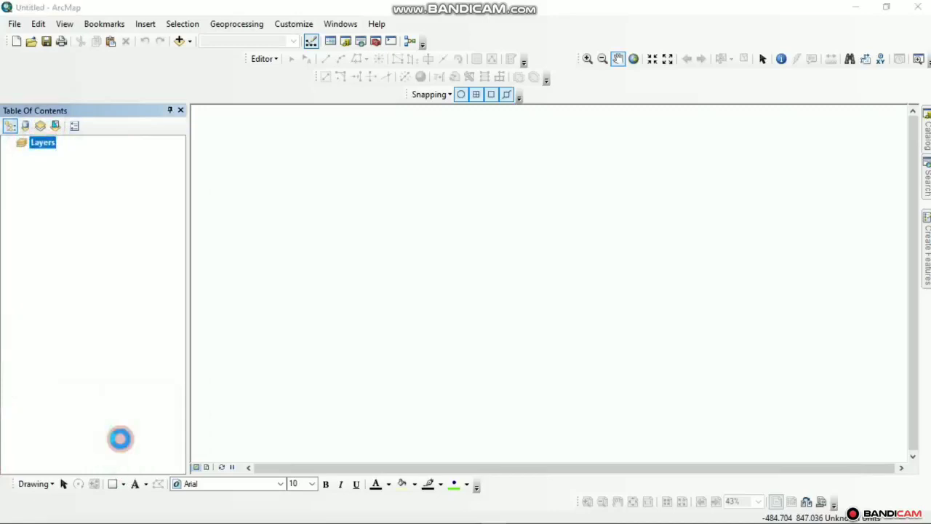
click(337, 95)
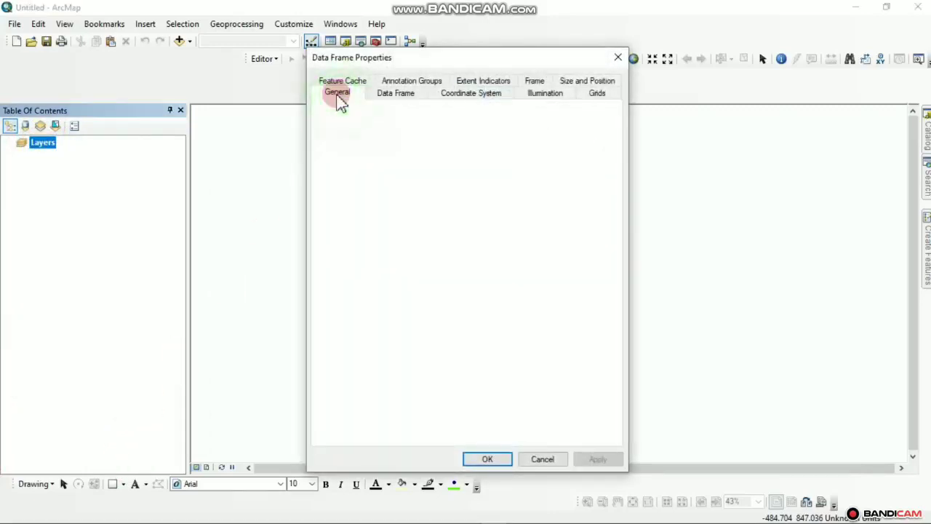
click(405, 232)
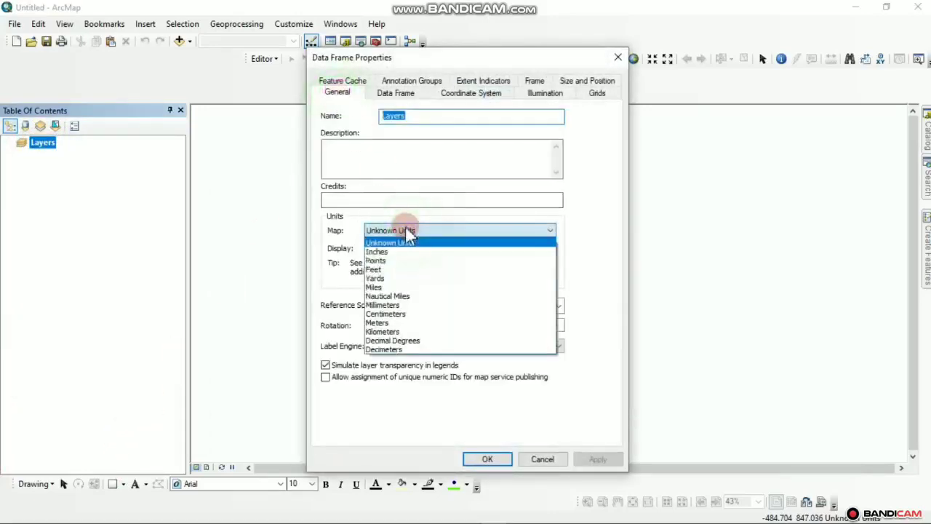
click(391, 323)
click(431, 248)
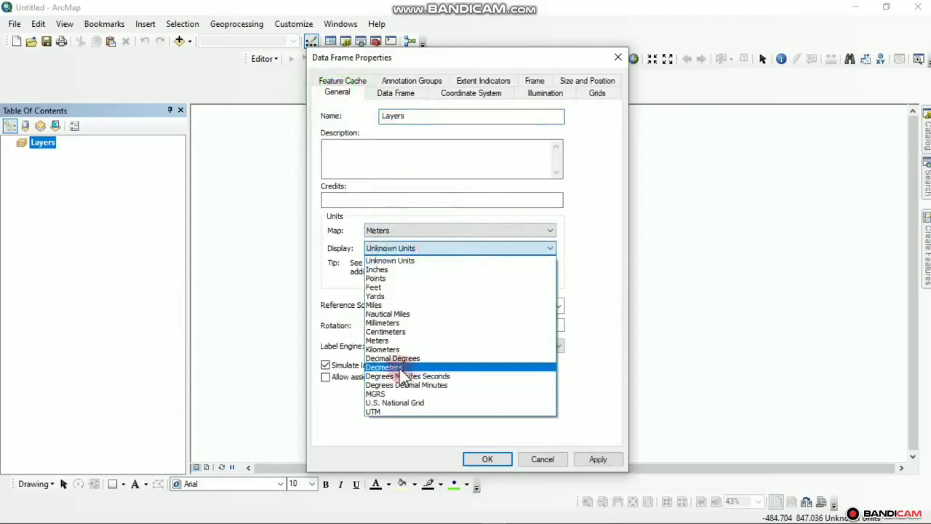
click(410, 377)
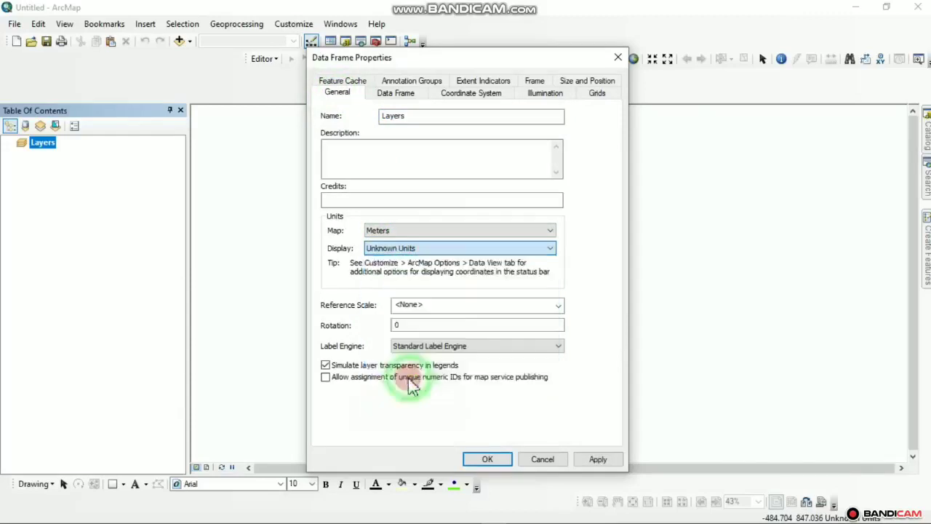
click(599, 459)
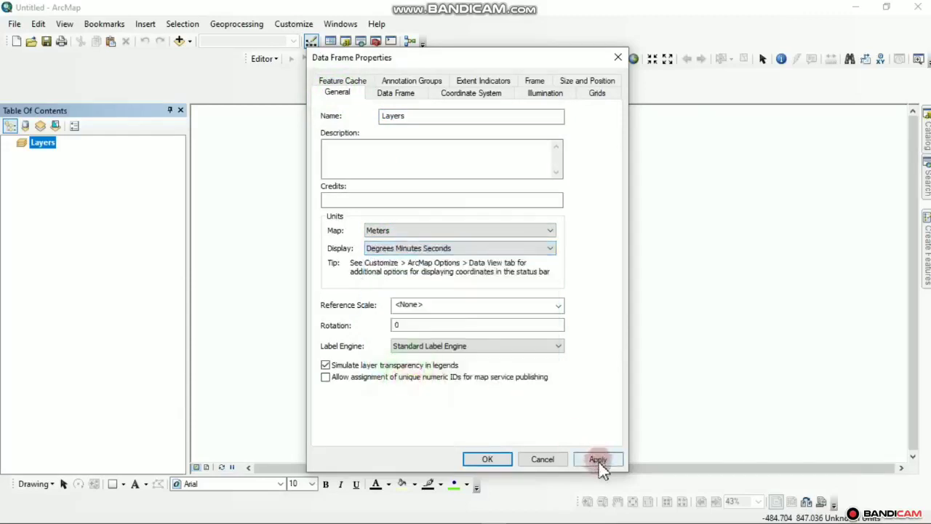
Assign the favorite WGS 1984 UTM Zone 32N coordinate system to the data frame and accept the properties
click(477, 96)
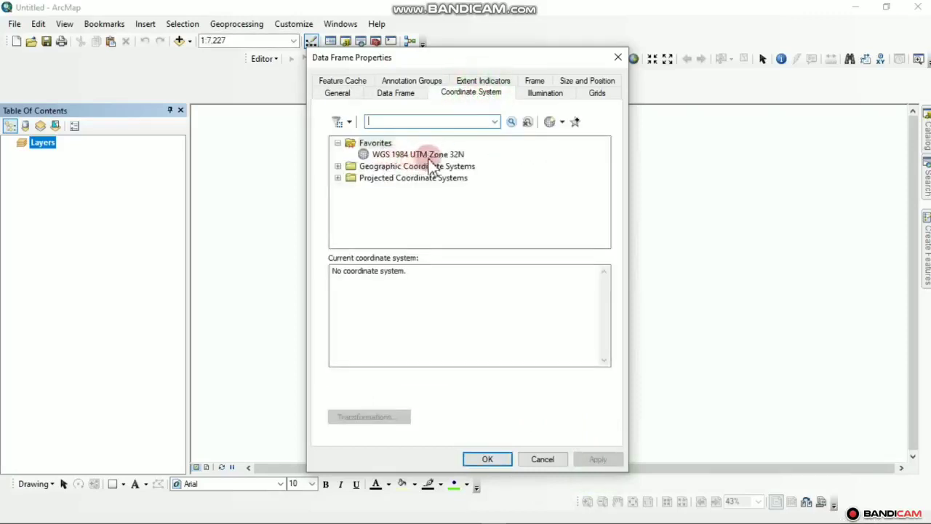
click(441, 155)
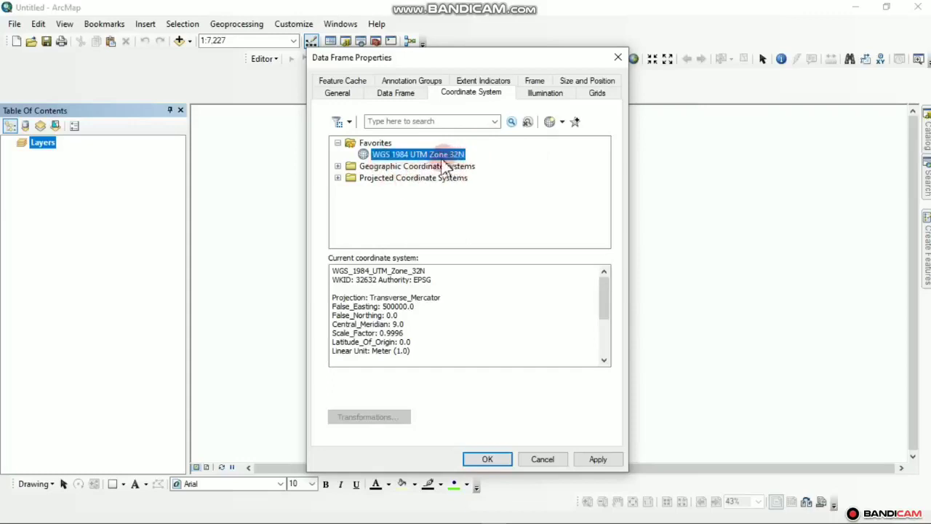
click(594, 459)
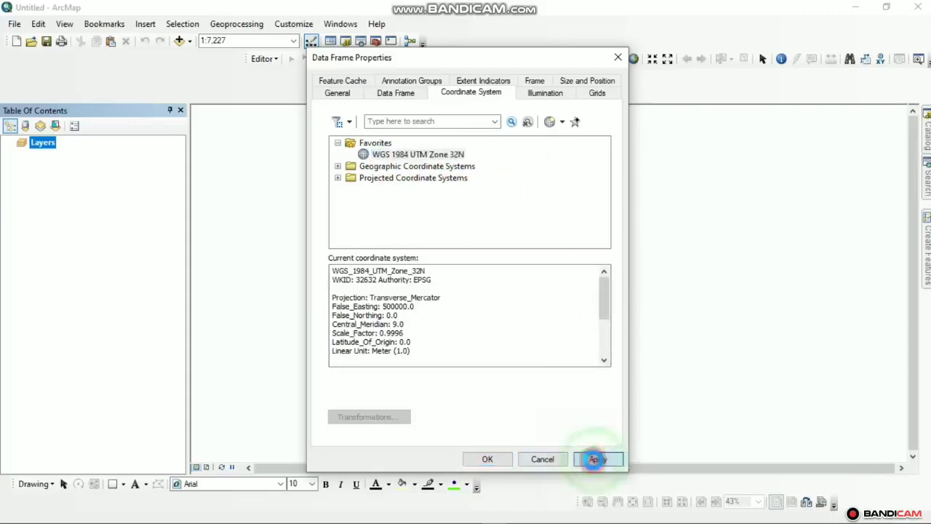
click(486, 459)
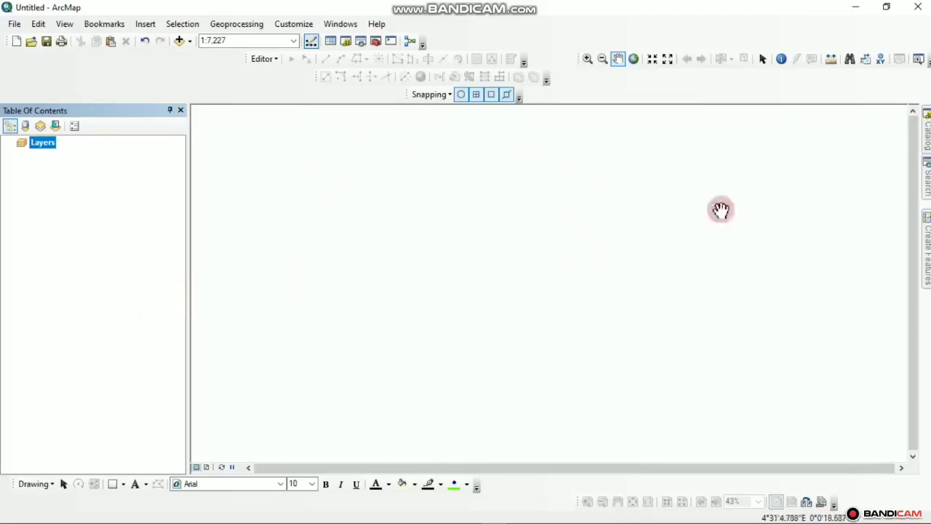
Switch to the Downloads folder window in File Explorer and cut the GMTED2010S10E000_300 archive
click(856, 7)
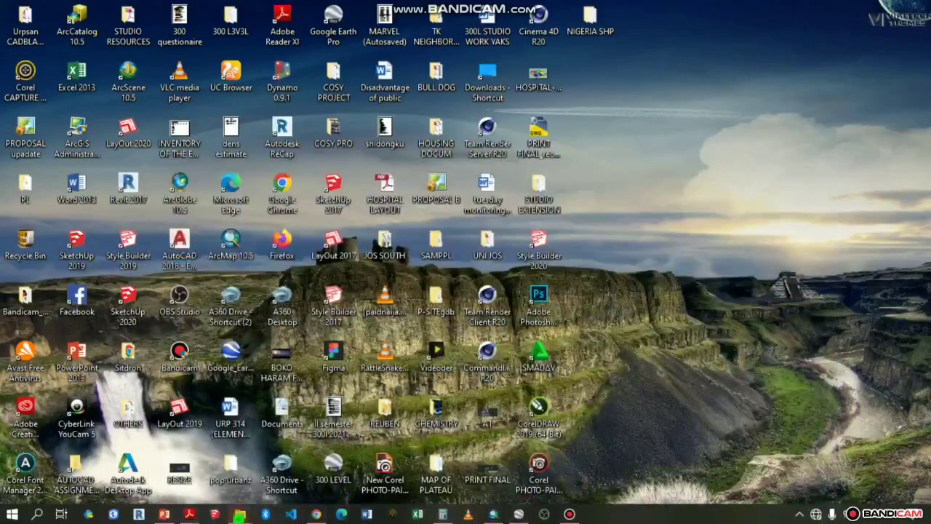
mouse_move(240, 516)
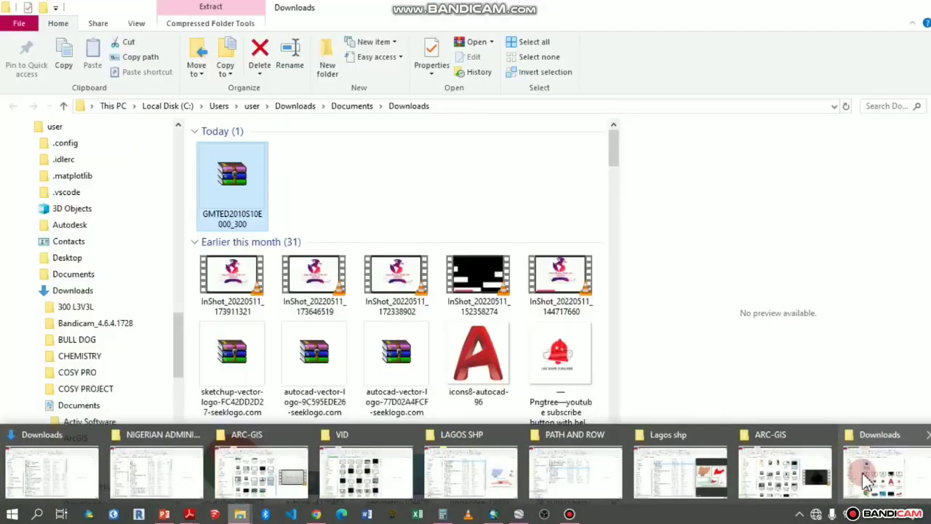
click(866, 480)
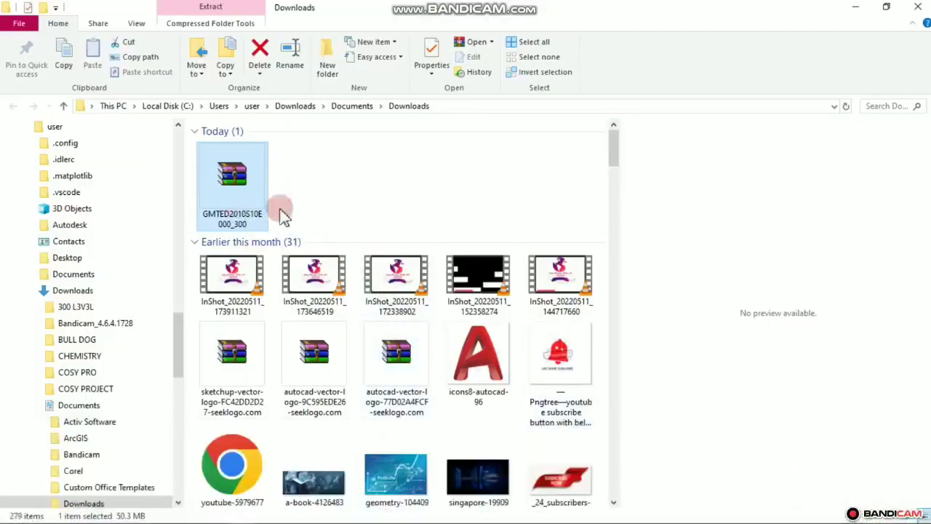
click(242, 191)
right_click(242, 191)
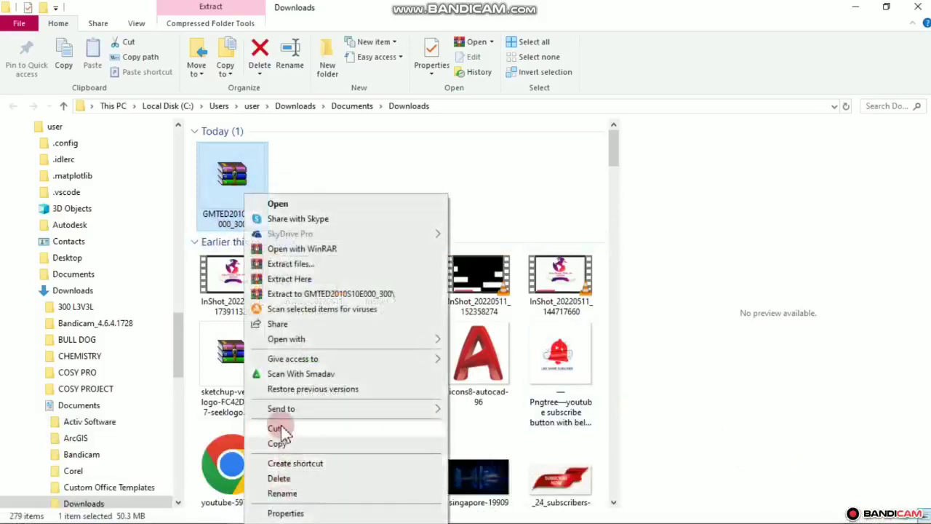
click(278, 429)
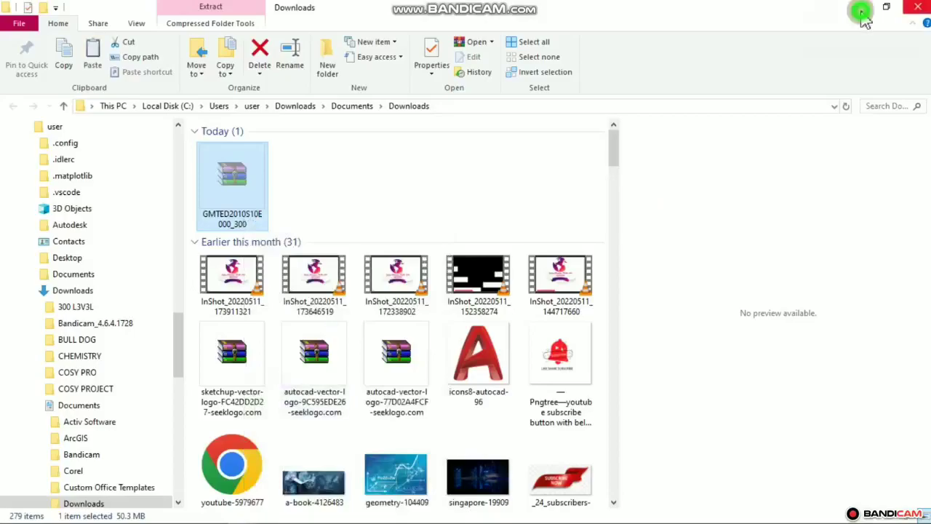
Create a new folder named DEM on the desktop
click(862, 15)
right_click(648, 175)
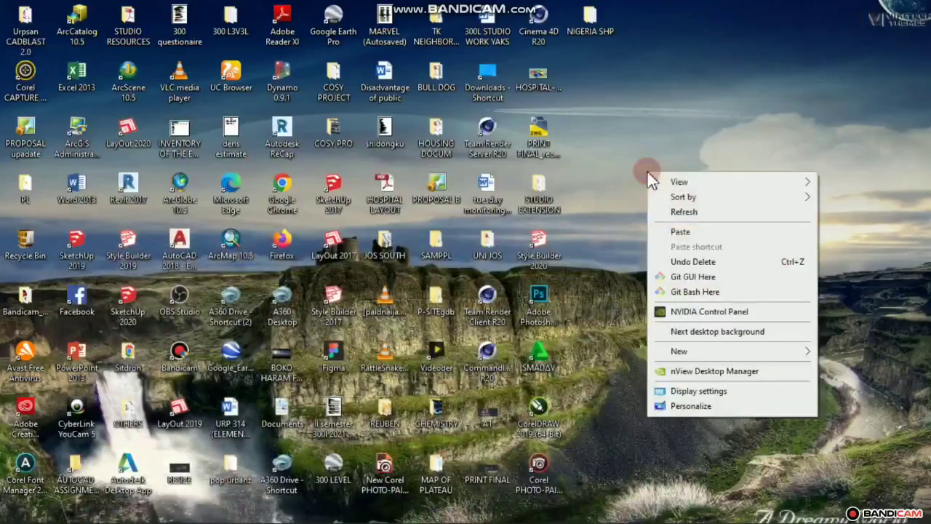
click(801, 352)
click(505, 147)
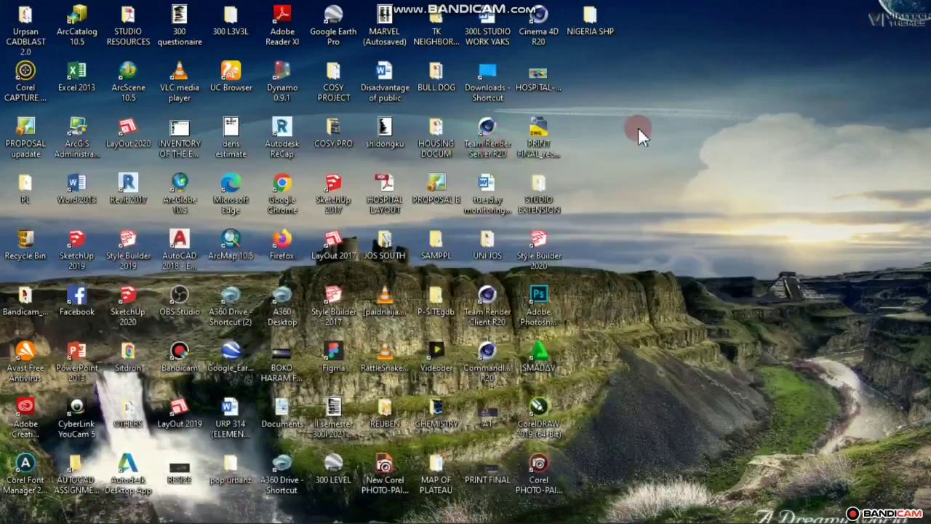
text(DEM)
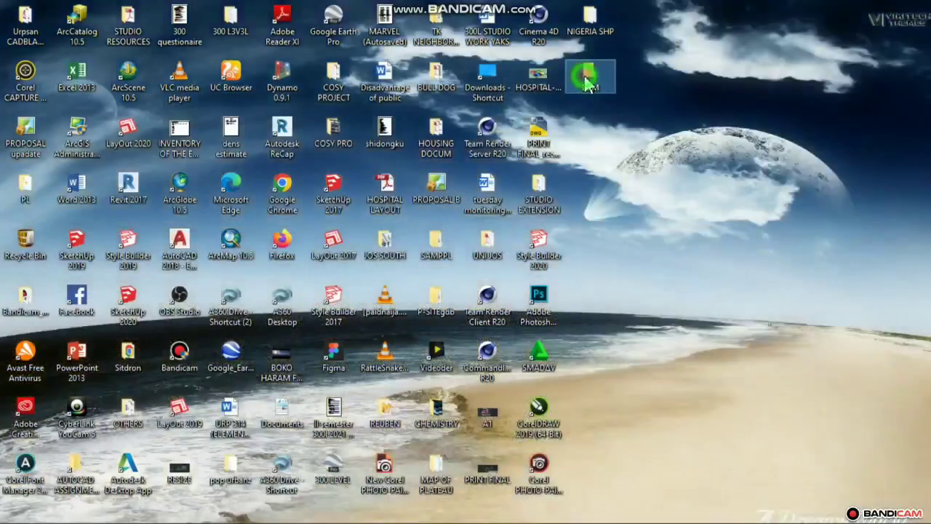
key(Return)
Paste the GMTED2010S10E000_300 archive into the DEM folder and extract its contents there
double_click(589, 78)
right_click(352, 207)
click(386, 302)
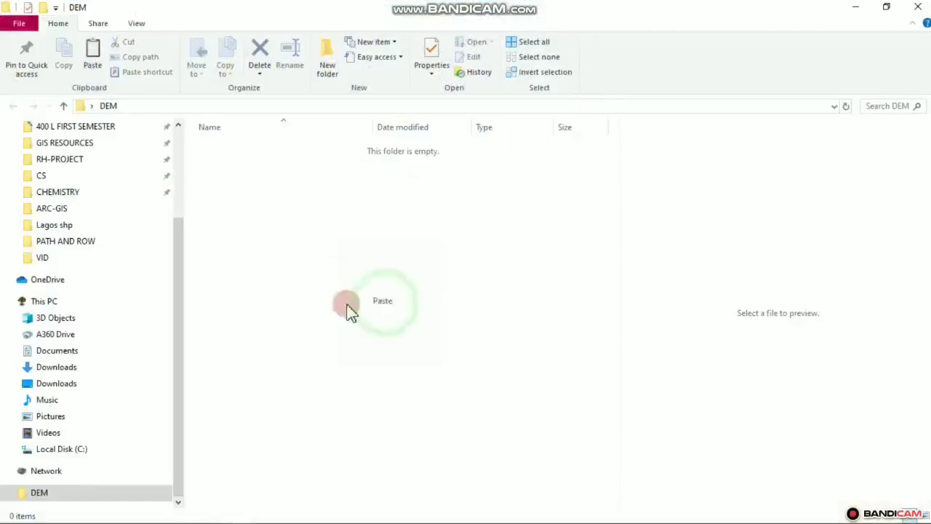
click(291, 182)
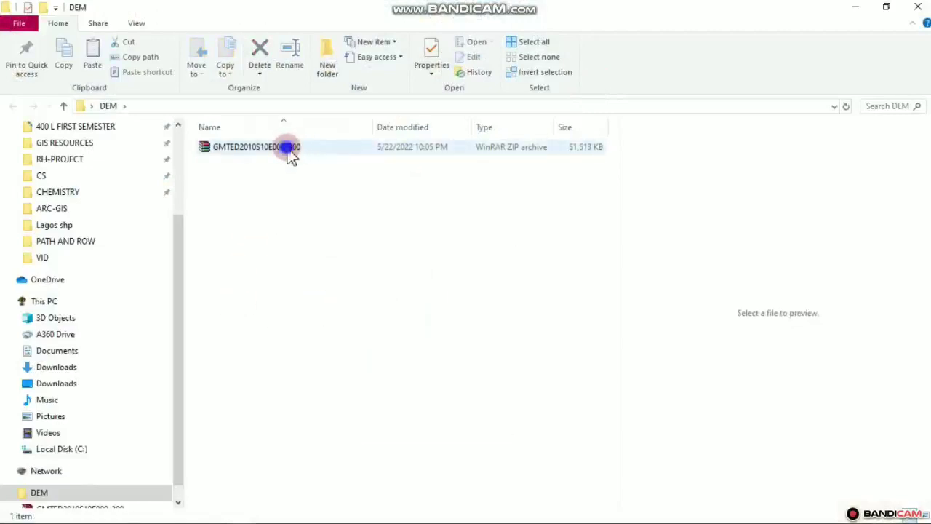
right_click(290, 152)
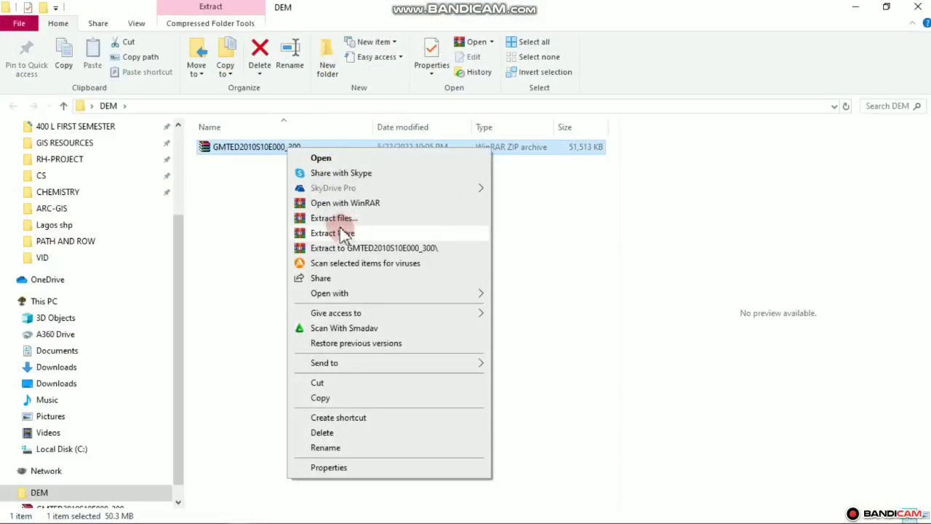
click(339, 232)
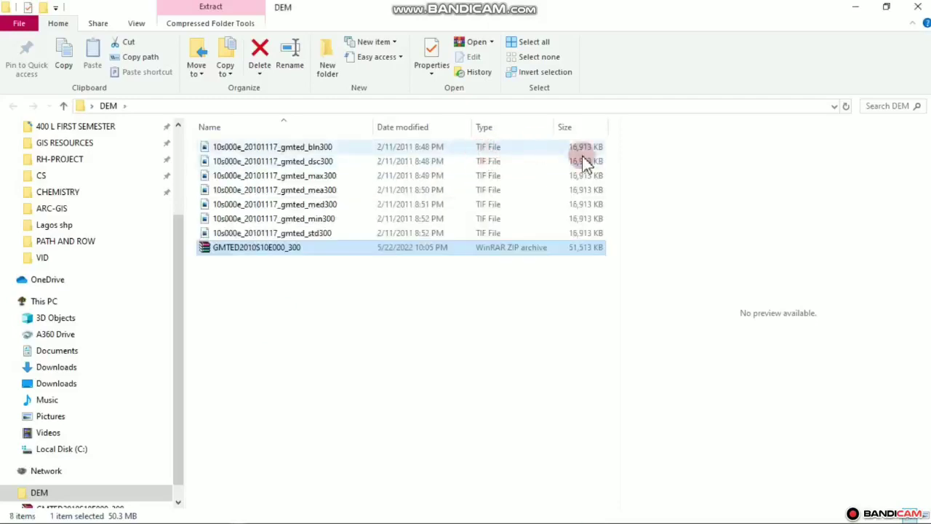
Switch to ArcMap and connect to the DEM folder inside Downloads as the source for adding data to the Layers data frame
click(858, 9)
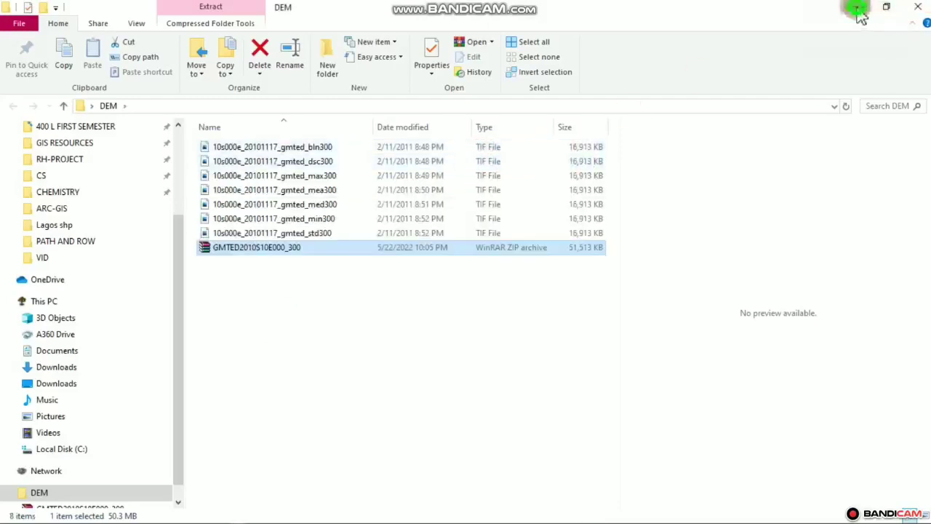
click(492, 515)
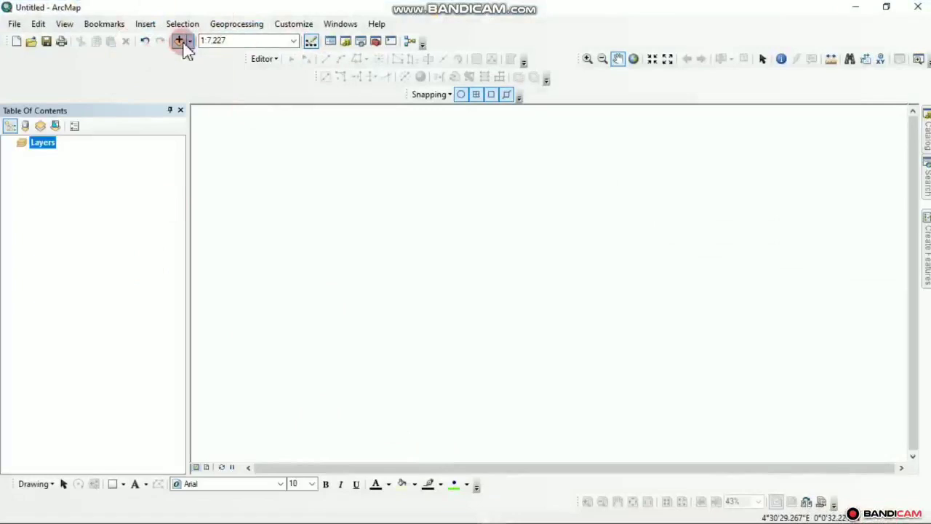
right_click(40, 144)
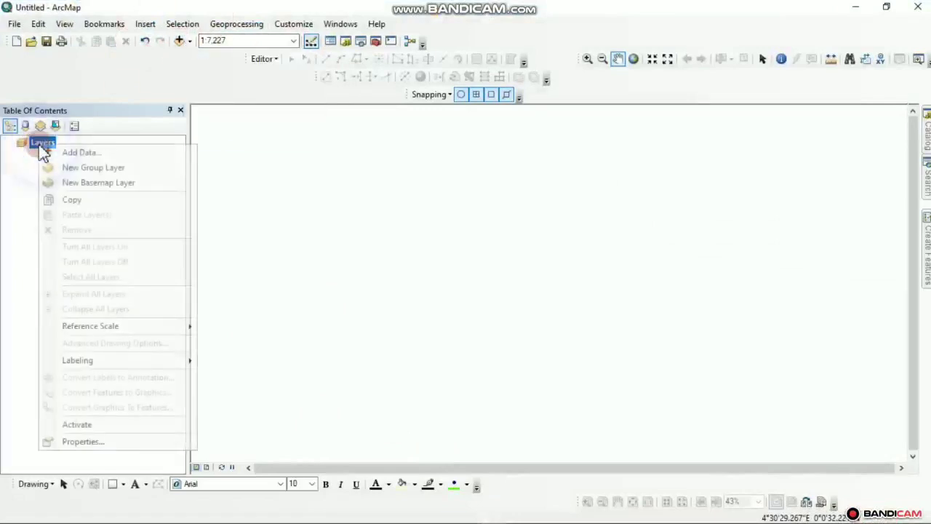
click(81, 151)
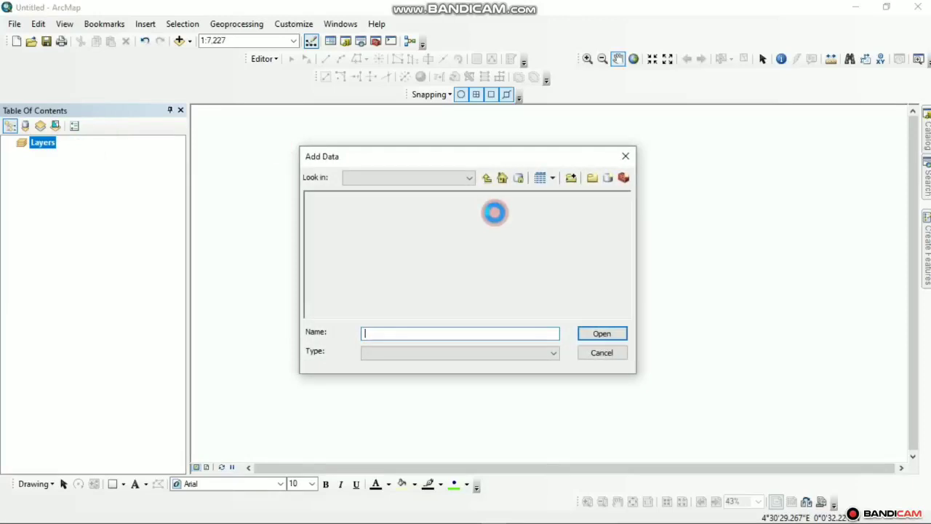
double_click(395, 254)
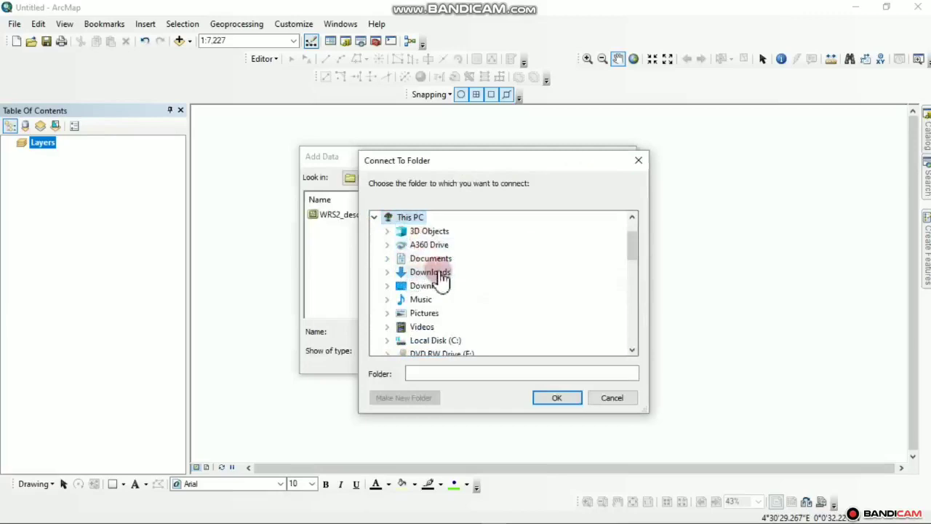
double_click(430, 272)
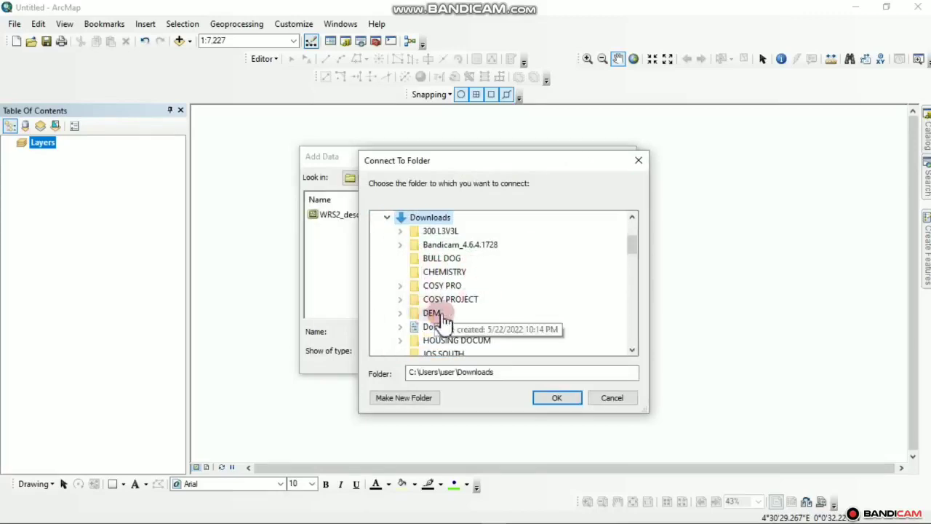
double_click(433, 314)
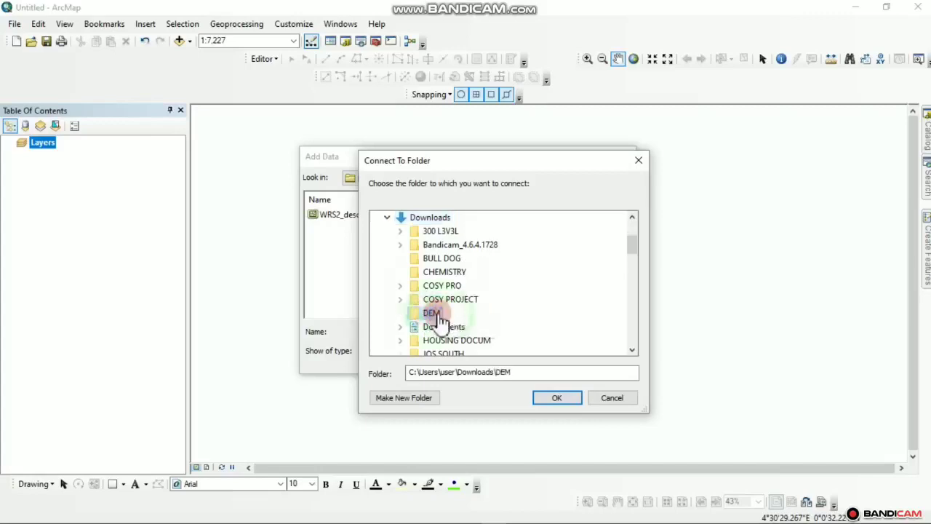
click(555, 400)
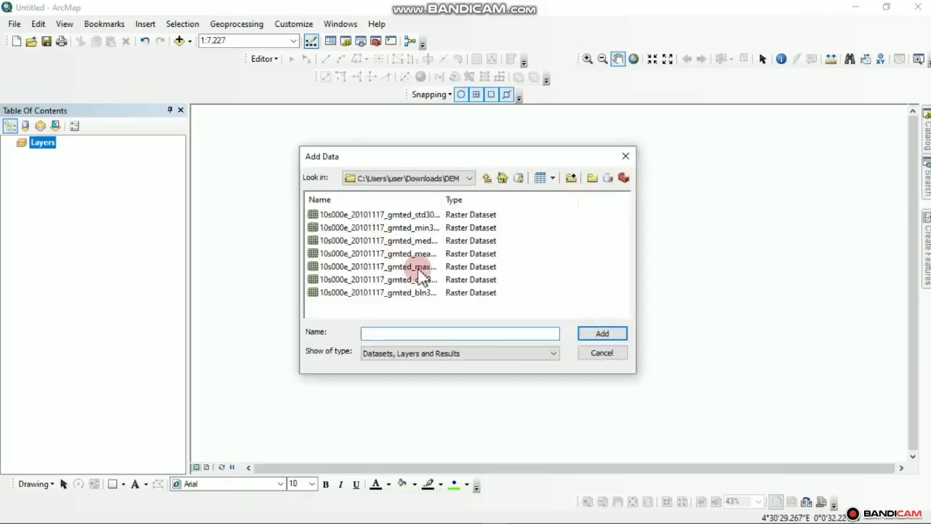
Add all the 10s000e_20101117_gmted rasters, from std300 through bln300, to the map and build pyramids for them
click(377, 216)
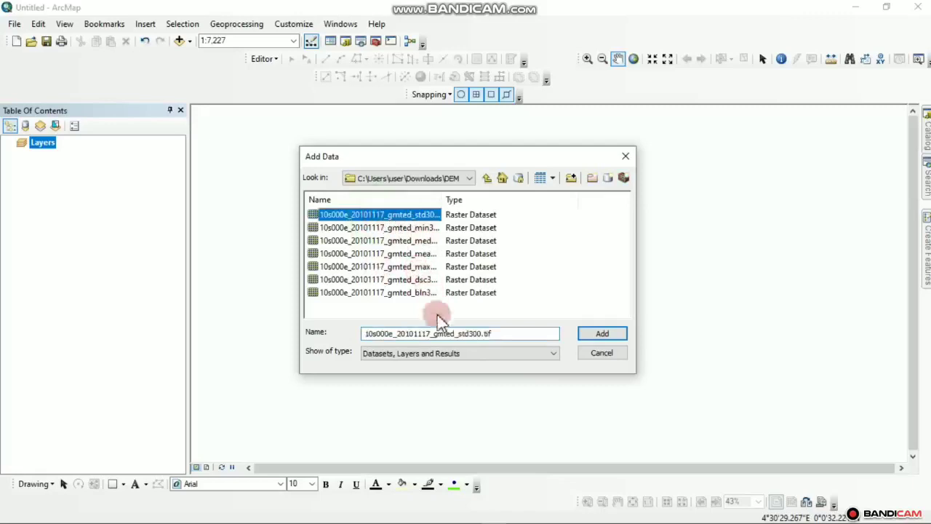
shift+click(374, 292)
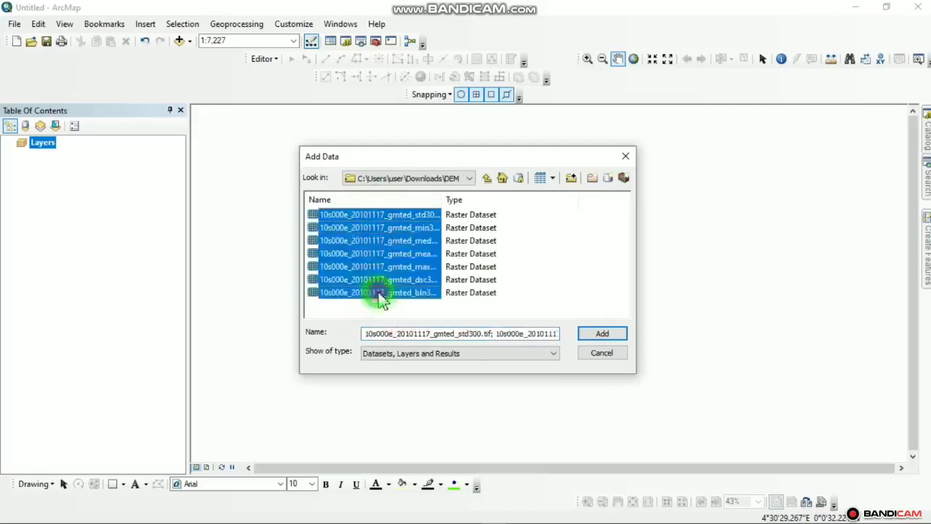
click(603, 336)
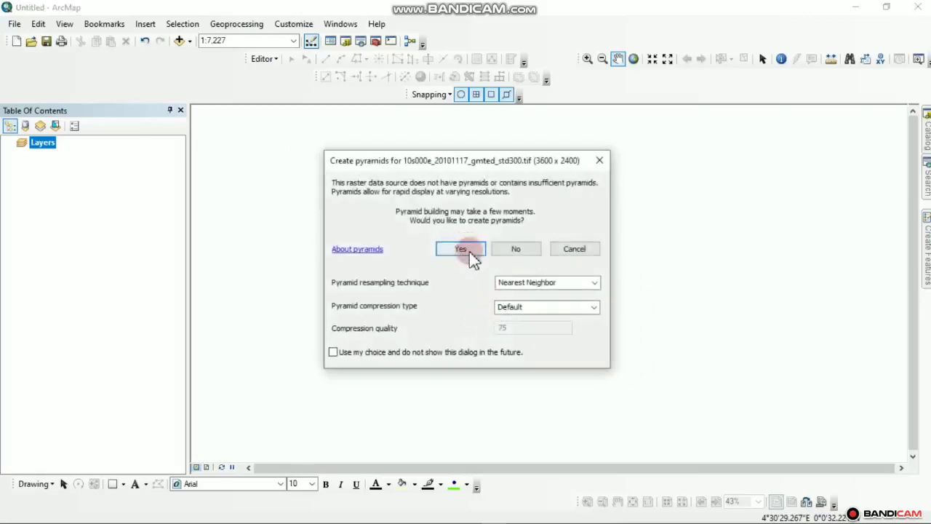
click(466, 251)
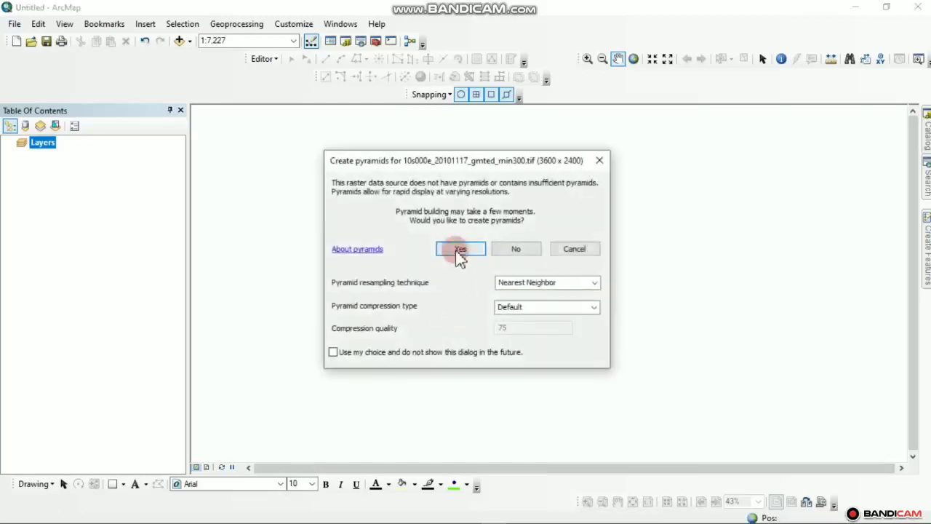
click(456, 249)
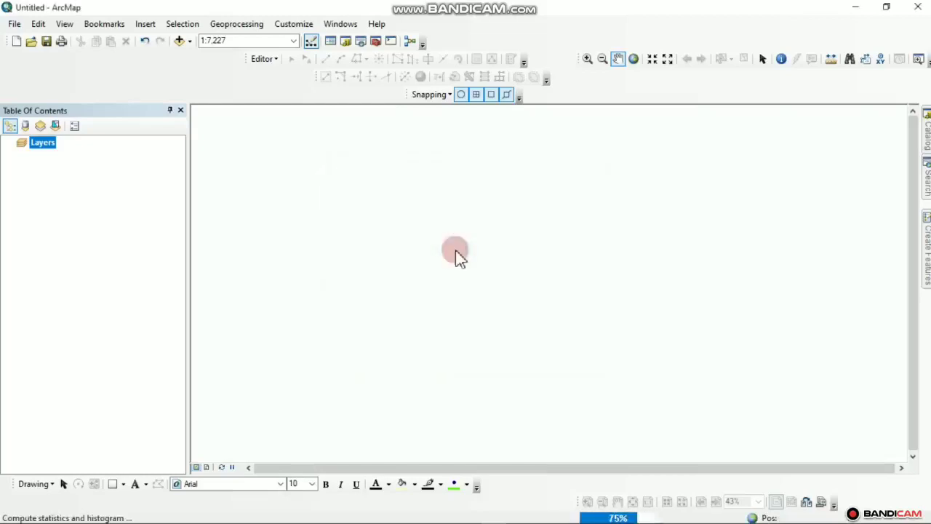
click(459, 250)
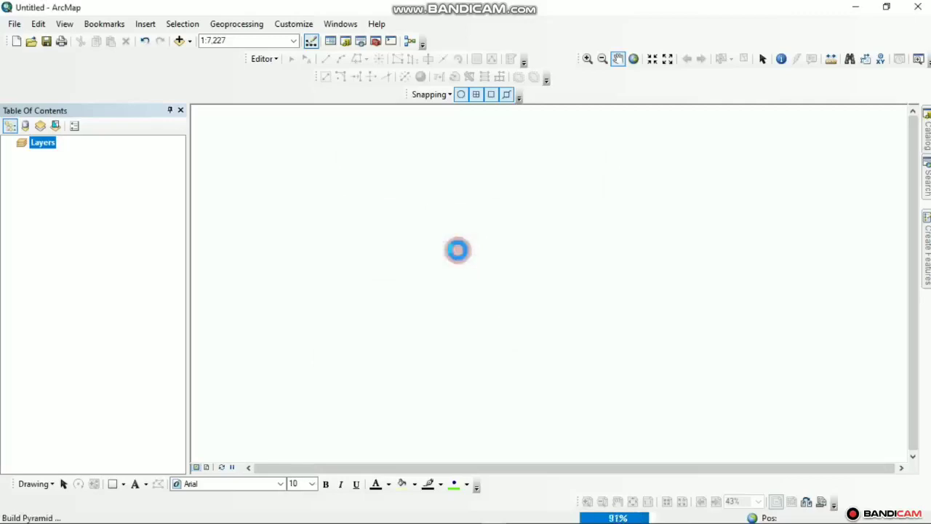
click(459, 249)
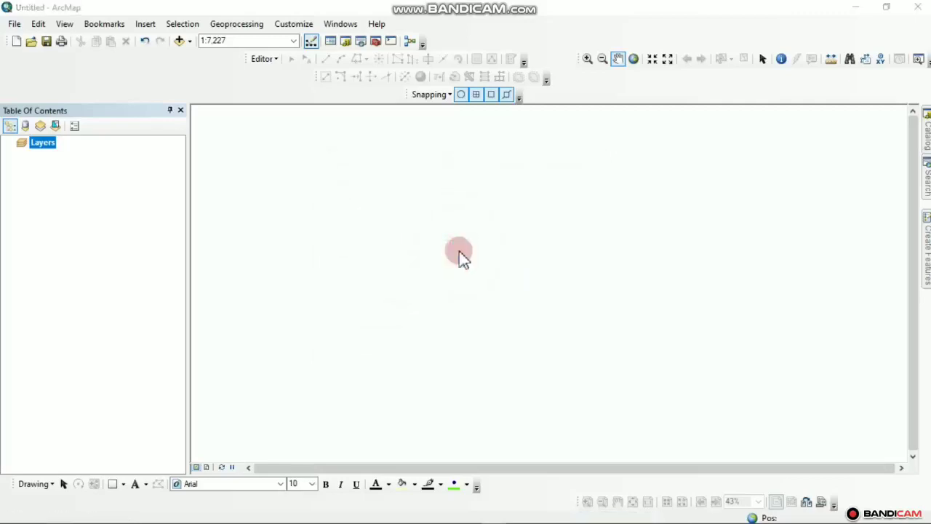
click(459, 250)
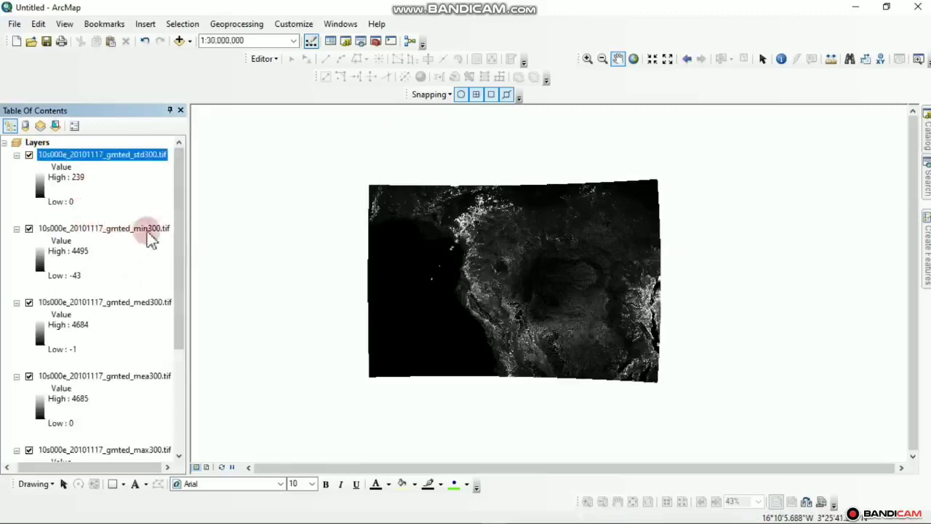
Collapse the legends of the std300, min300, max300, dsc300 and bln300 layers in the table of contents
scroll(561, 287, up, 1)
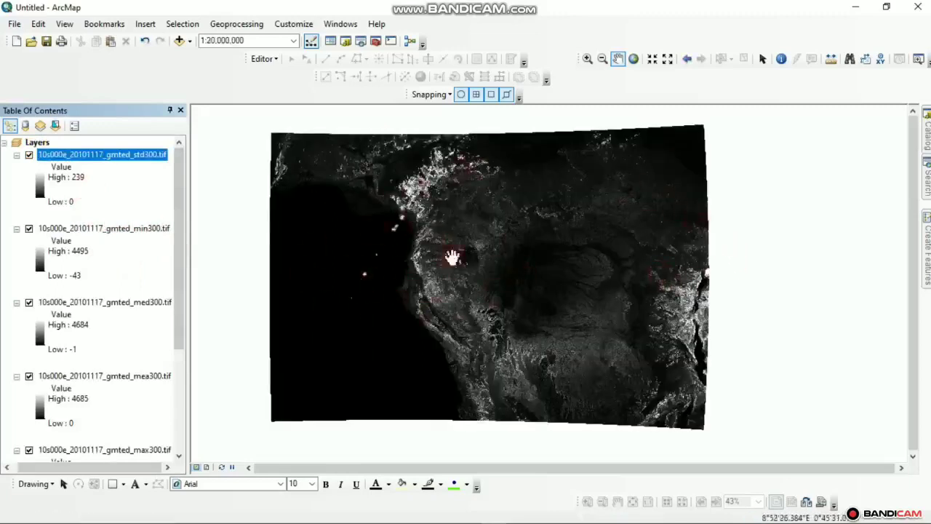
drag(365, 213, 378, 240)
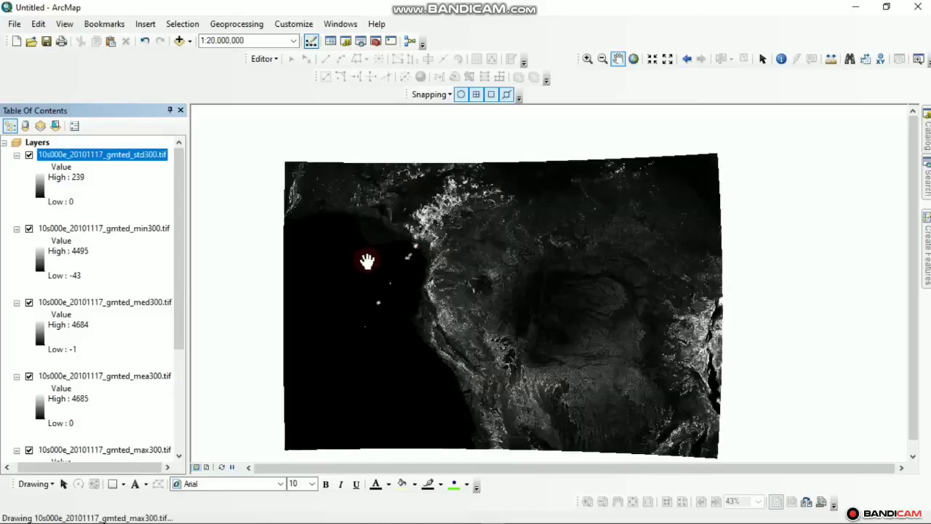
scroll(104, 209, down, 3)
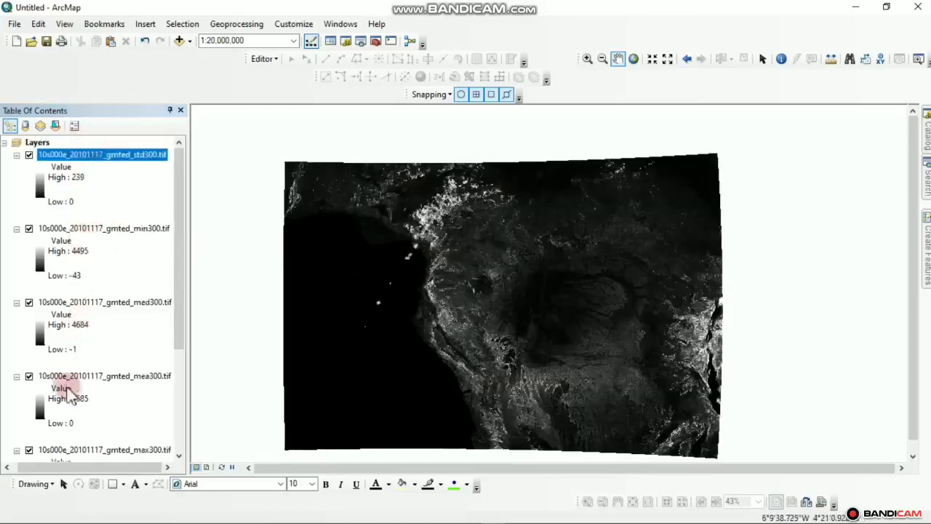
scroll(62, 332, up, 3)
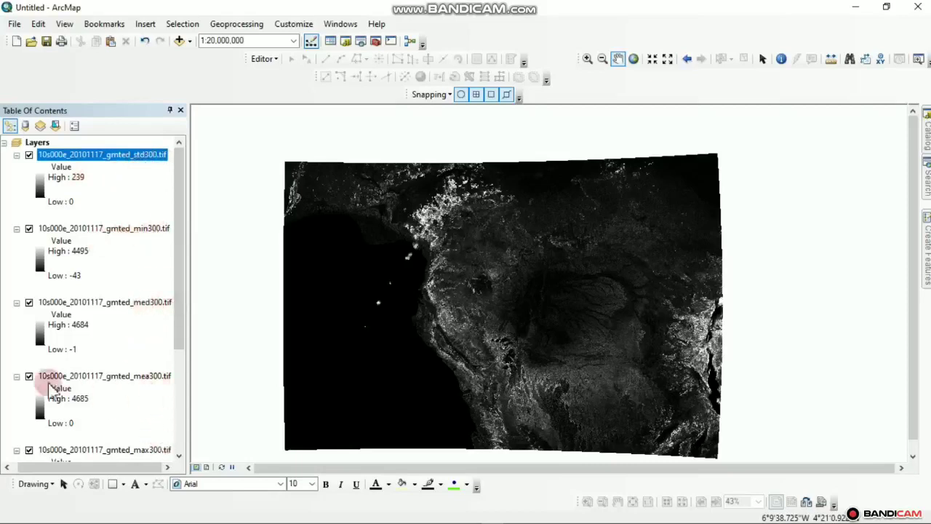
click(16, 155)
click(16, 168)
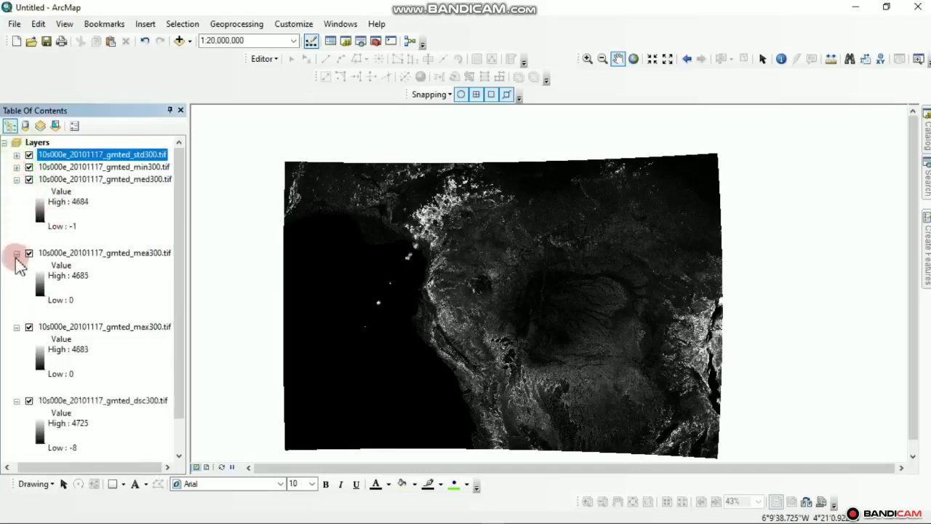
click(16, 328)
click(22, 340)
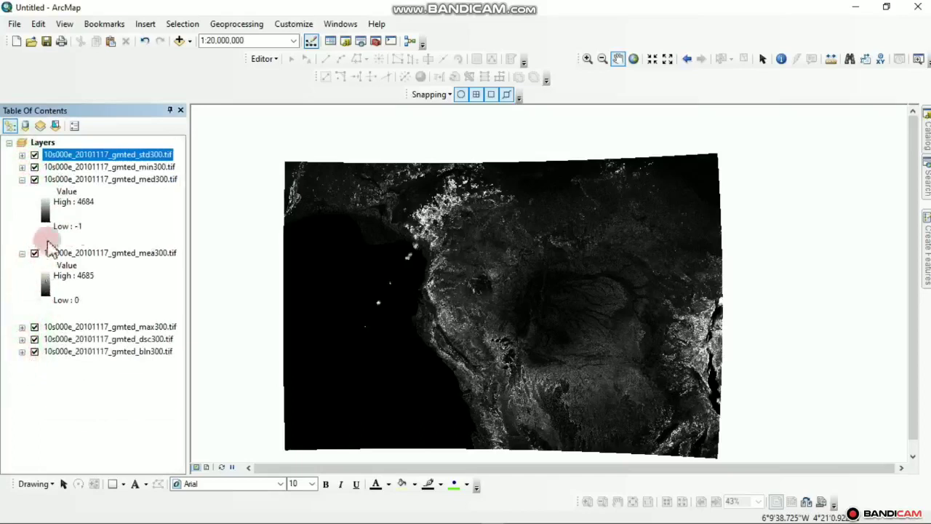
Remove the std300, min300 and med300 raster layers from the map
click(125, 154)
right_click(125, 154)
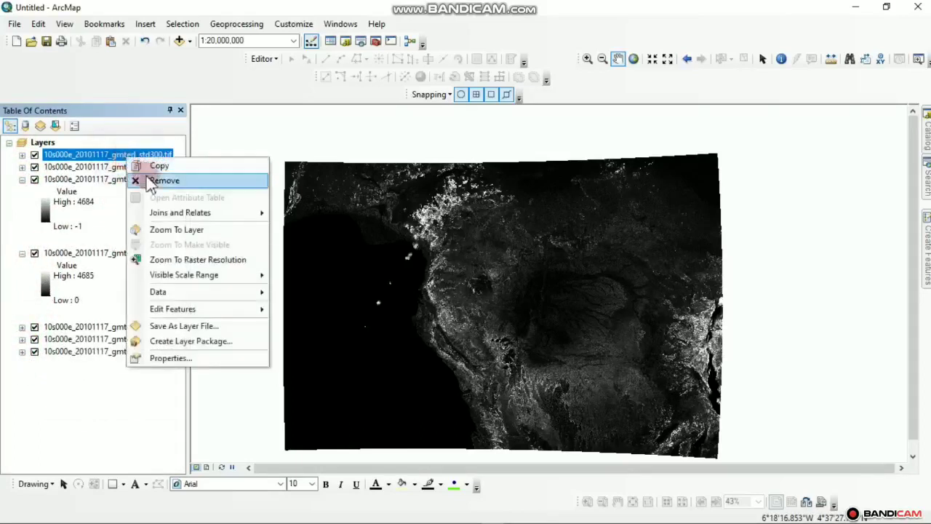
click(160, 181)
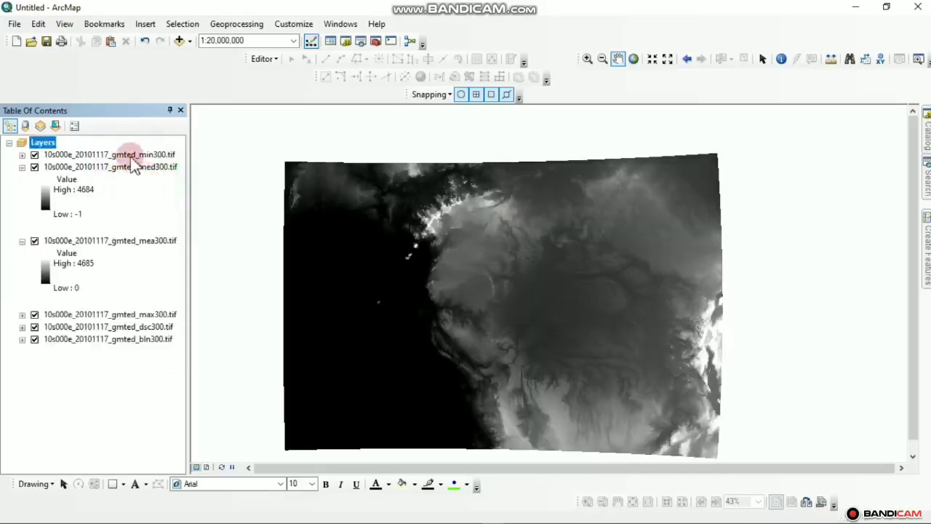
click(131, 155)
ctrl+click(128, 172)
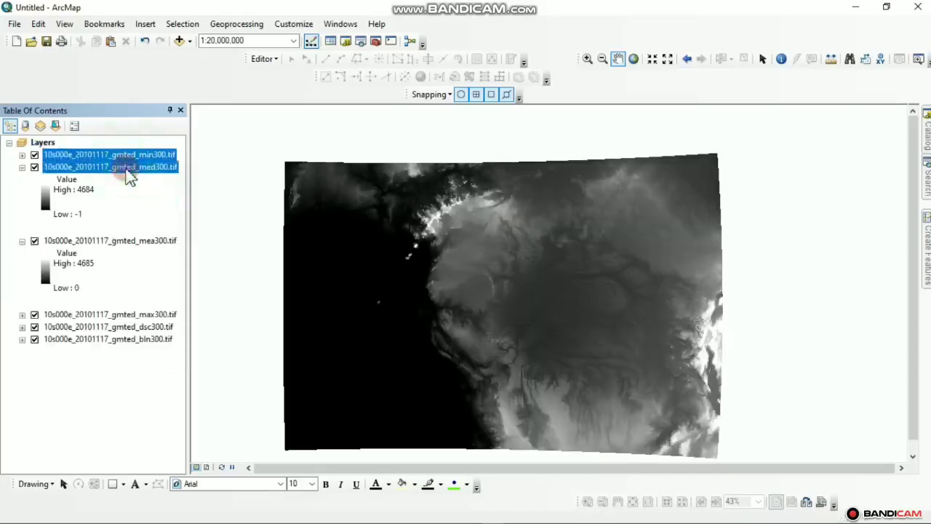
right_click(128, 178)
click(177, 192)
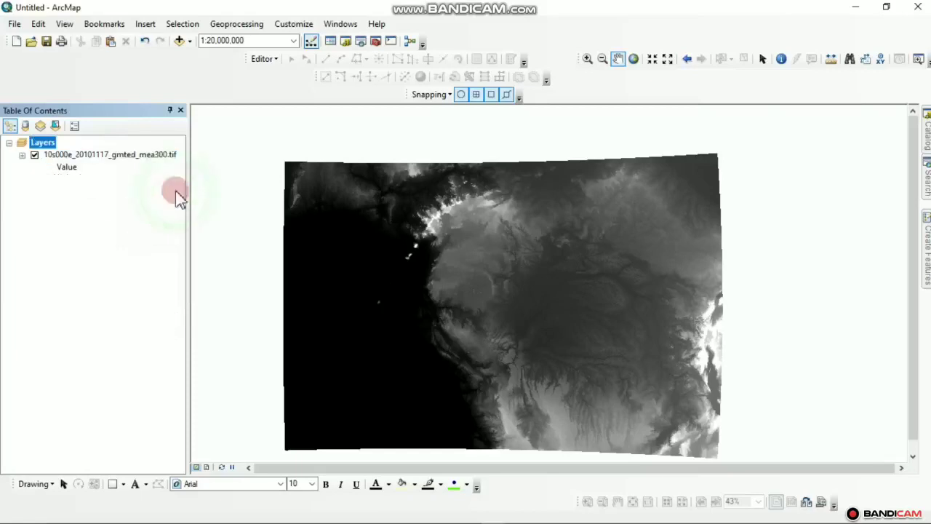
Remove the max300, dsc300 and bln300 raster layers, leaving only the mea300 elevation raster
click(109, 229)
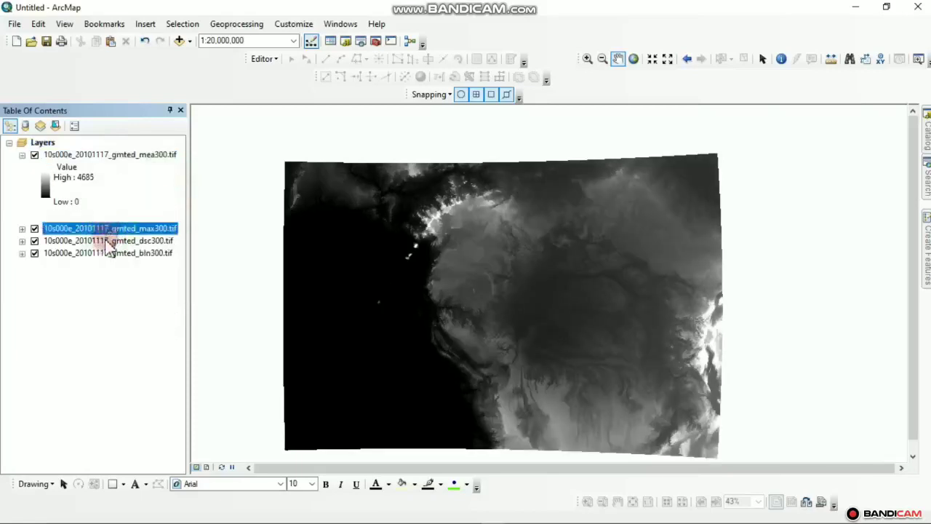
ctrl+click(109, 241)
ctrl+click(106, 255)
right_click(104, 233)
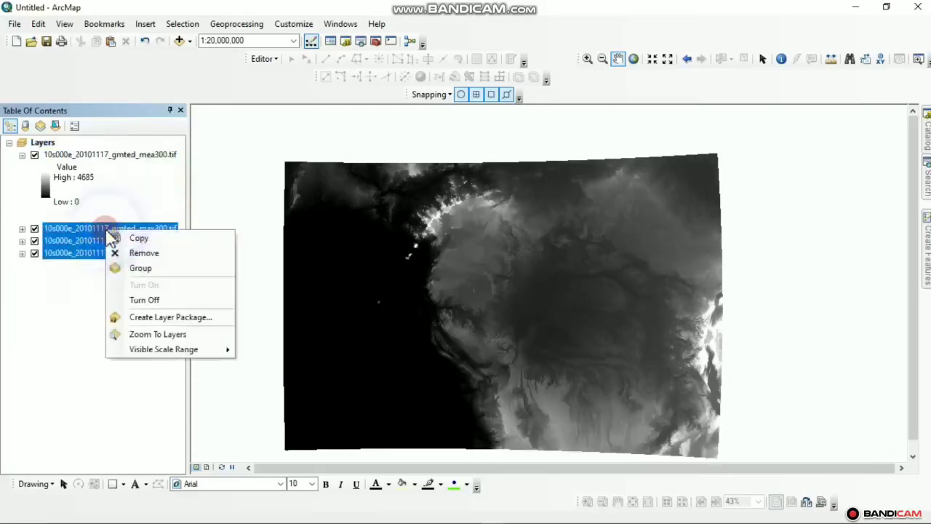
click(142, 252)
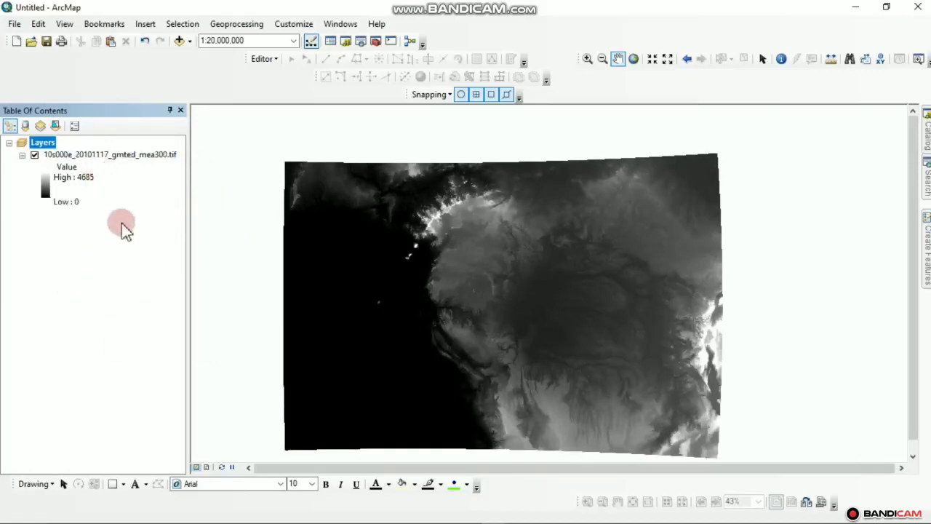
Try to connect the NIGERIA SHP folder in Downloads as a data source for adding layers
drag(484, 186, 482, 136)
drag(557, 208, 572, 245)
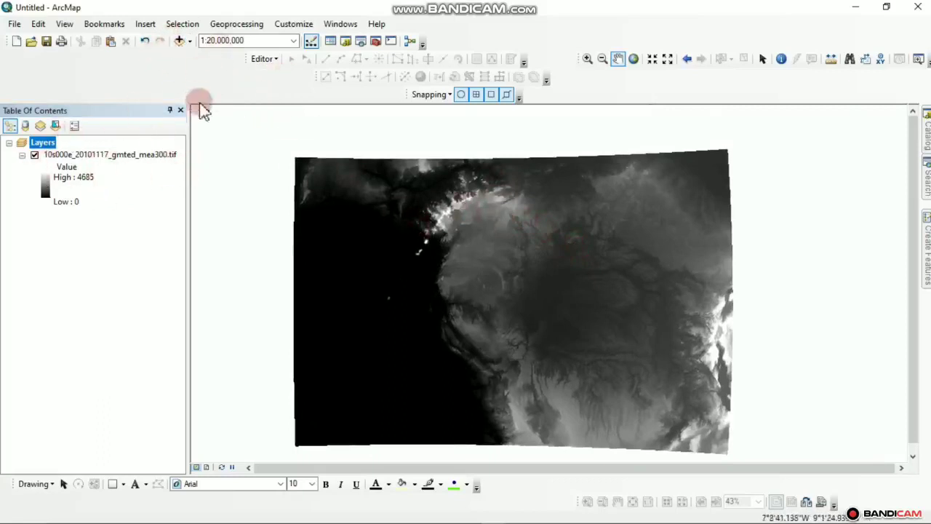
click(181, 41)
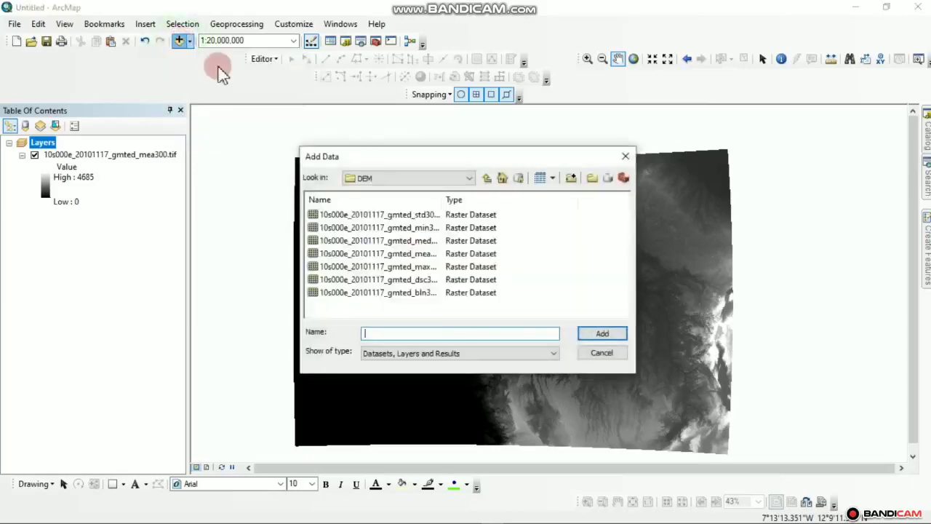
click(572, 178)
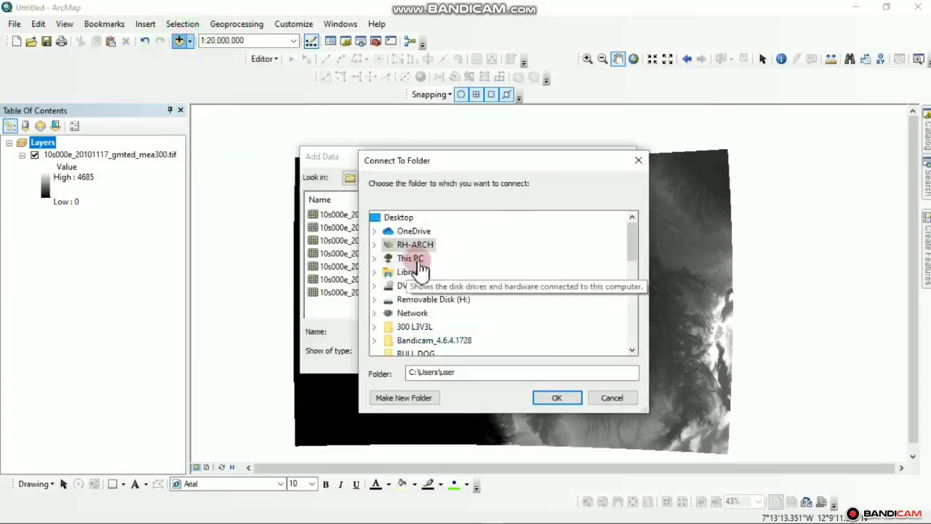
double_click(420, 261)
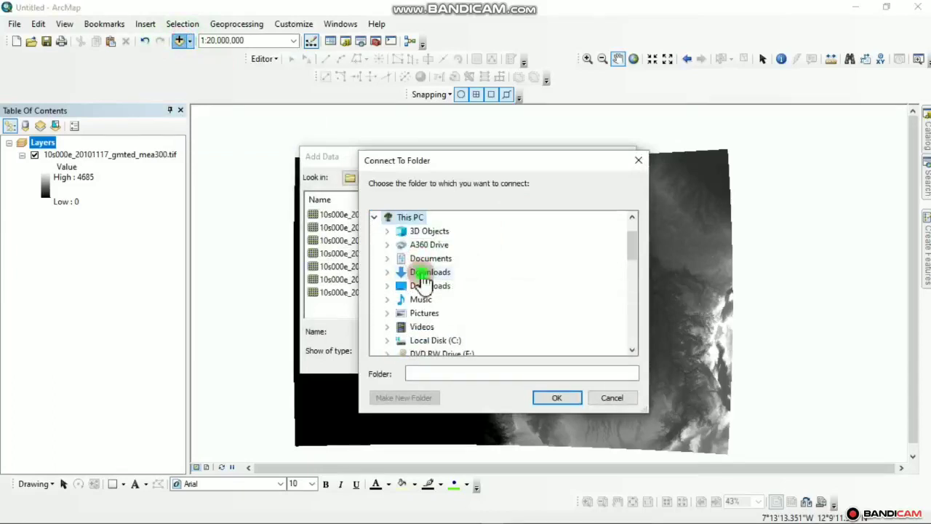
double_click(428, 272)
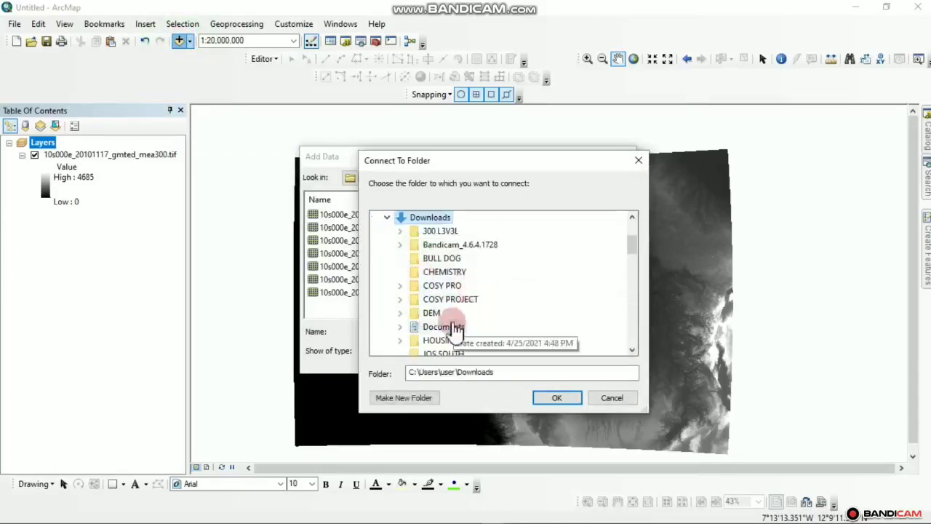
click(632, 352)
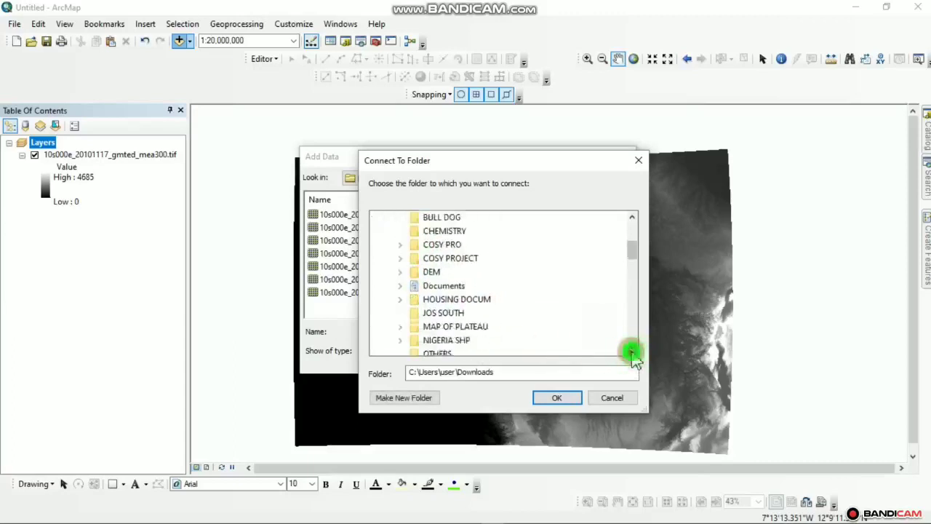
double_click(452, 319)
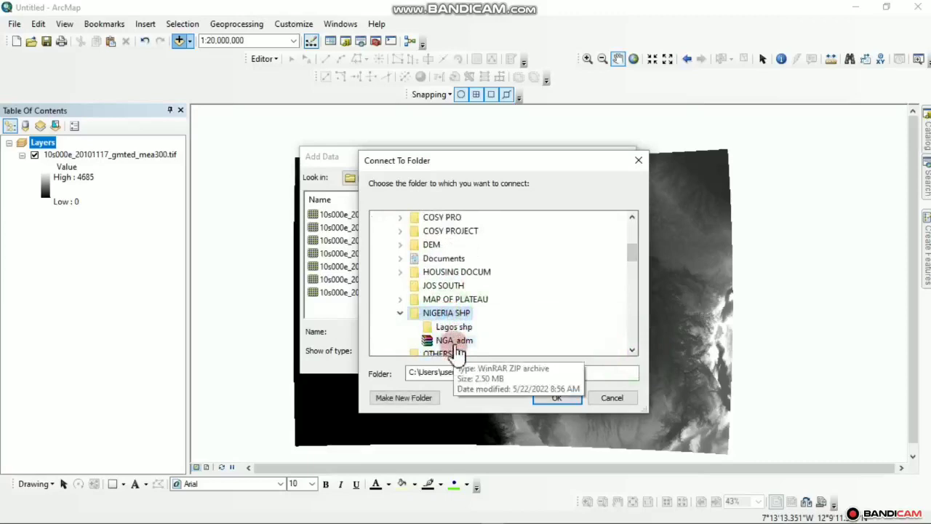
click(456, 342)
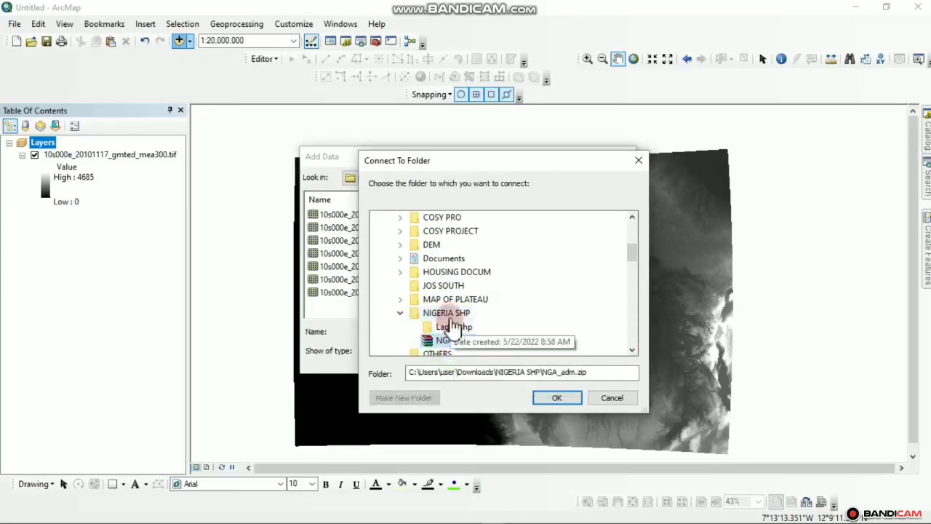
click(451, 315)
click(572, 397)
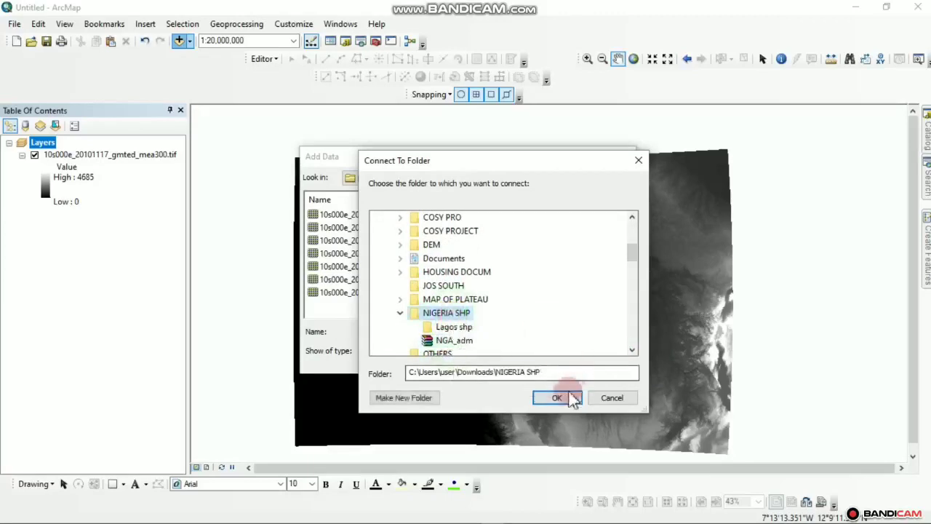
click(456, 272)
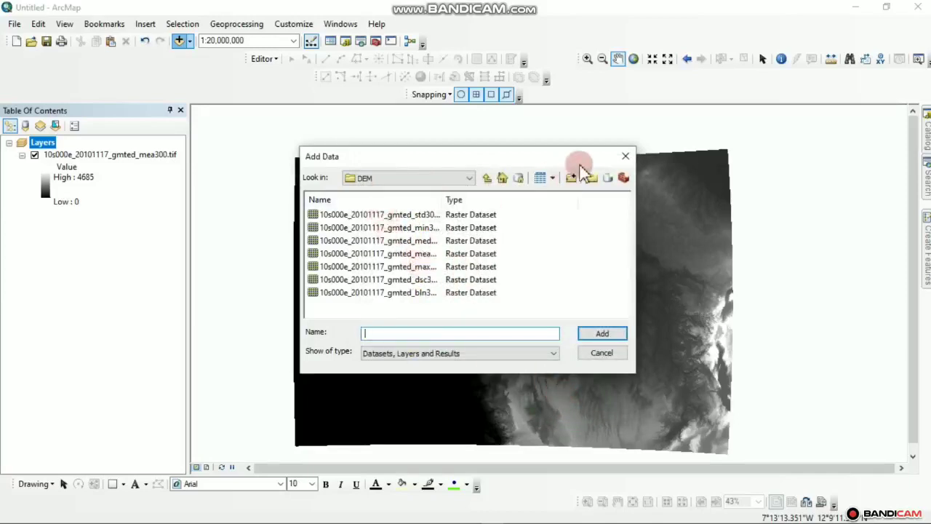
Retry the folder connection to C:\Users\user\Downloads\NIGERIA SHP
click(572, 177)
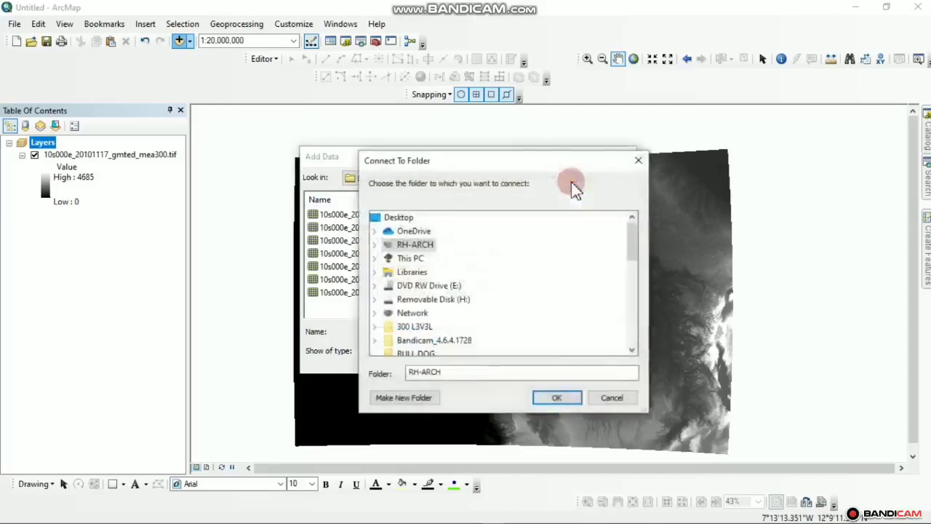
double_click(412, 258)
double_click(431, 272)
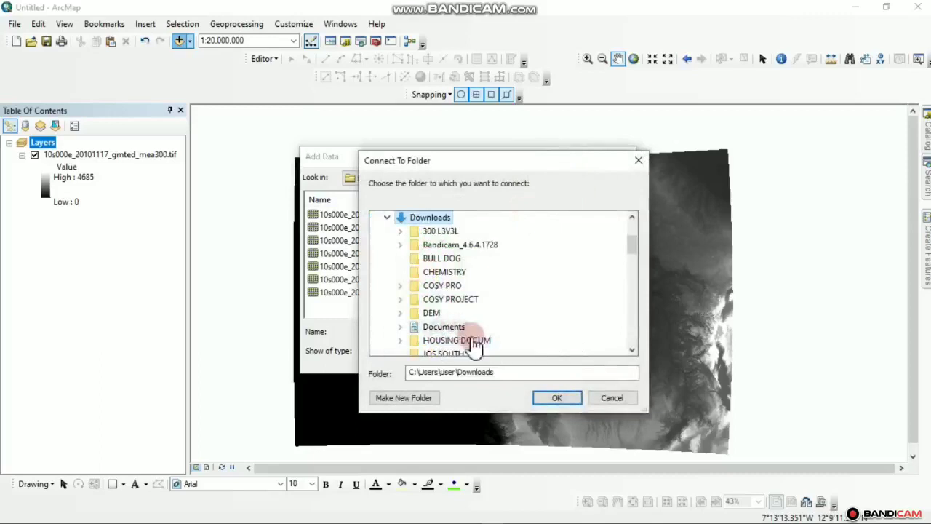
scroll(469, 350, down, 3)
double_click(445, 259)
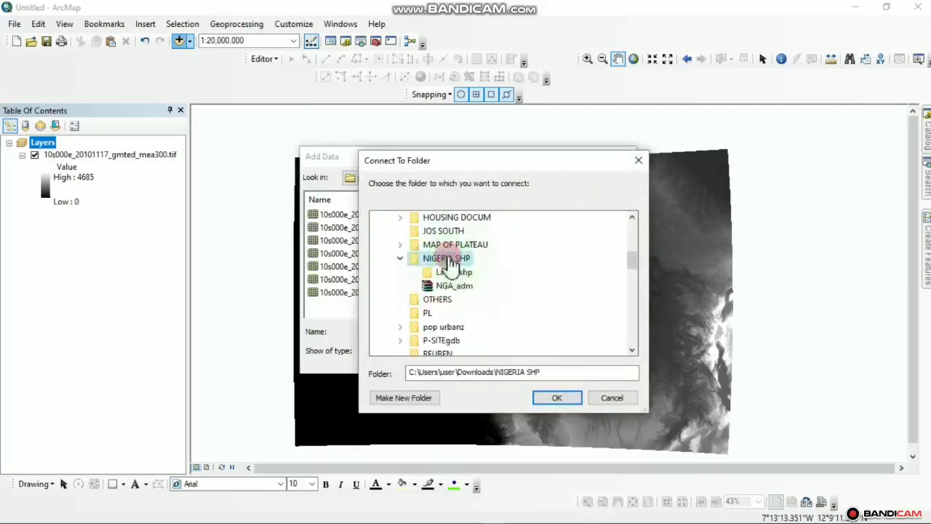
click(557, 399)
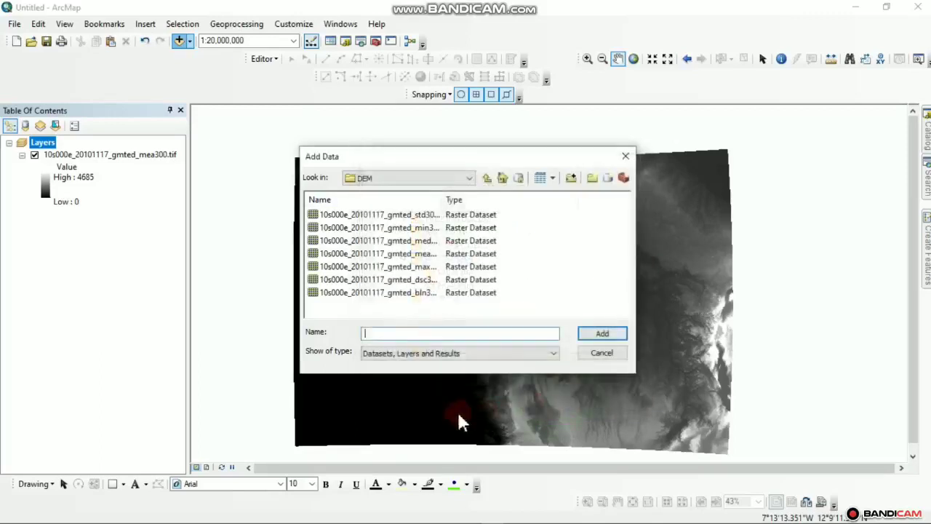
Try to connect to the NGA_adm archive inside the NIGERIA SHP folder in Downloads
click(573, 179)
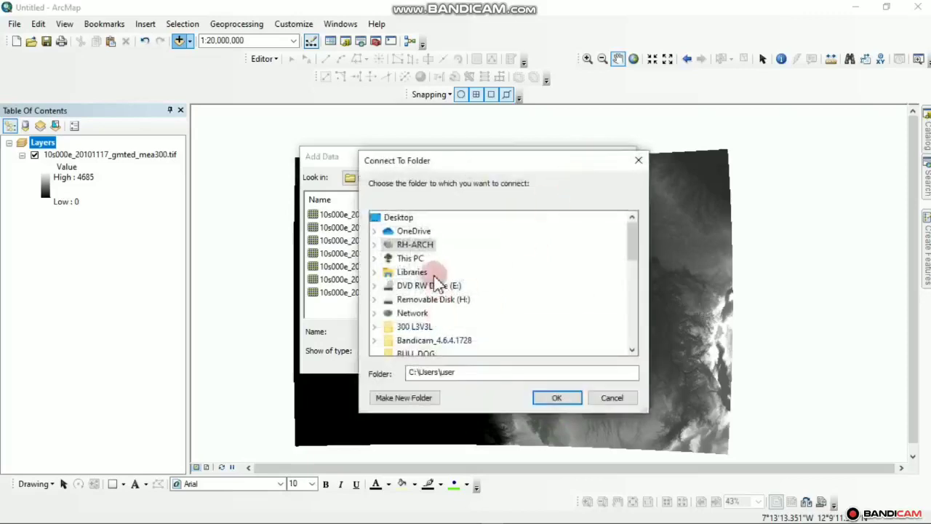
double_click(411, 259)
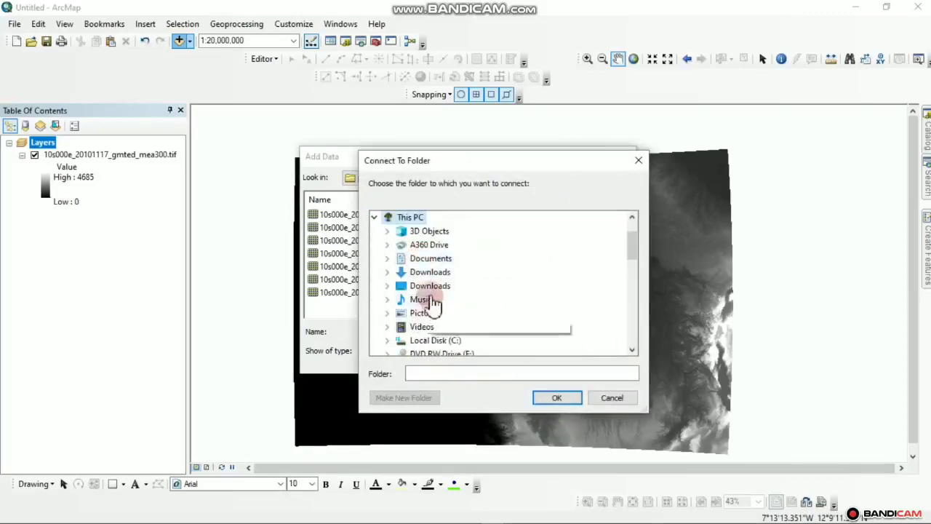
double_click(430, 275)
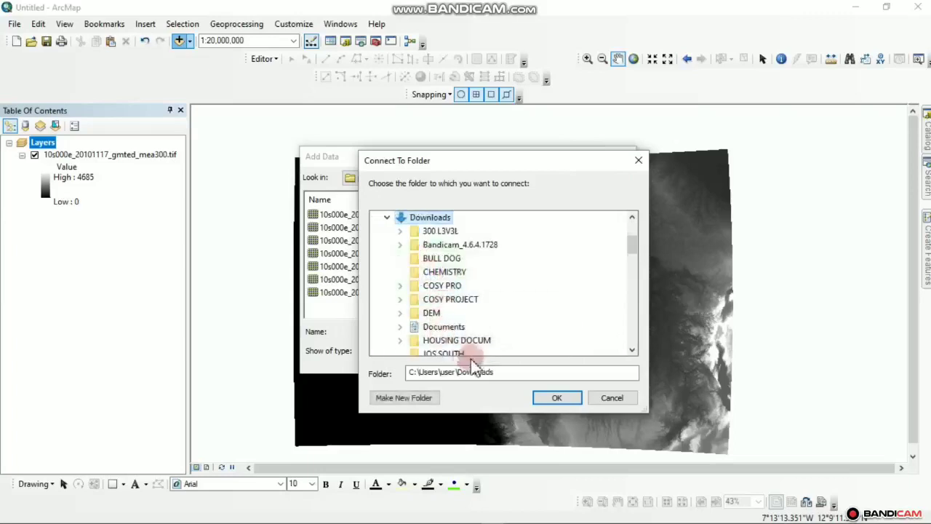
scroll(445, 336, down, 10)
scroll(444, 338, up, 10)
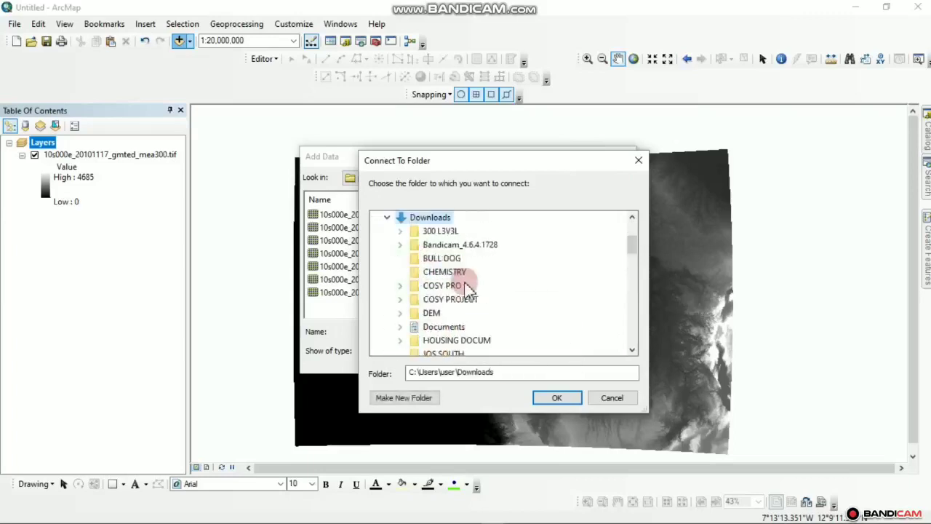
click(632, 350)
double_click(632, 350)
click(632, 350)
click(632, 350)
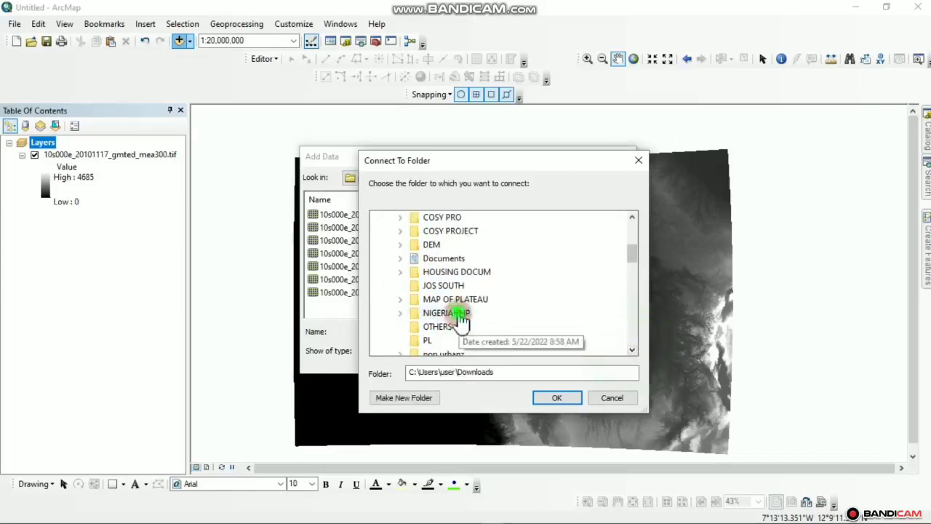
double_click(457, 315)
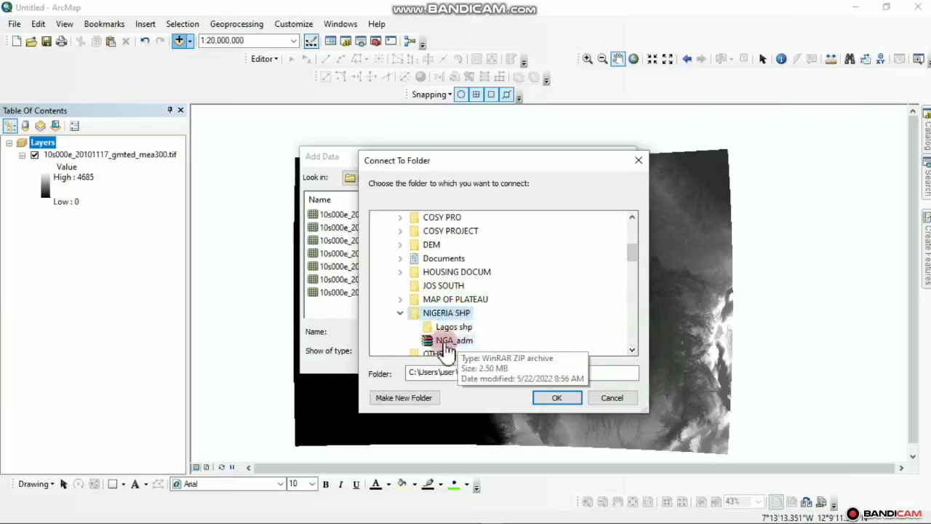
click(451, 340)
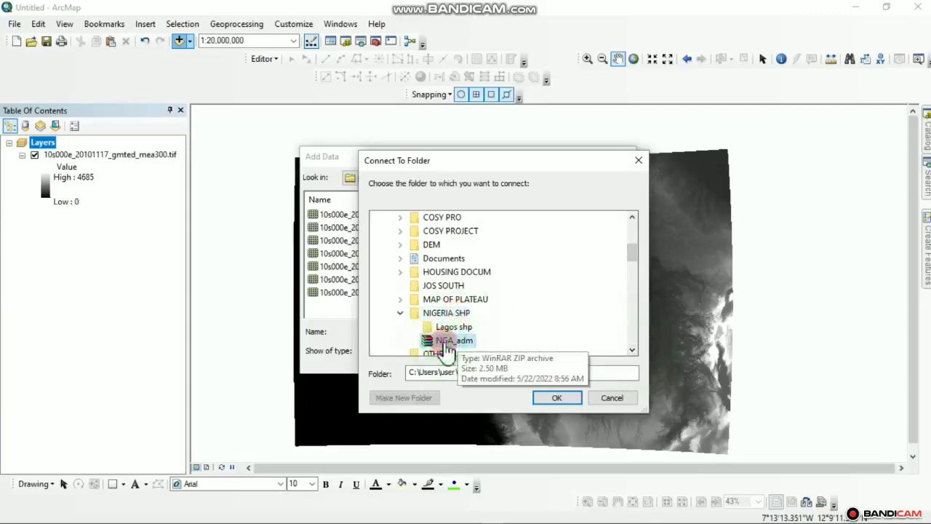
click(556, 398)
click(584, 247)
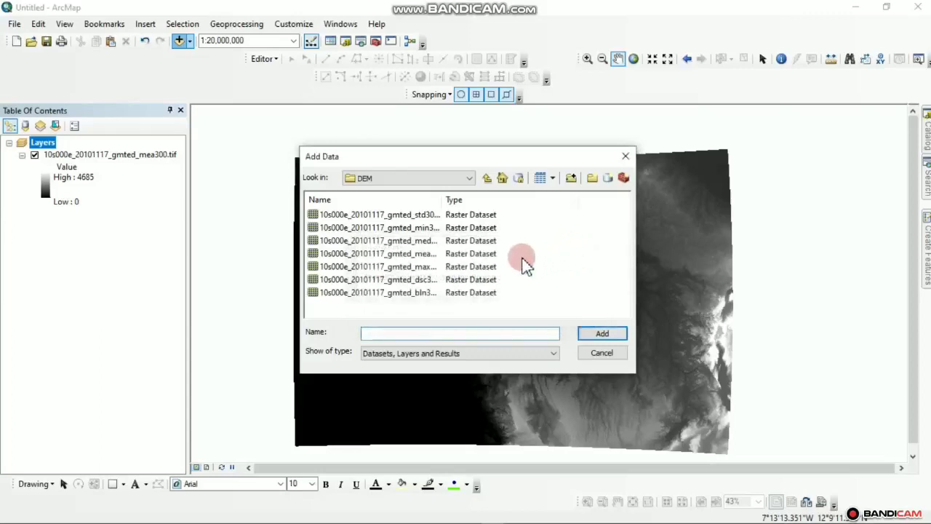
Add the NGA_adm1.shp shapefile from the NIGERIA SHP folder in Downloads to the map
key(BackSpace)
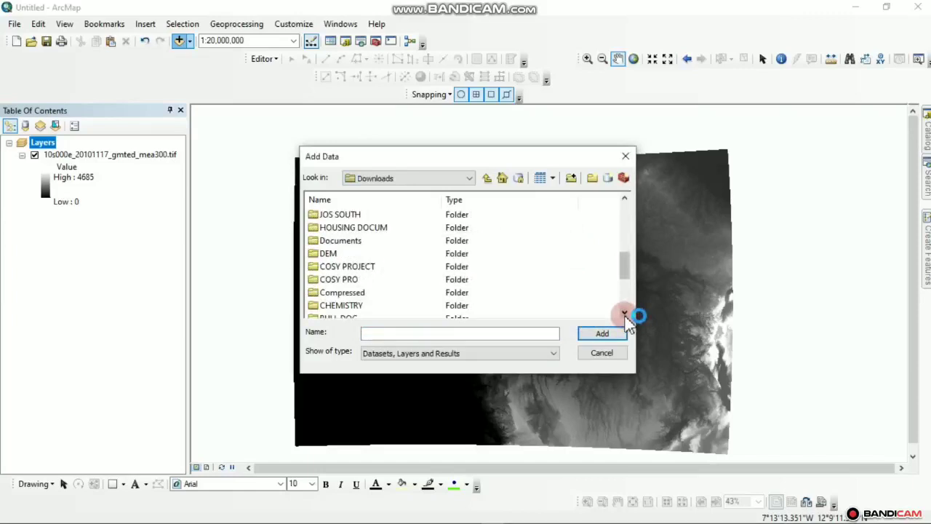
double_click(364, 295)
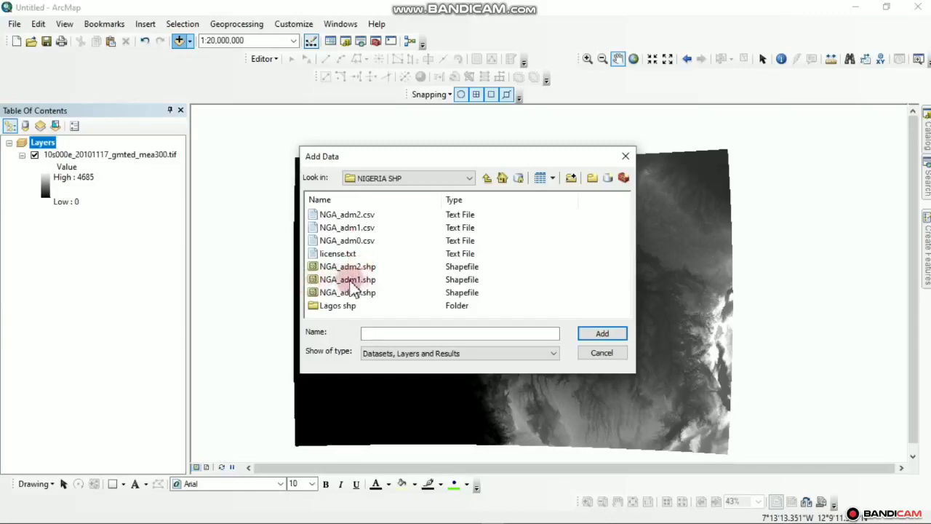
click(350, 280)
click(601, 333)
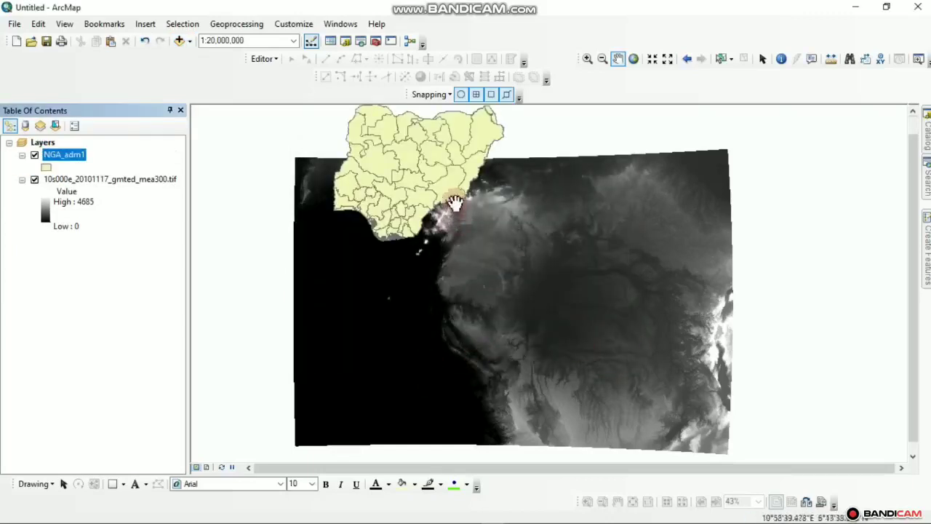
Try to select the small state polygon in central Nigeria using Select by Circle
scroll(392, 176, down, 3)
scroll(441, 243, up, 1)
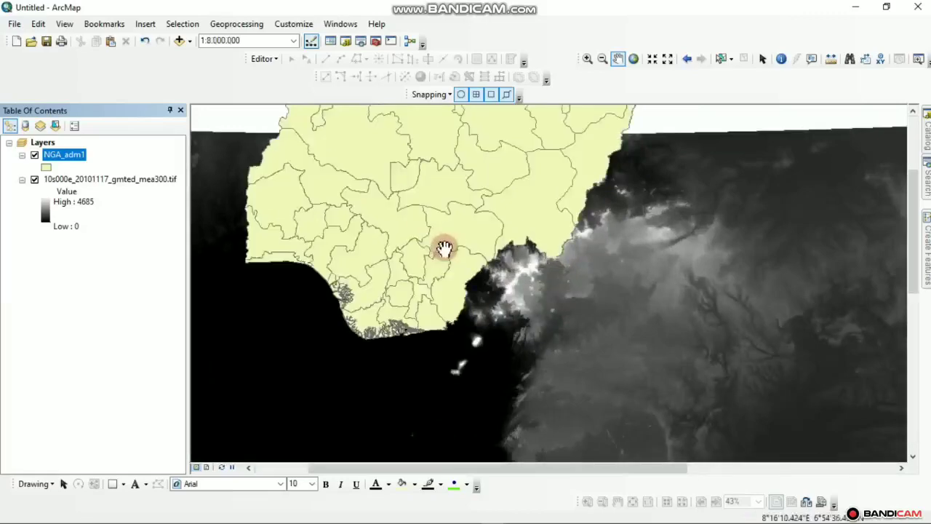
scroll(419, 284, up, 1)
scroll(407, 275, down, 3)
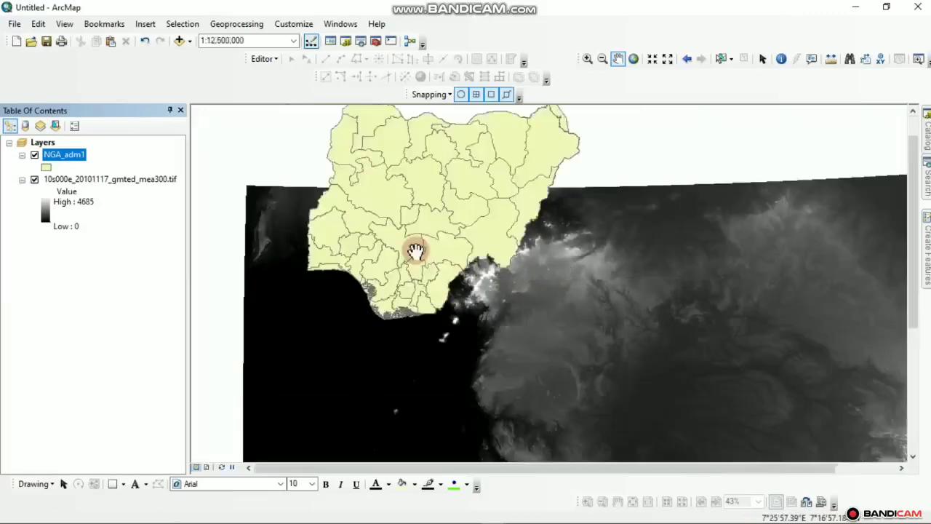
scroll(451, 304, down, 2)
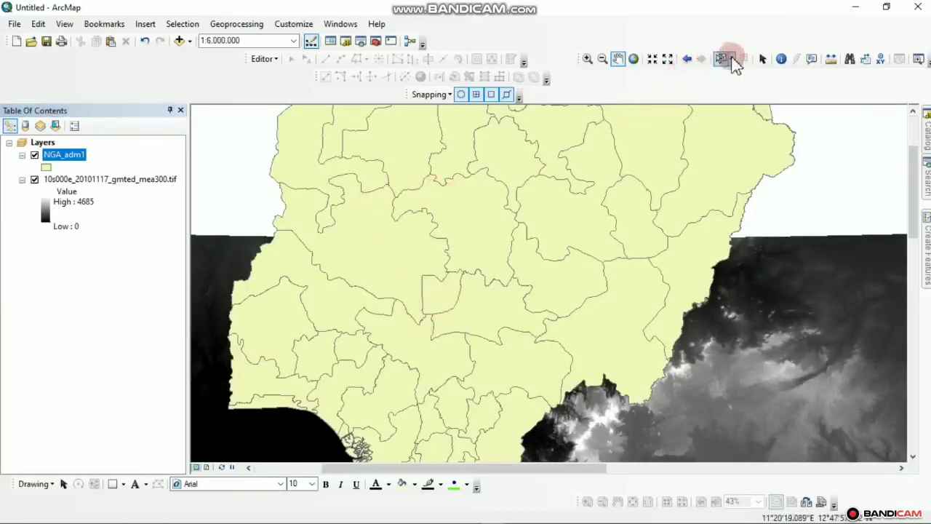
click(726, 59)
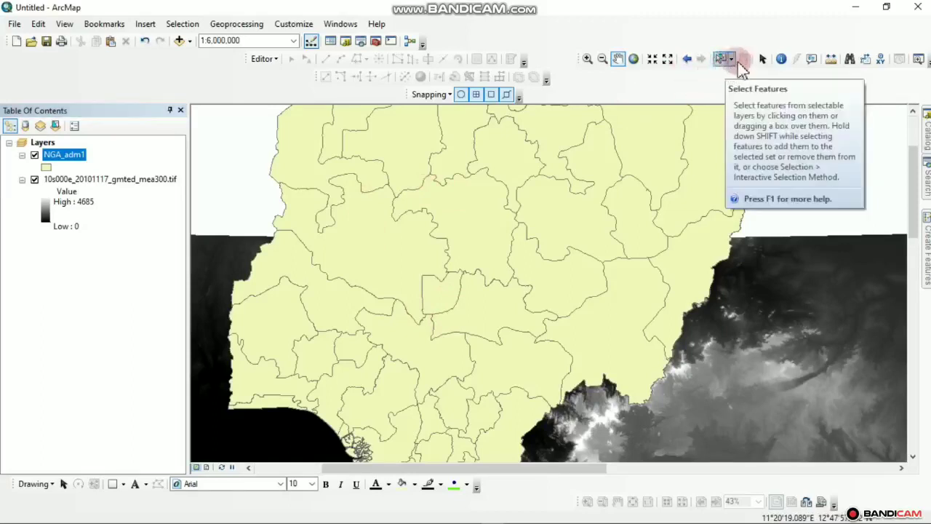
click(731, 60)
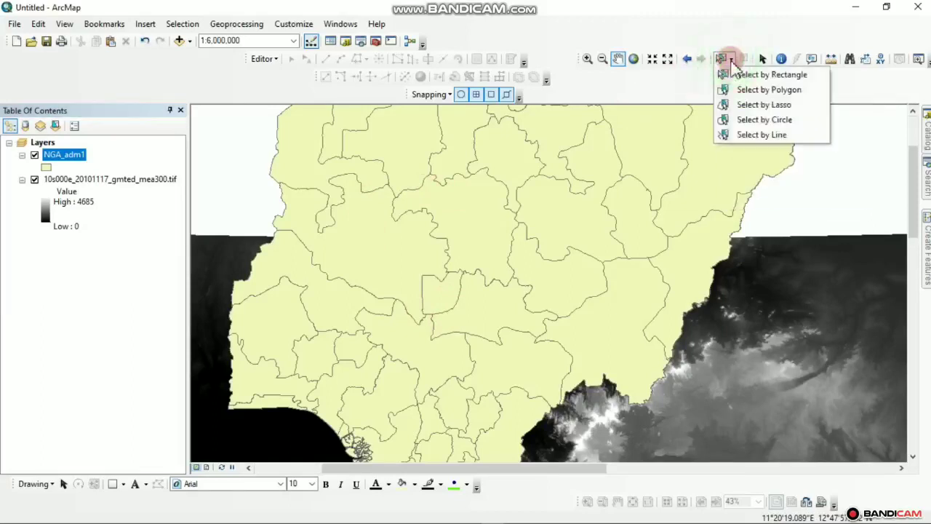
click(764, 119)
scroll(448, 314, up, 1)
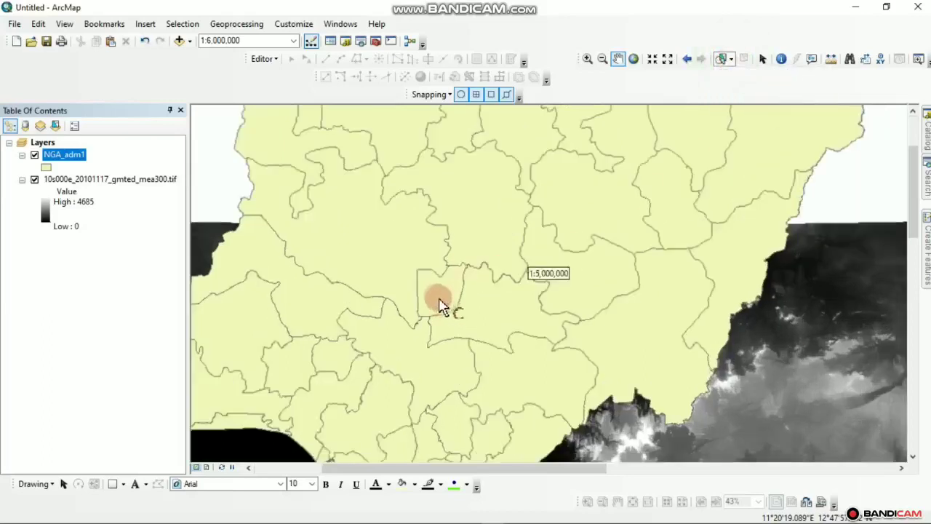
drag(441, 304, 410, 307)
Examine the attribute table of the NGA_adm1 layer for the state names, and close it
right_click(84, 172)
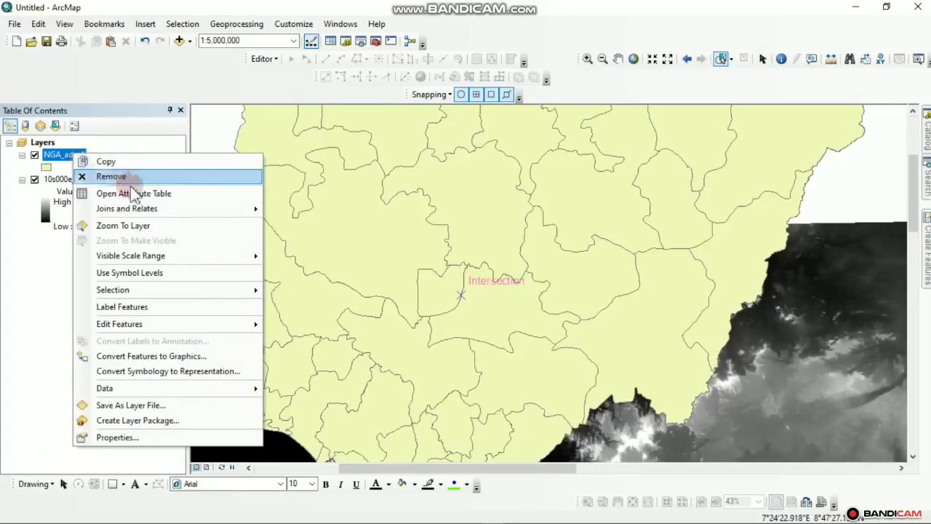
click(145, 191)
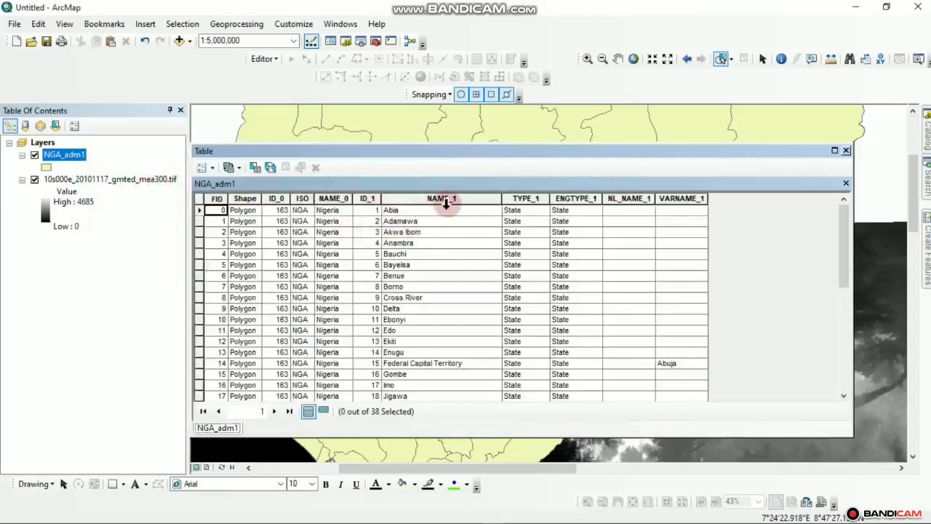
click(848, 150)
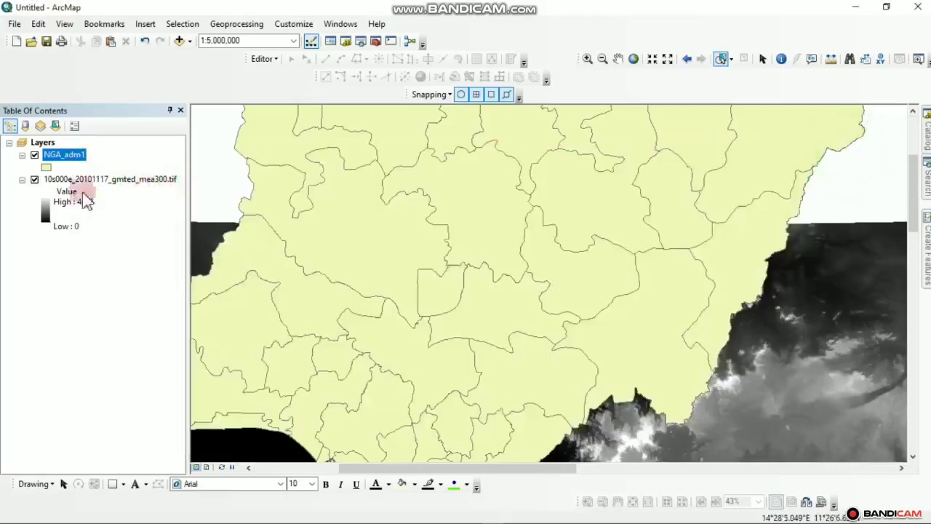
Turn on labels for the NGA_adm1 layer and set the label field to NAME_1
right_click(74, 154)
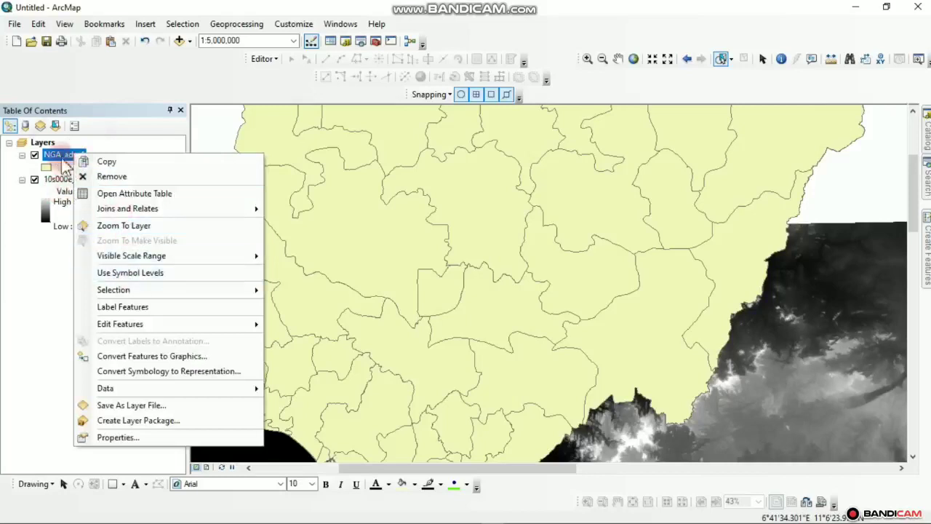
click(128, 307)
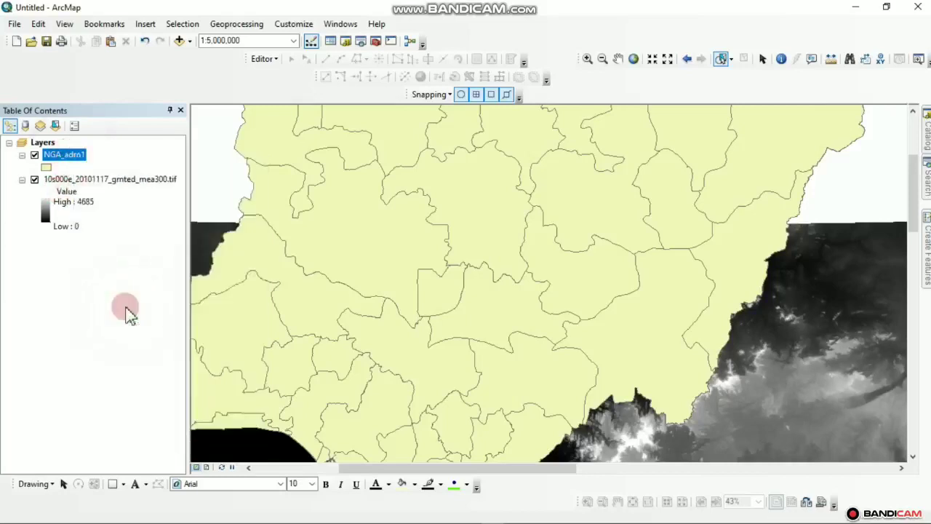
click(70, 155)
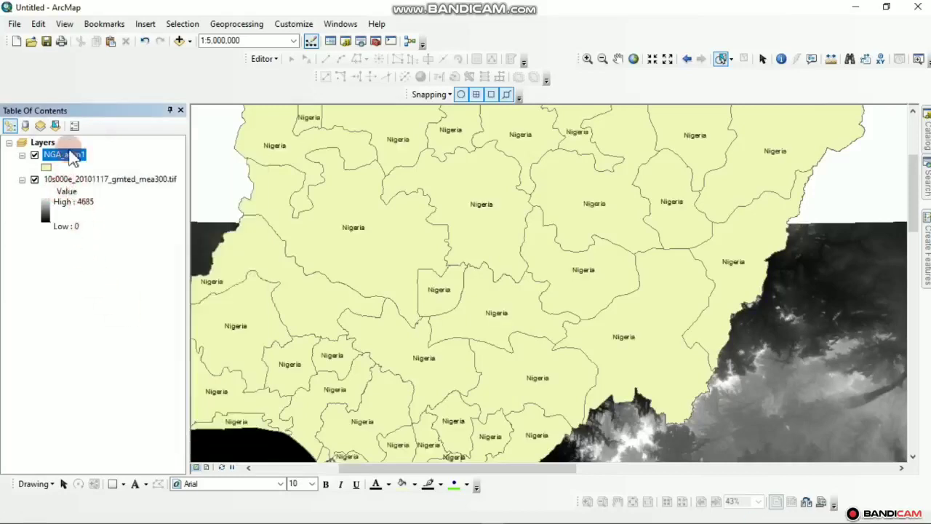
right_click(73, 162)
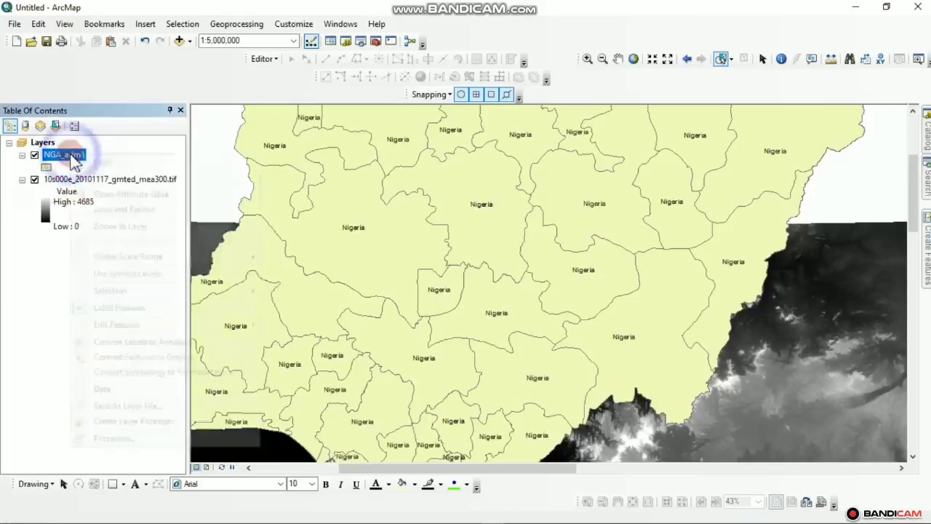
click(131, 434)
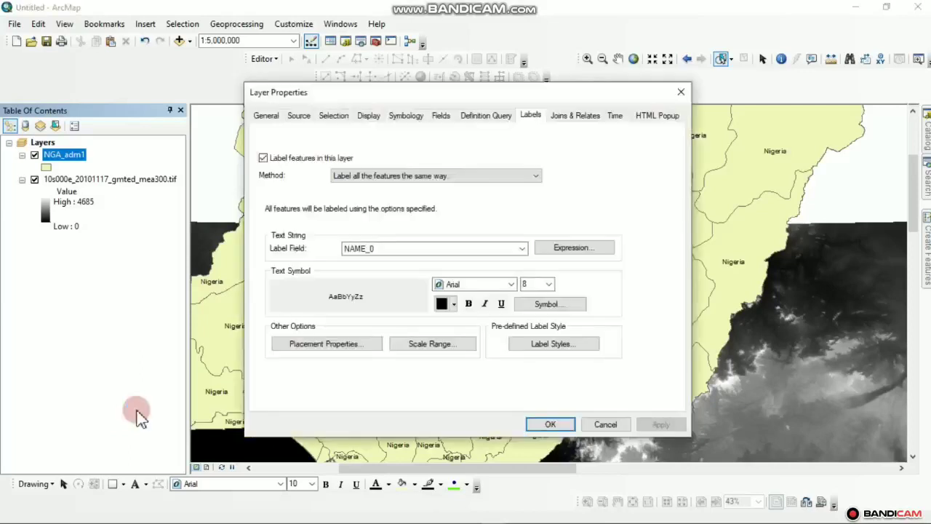
click(522, 249)
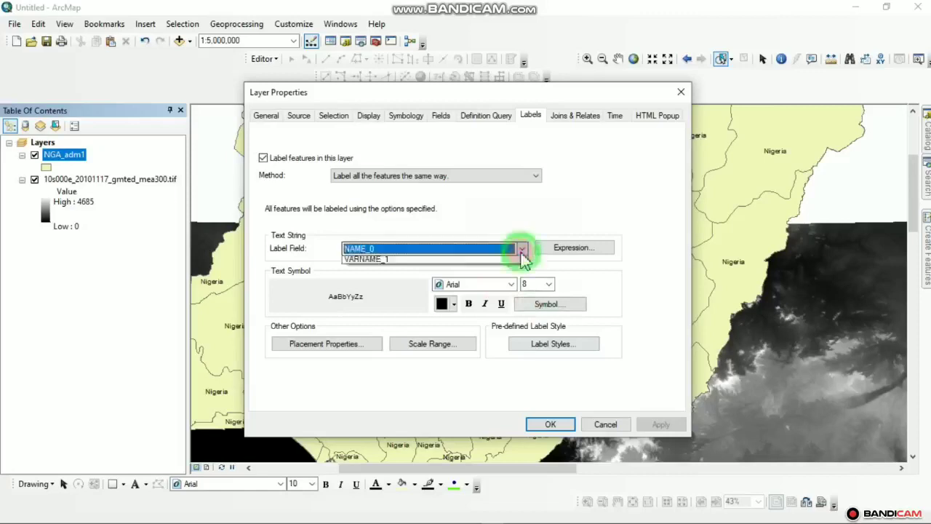
click(376, 306)
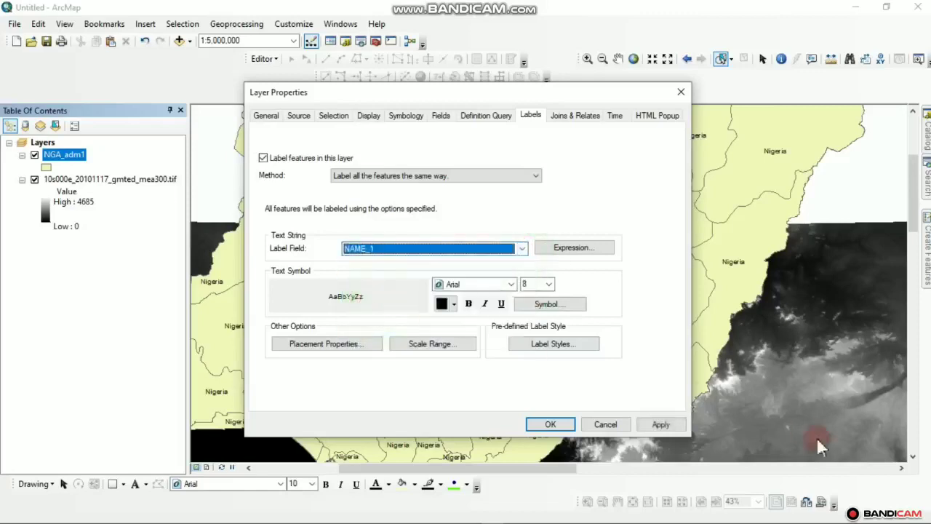
click(658, 424)
click(540, 425)
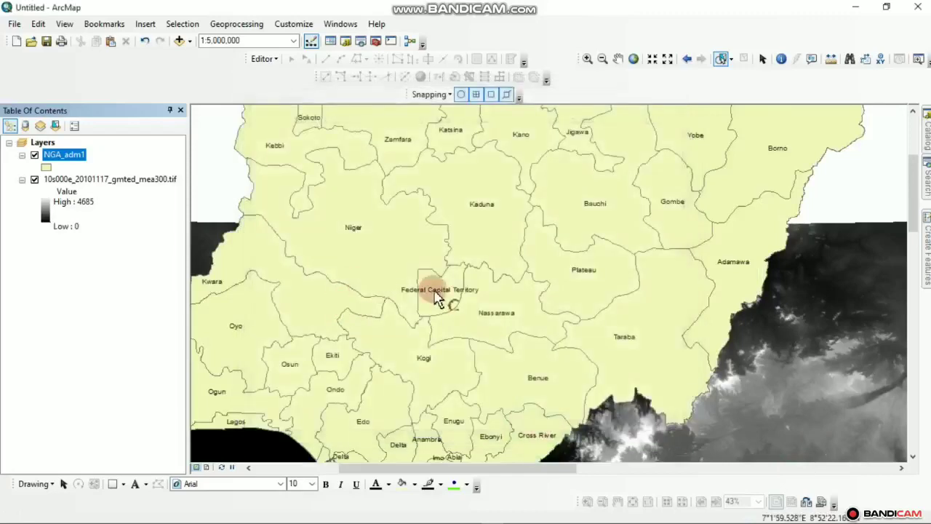
Select the Federal Capital Territory polygon in the NGA_adm1 layer
scroll(436, 298, up, 4)
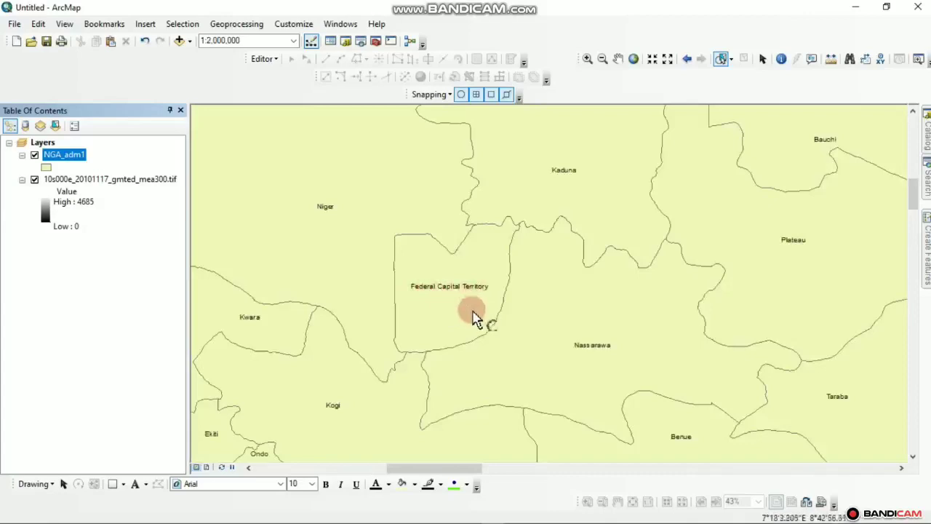
scroll(473, 317, down, 1)
scroll(474, 316, up, 1)
click(720, 61)
click(466, 314)
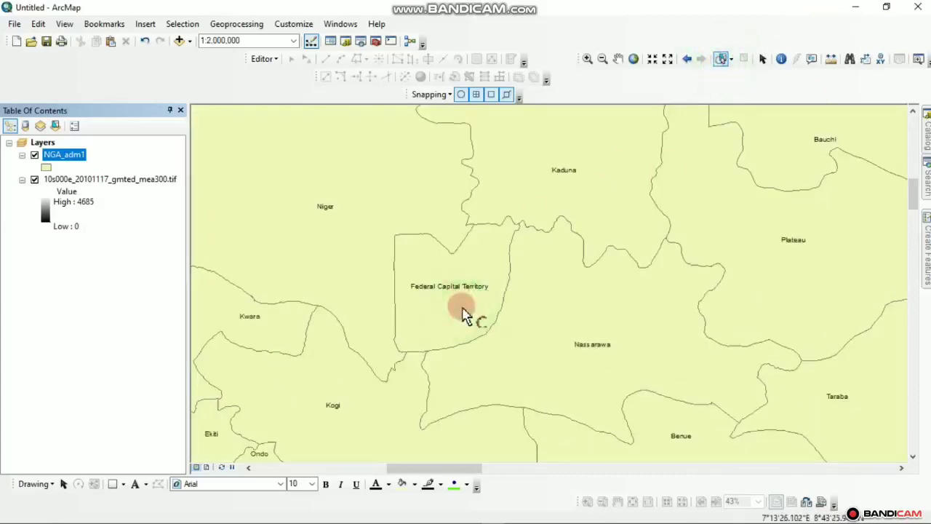
click(453, 252)
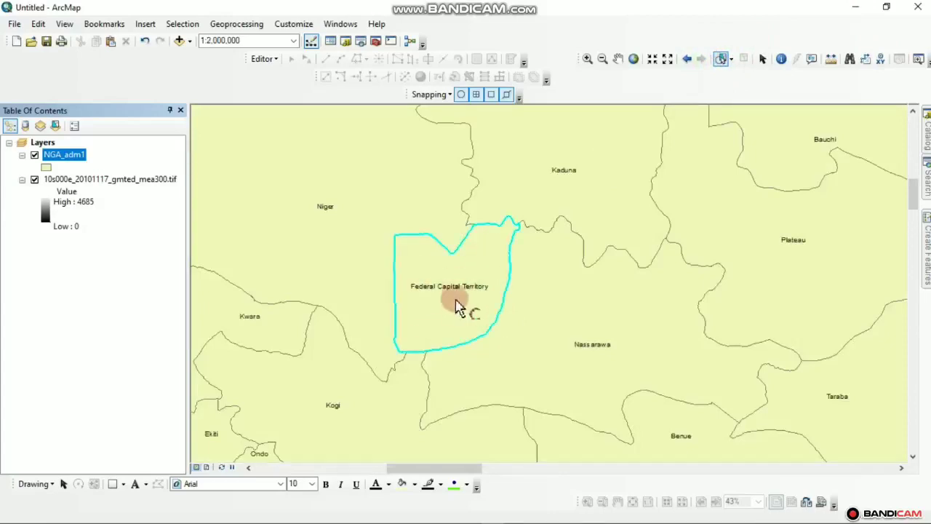
Set up the Clip geoprocessing tool with NGA_adm1 as both the input features and the clip features
click(236, 24)
click(243, 56)
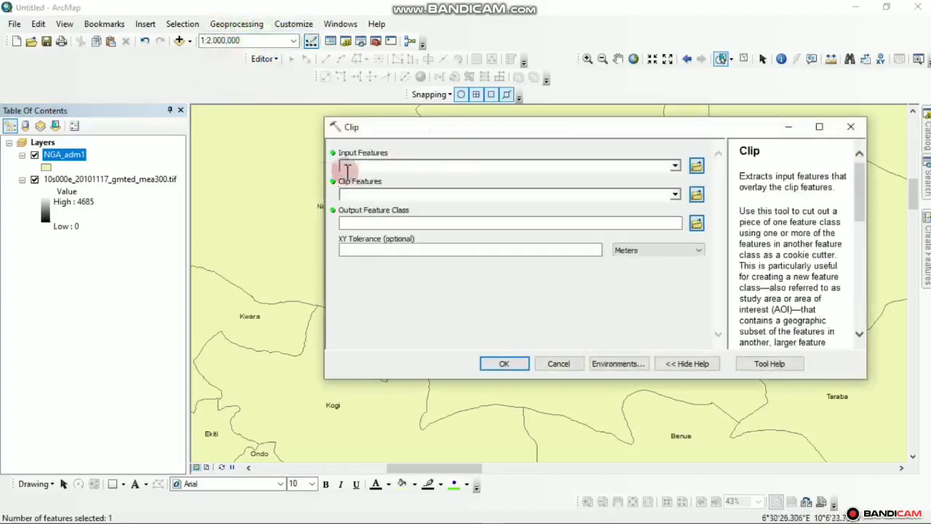
click(675, 166)
click(390, 182)
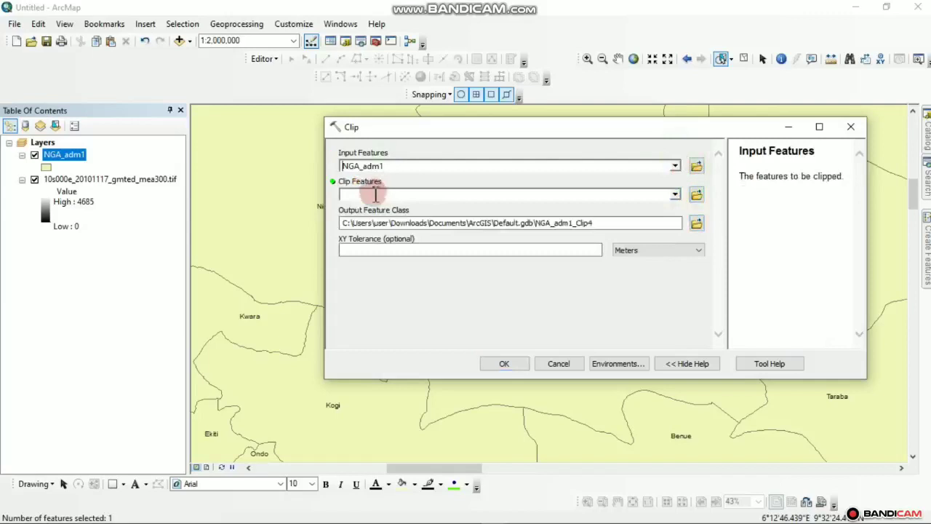
click(675, 195)
click(384, 208)
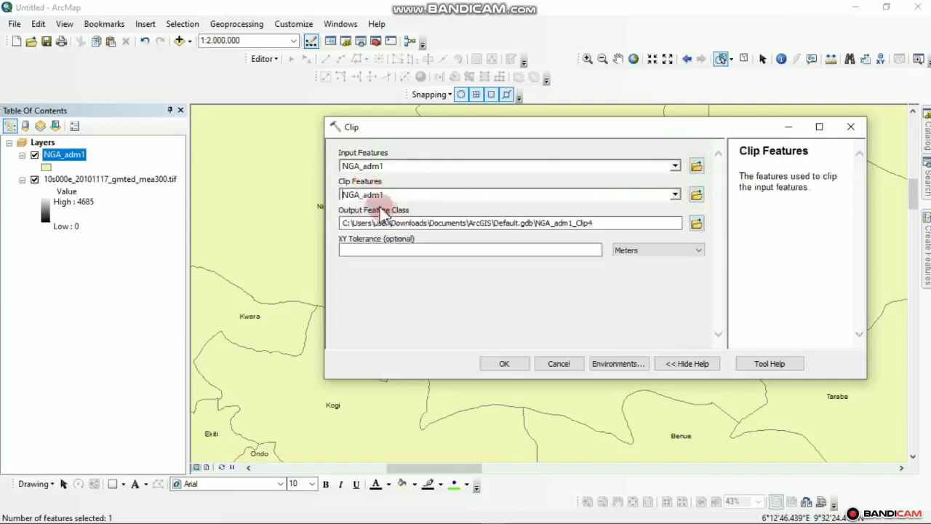
While choosing the Clip output location, create a new folder inside the DEM folder in Downloads
click(697, 225)
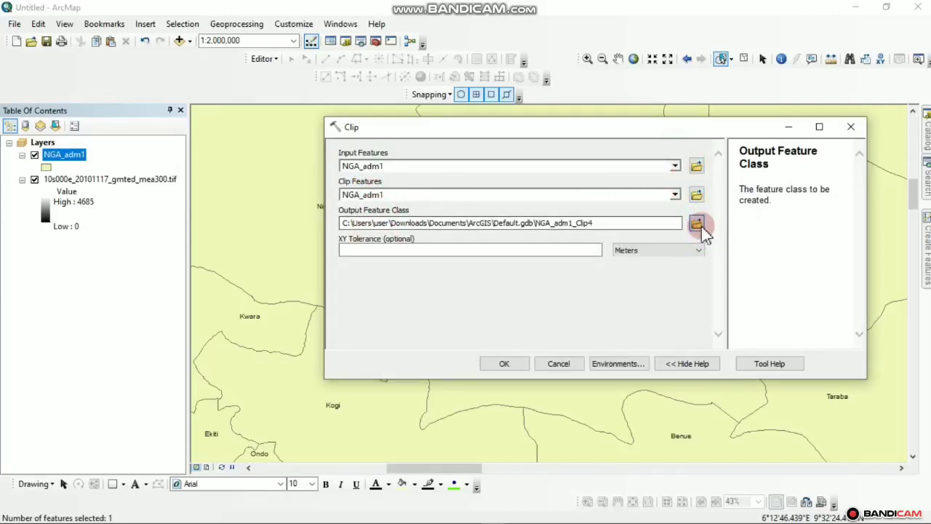
click(699, 166)
click(408, 259)
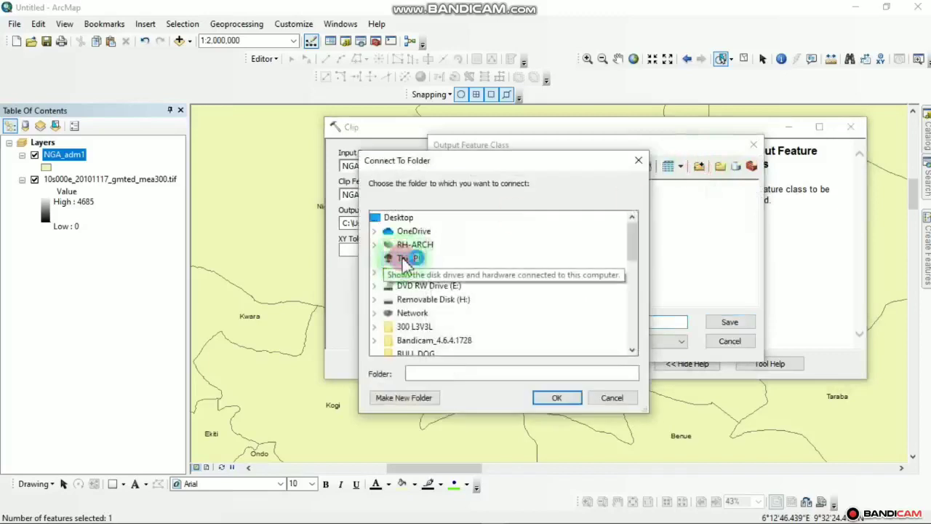
click(432, 274)
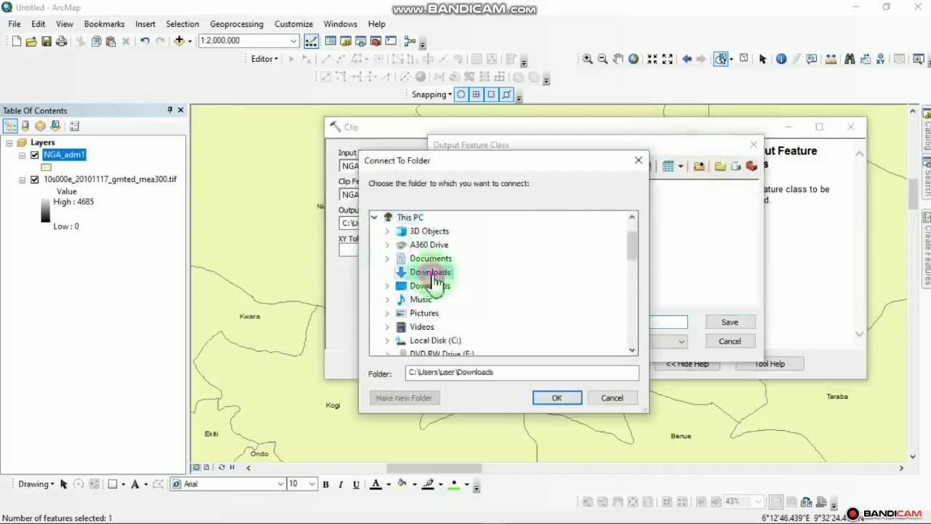
click(433, 312)
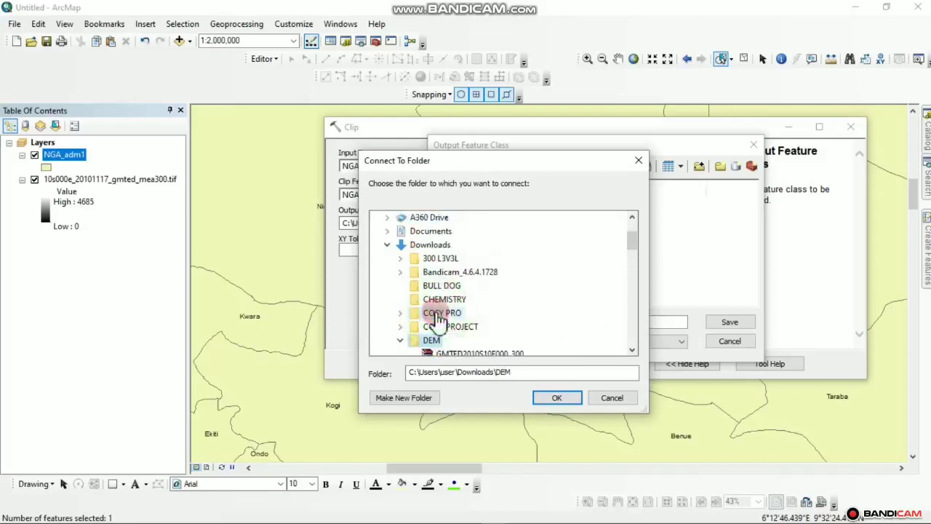
click(428, 340)
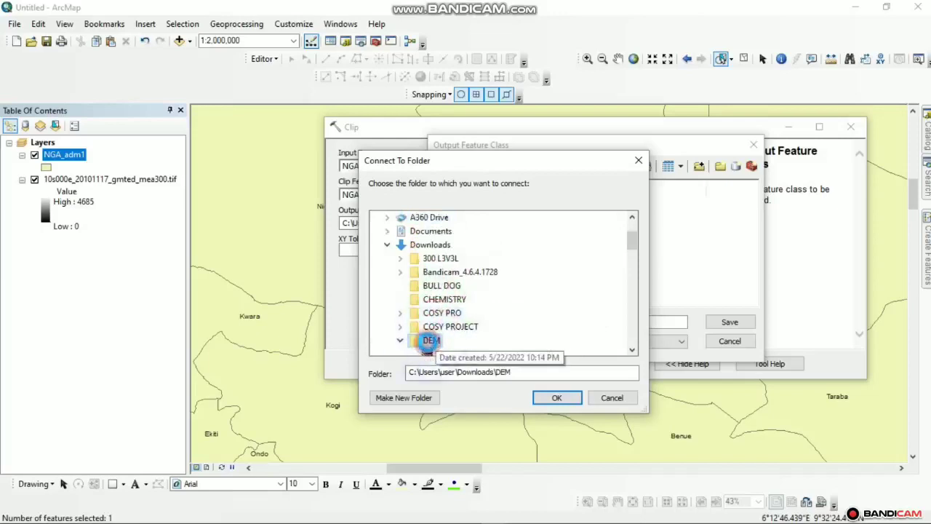
right_click(428, 342)
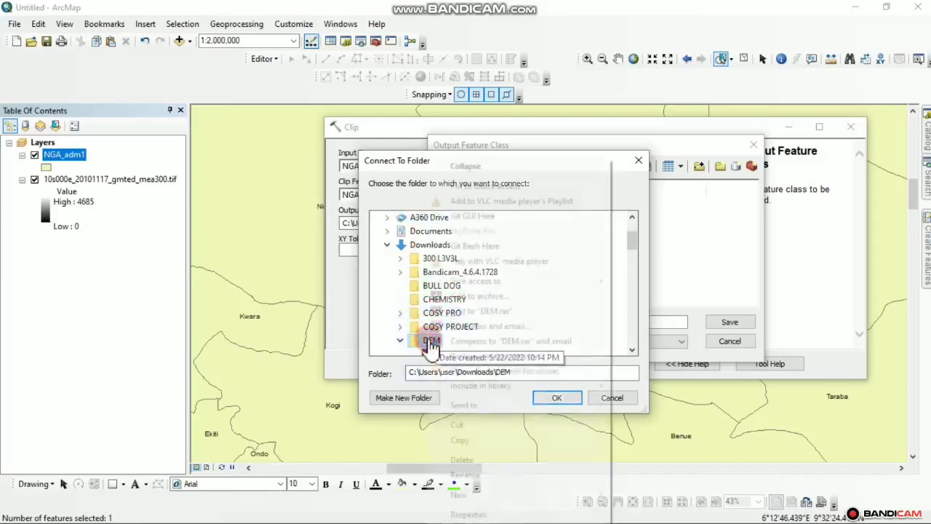
mouse_move(499, 495)
click(636, 496)
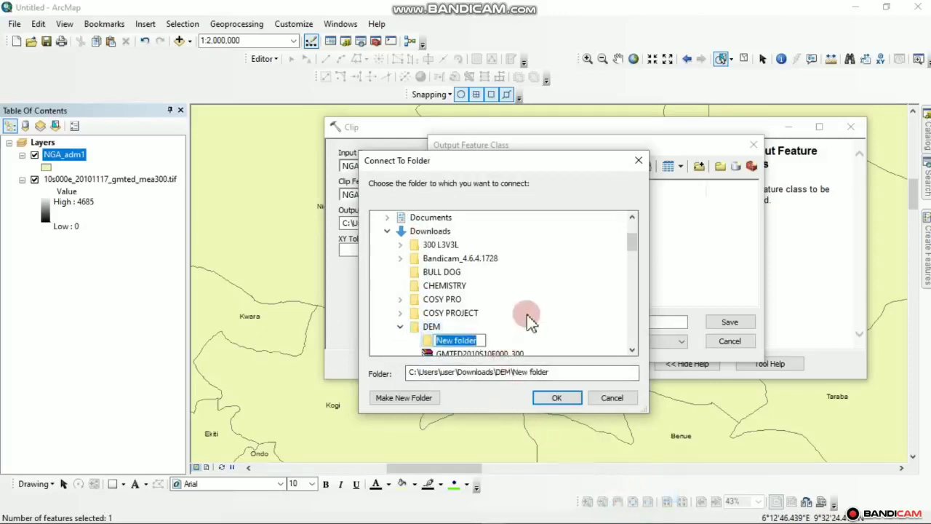
Name the new folder ABUJA SHAPEFILE
text(SHAP)
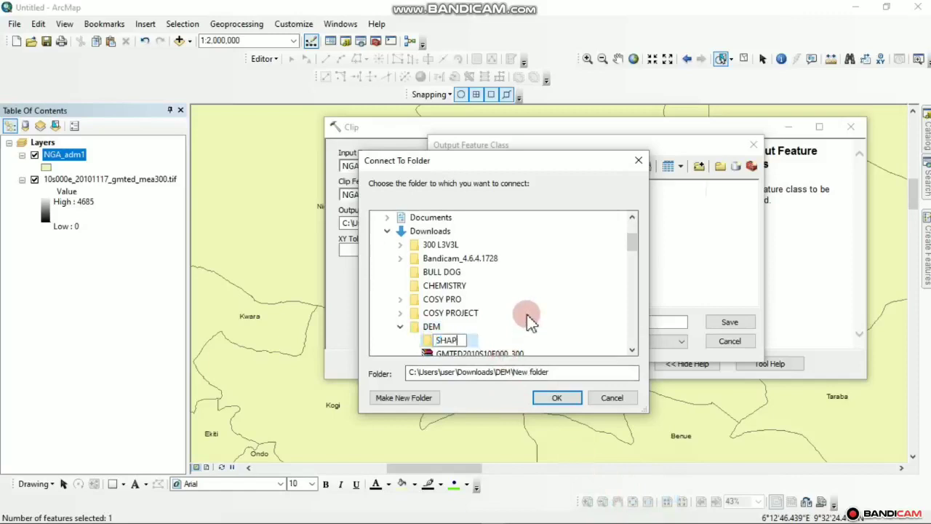
text(EFILE)
key(Left)
key(Left)
key(Left)
key(Left)
key(Left)
key(Left)
key(Left)
key(Left)
key(Left)
text(ABUJA)
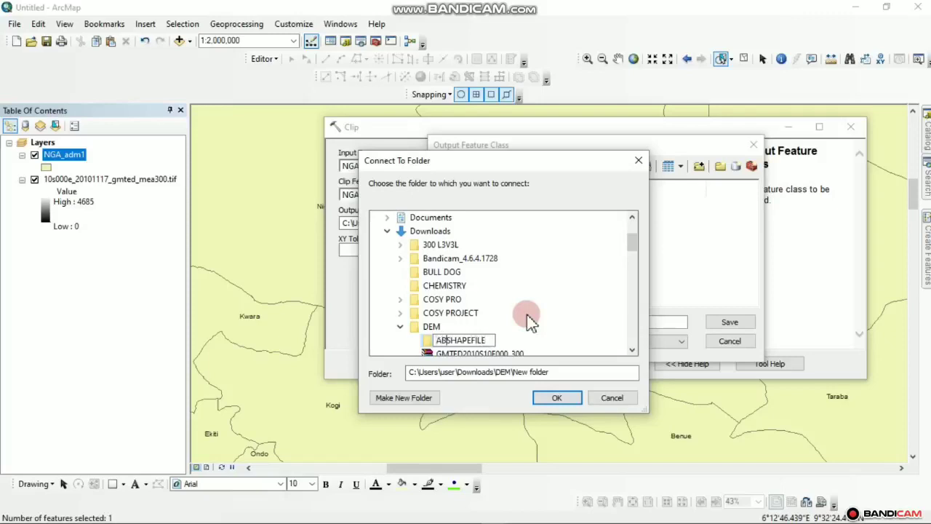
key(Return)
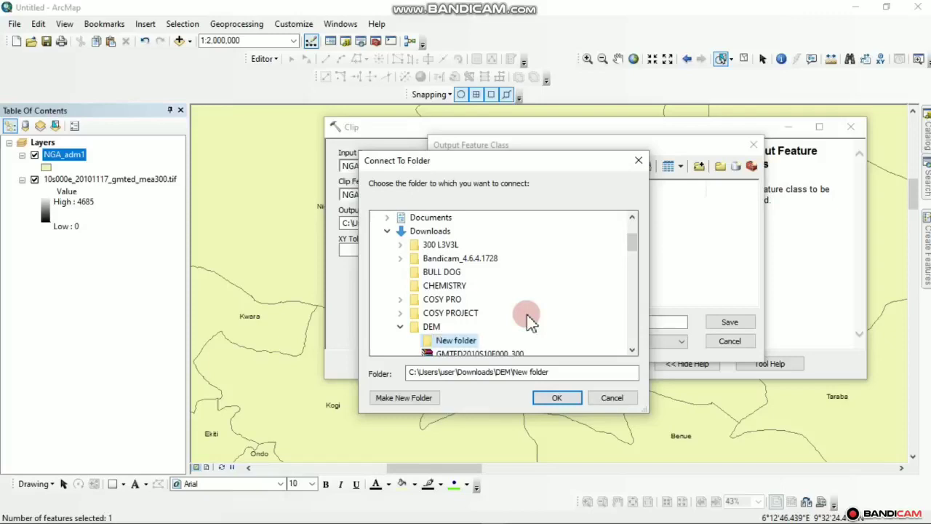
Connect to the ABUJA SHAPEFILE folder as the location for the Clip output
click(469, 344)
click(557, 396)
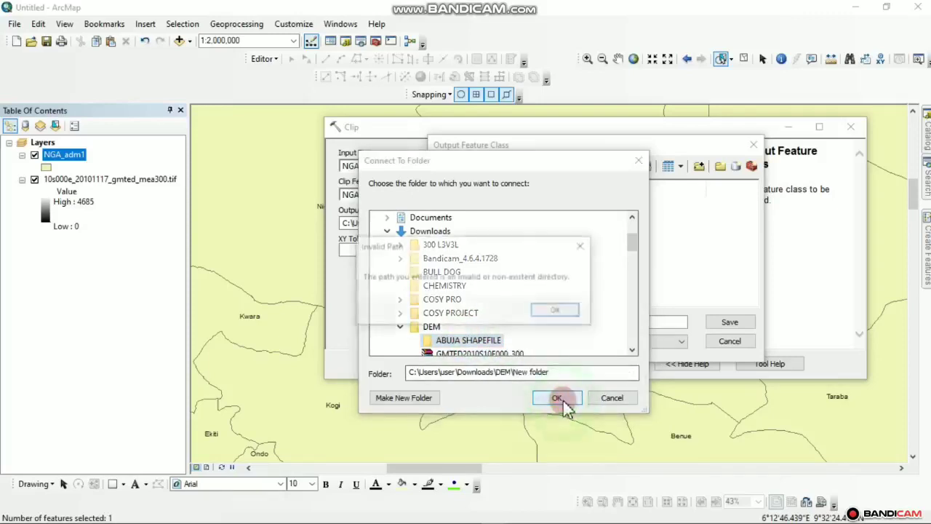
click(578, 247)
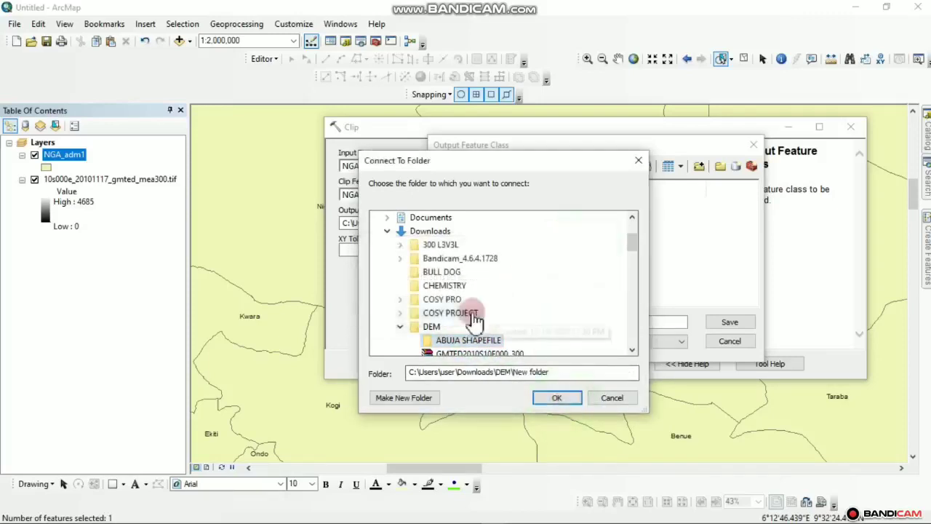
click(457, 348)
click(557, 398)
Save the output feature class as ABUJA and run the Clip
click(501, 320)
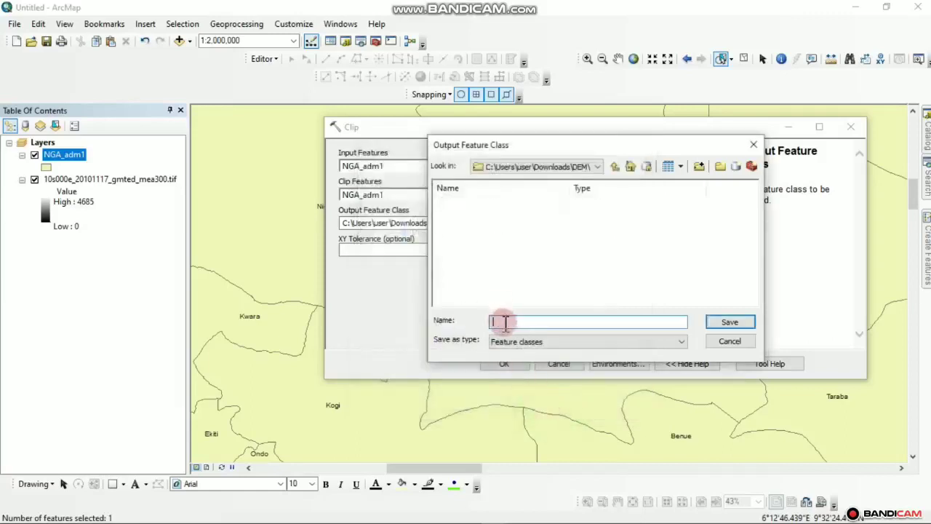
text(ABUJA)
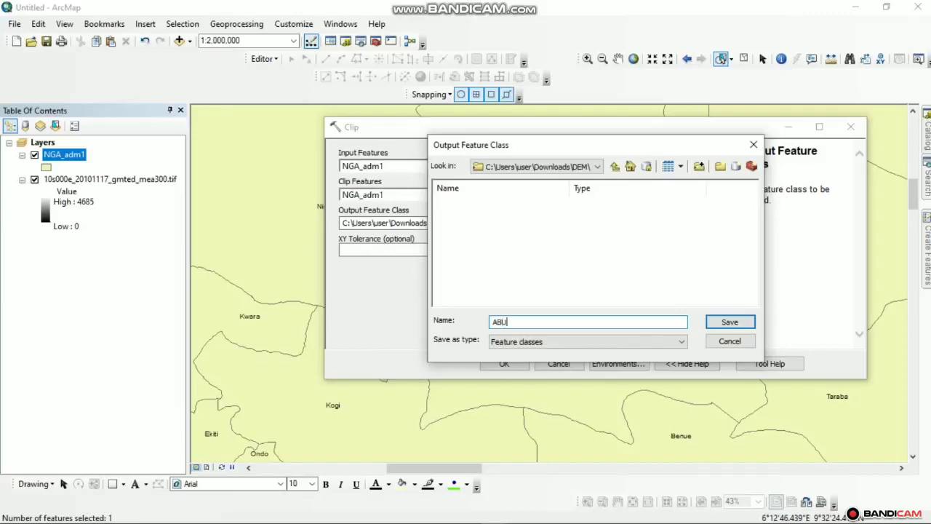
click(729, 321)
click(504, 362)
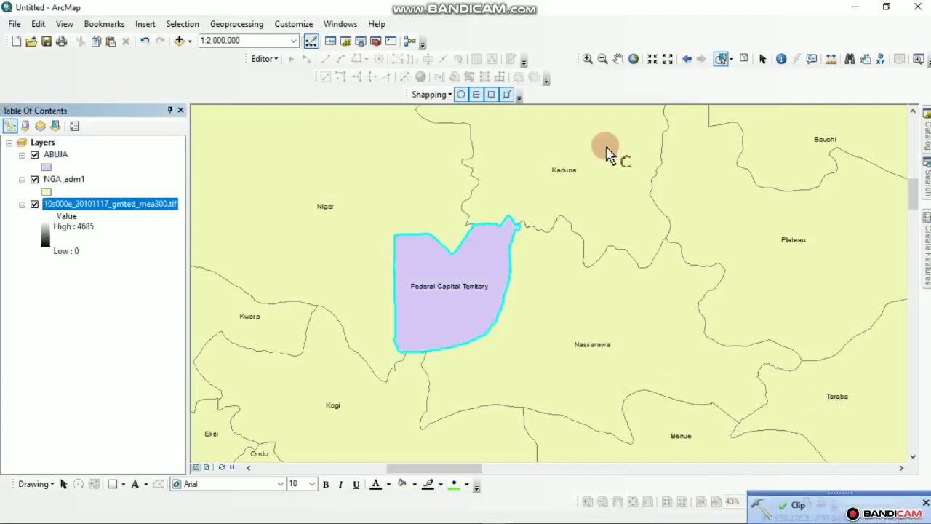
Toggle the NGA_adm1 layer's visibility to check the clipped ABUJA polygon over the raster, and remove NGA_adm1 from the map
drag(571, 297, 603, 262)
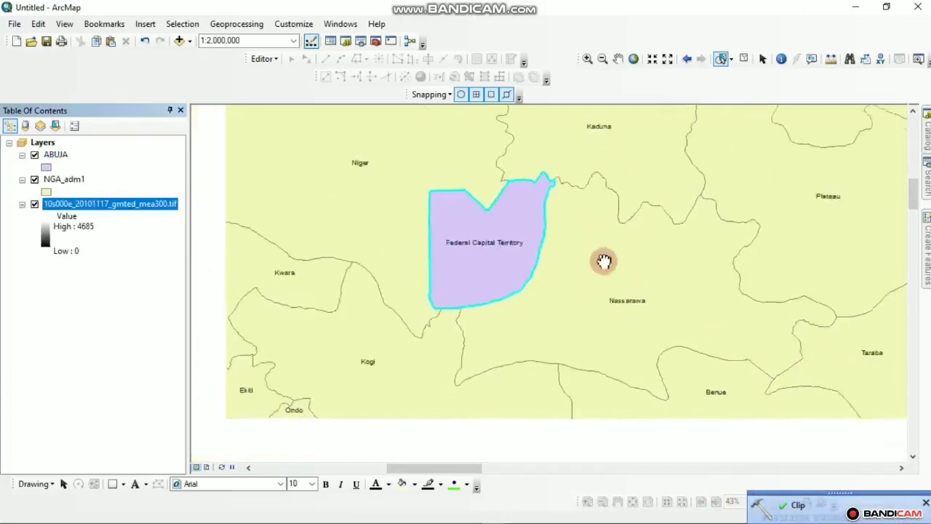
scroll(538, 356, up, 2)
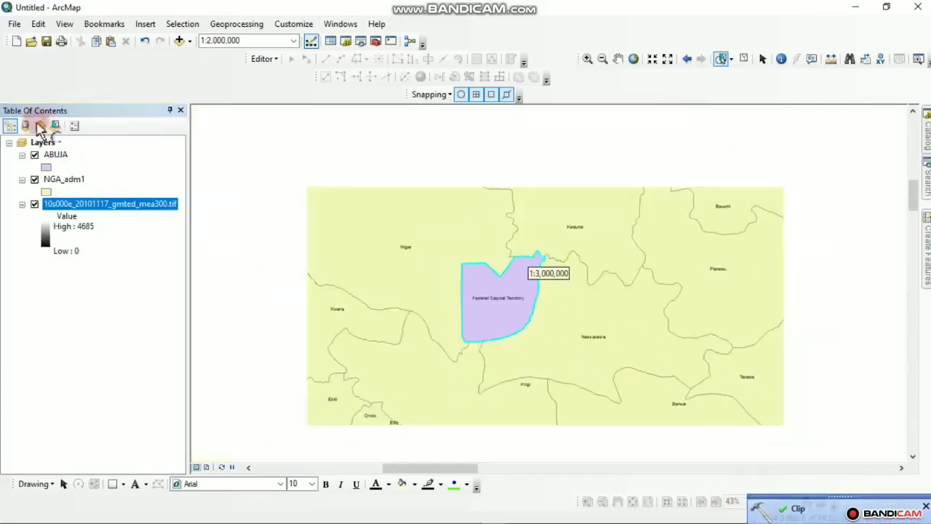
click(35, 180)
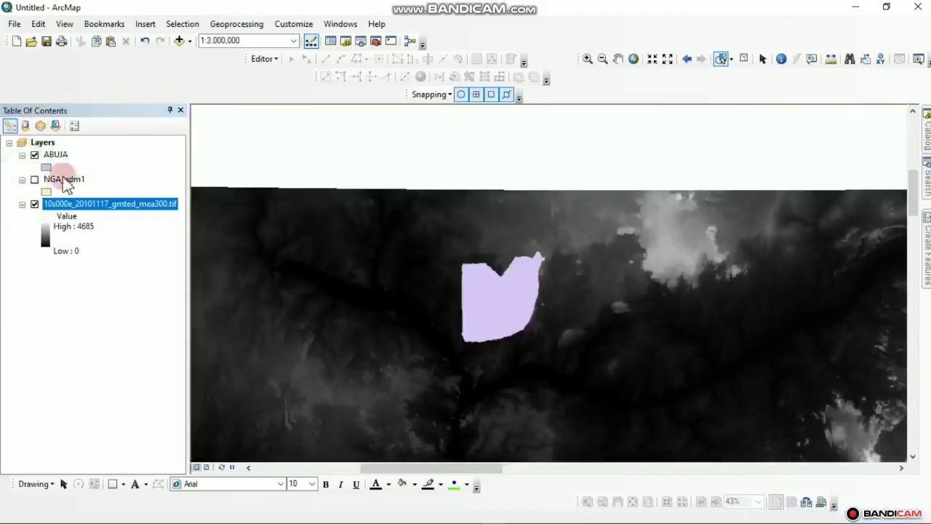
click(35, 179)
click(65, 180)
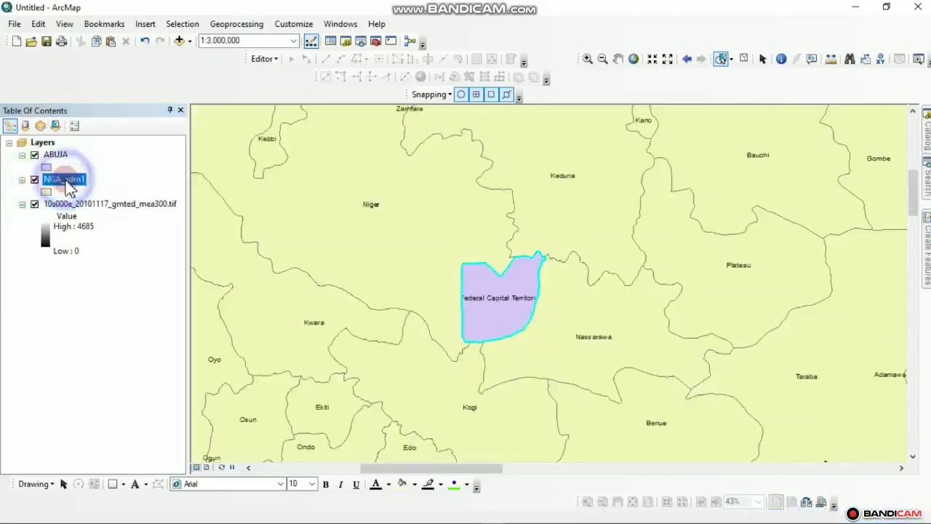
right_click(66, 180)
click(102, 203)
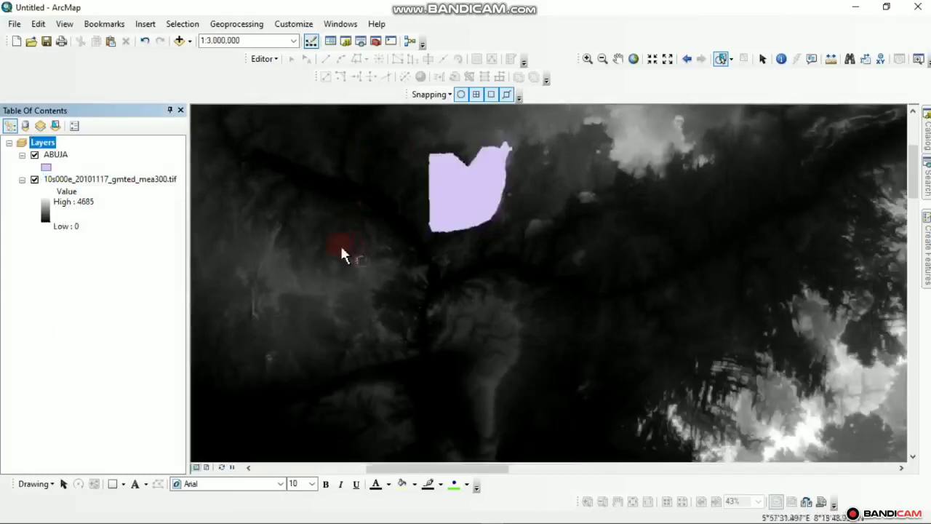
Turn on feature labels for the ABUJA layer
click(52, 161)
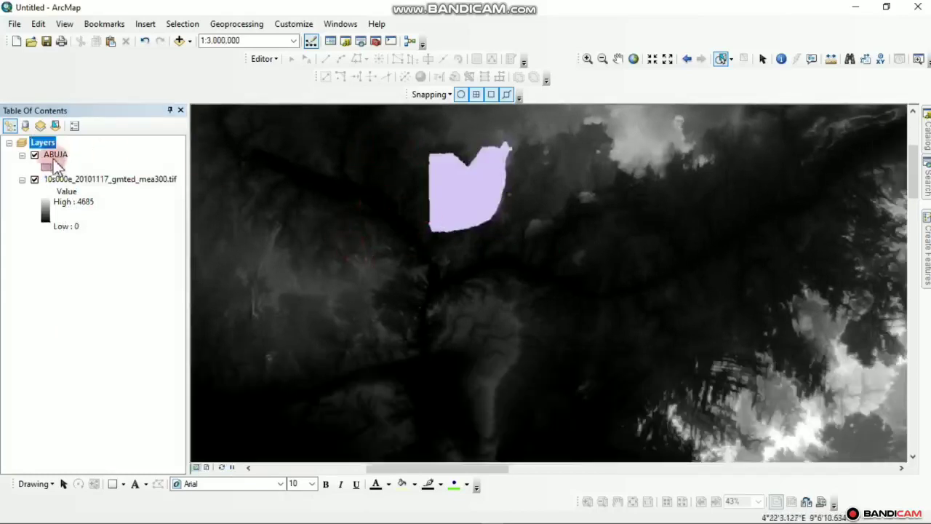
right_click(57, 158)
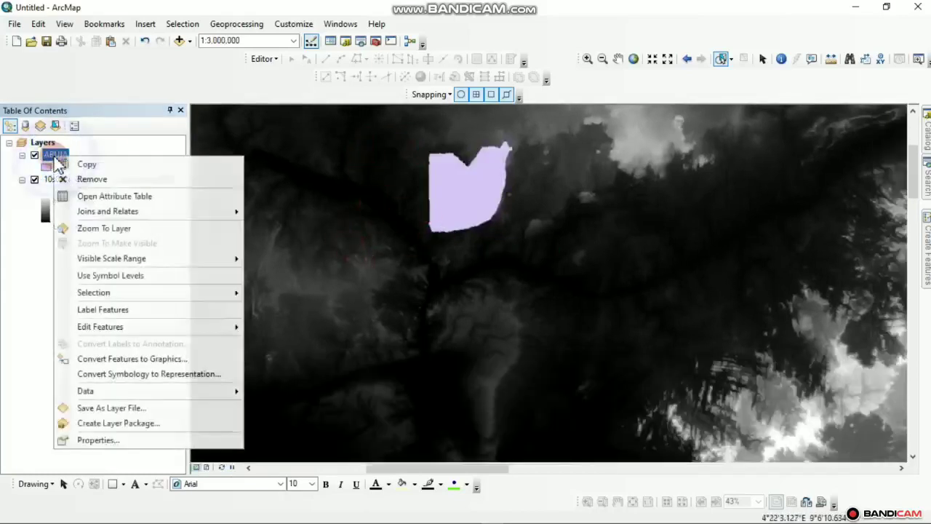
click(93, 307)
scroll(451, 189, down, 1)
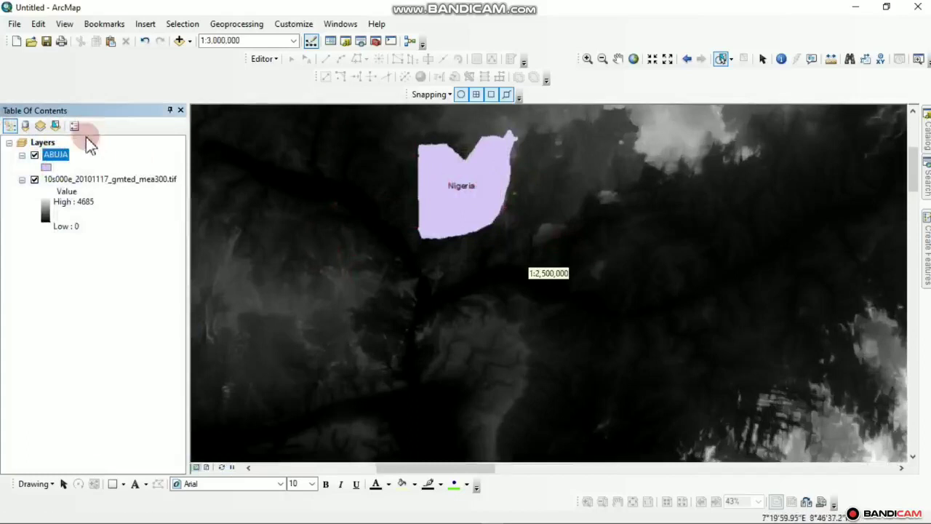
Set the ABUJA layer's label field to NAME_1 and check the label on the polygon
click(60, 156)
right_click(64, 163)
click(115, 439)
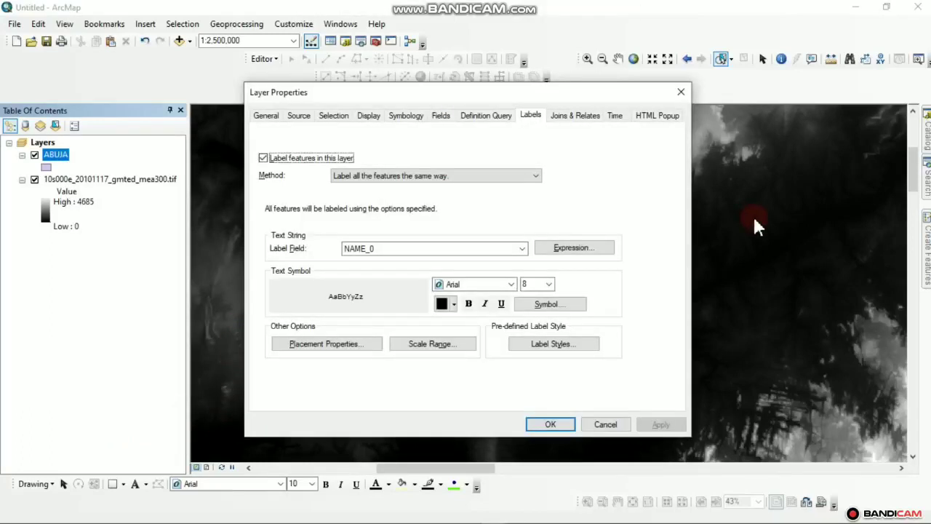
click(523, 248)
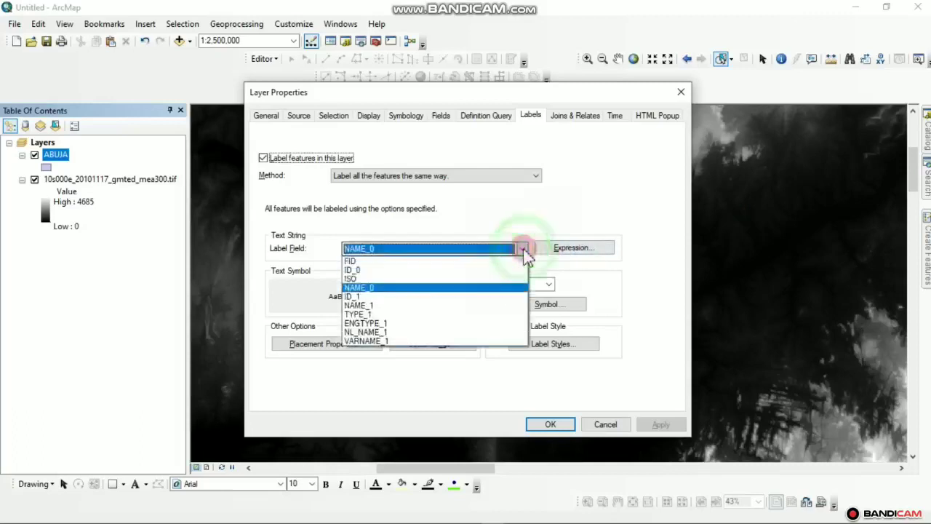
click(359, 306)
click(662, 427)
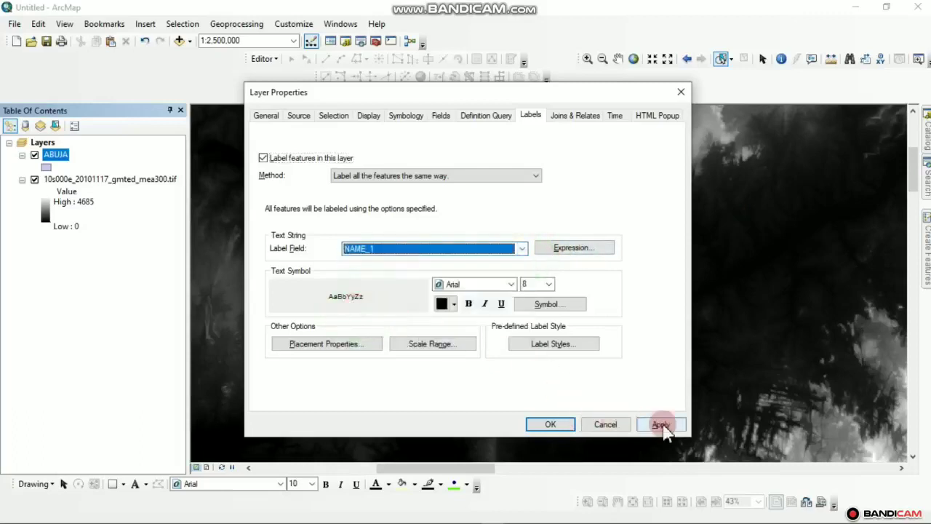
click(553, 427)
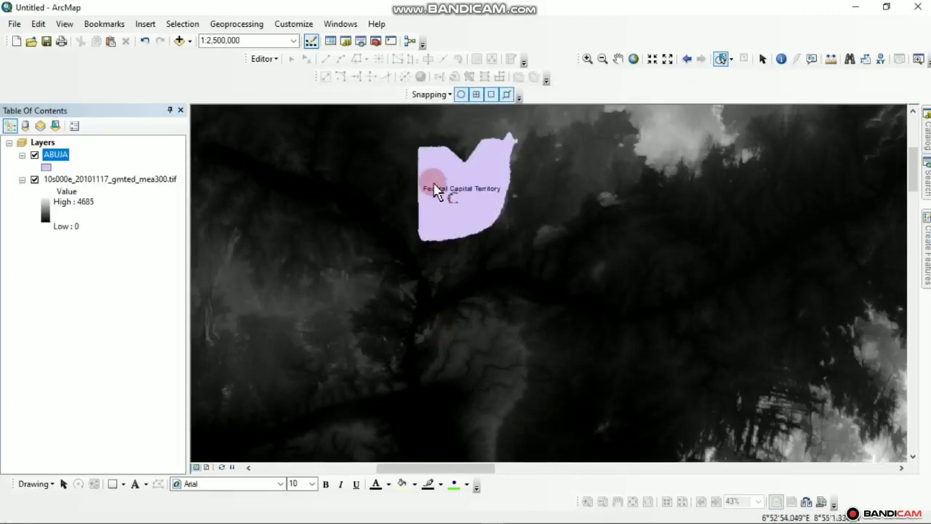
scroll(434, 190, up, 1)
drag(545, 203, 508, 294)
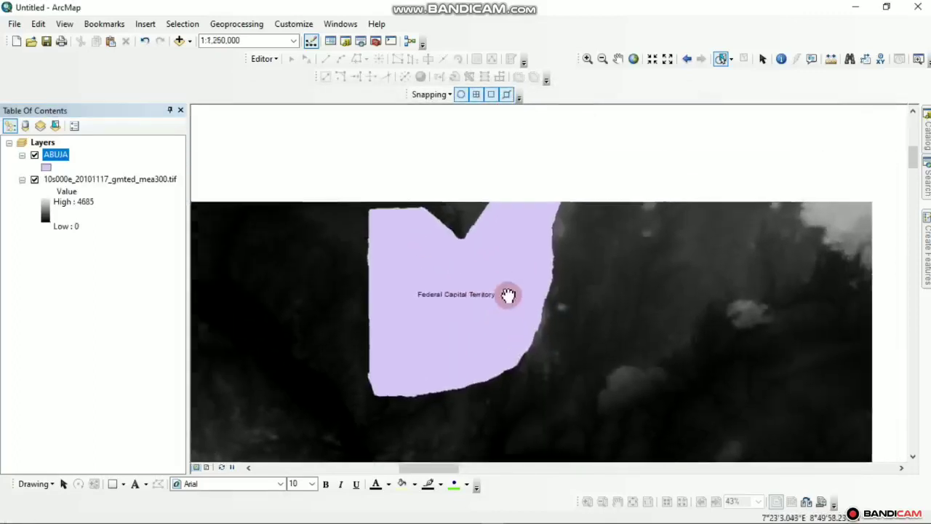
scroll(534, 304, down, 1)
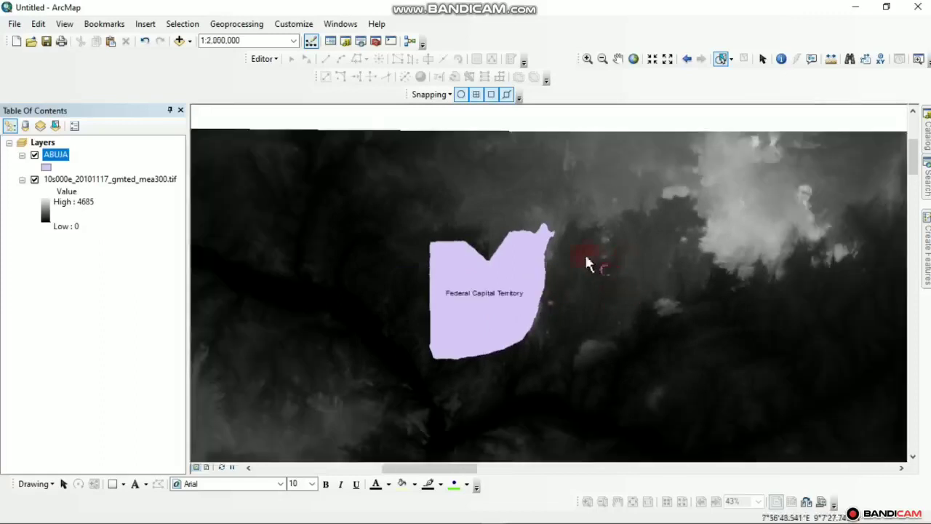
drag(499, 315, 468, 272)
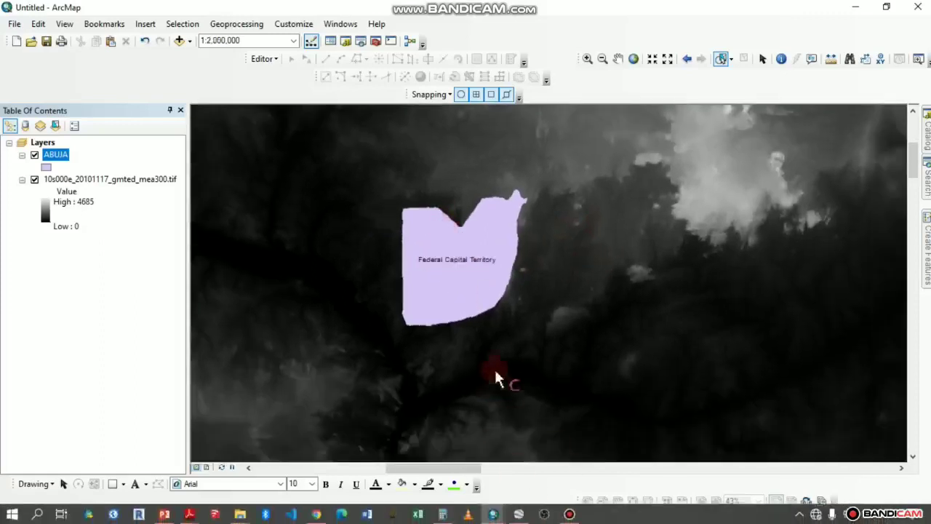
Search the geoprocessing tools for CLIP
click(339, 26)
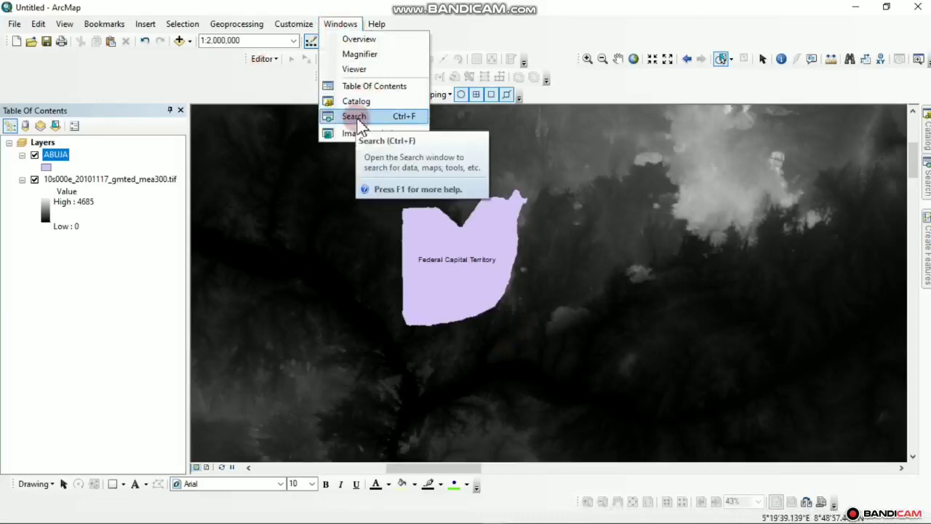
click(339, 24)
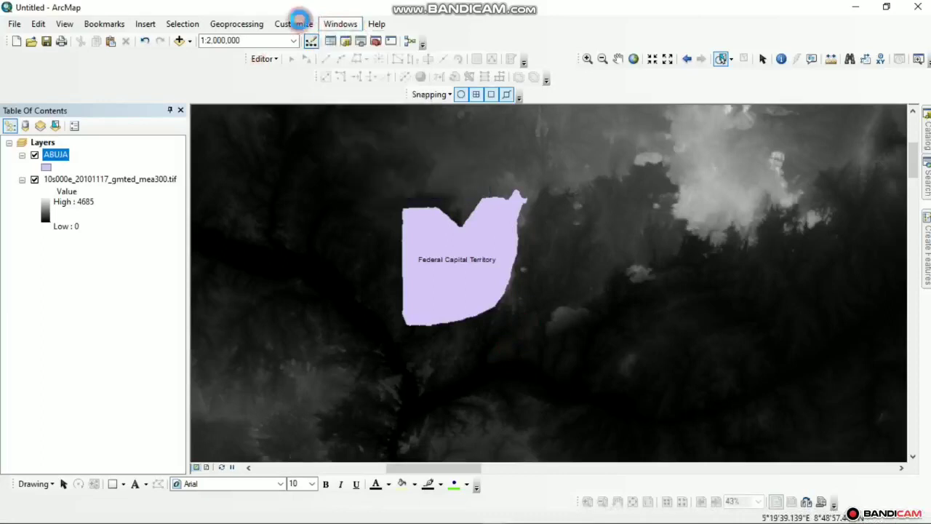
click(355, 26)
click(375, 117)
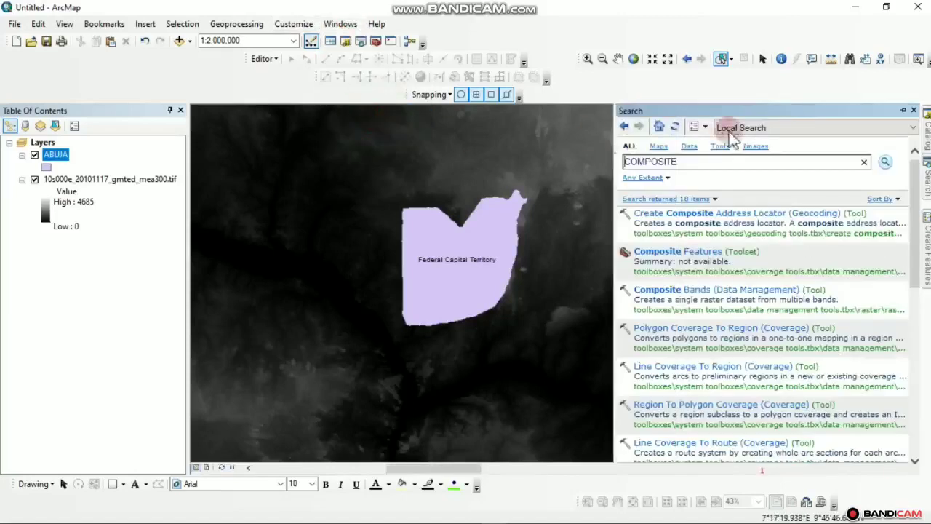
drag(709, 162, 549, 177)
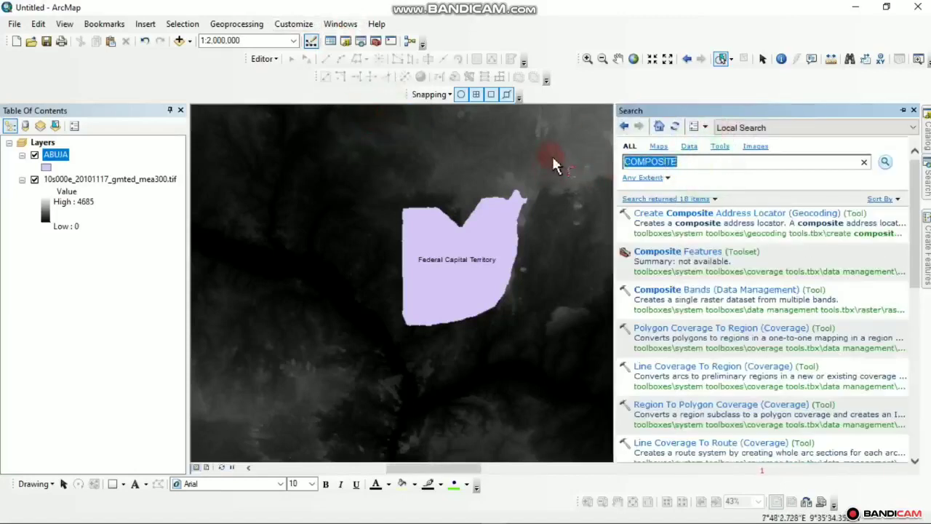
text(CLIP)
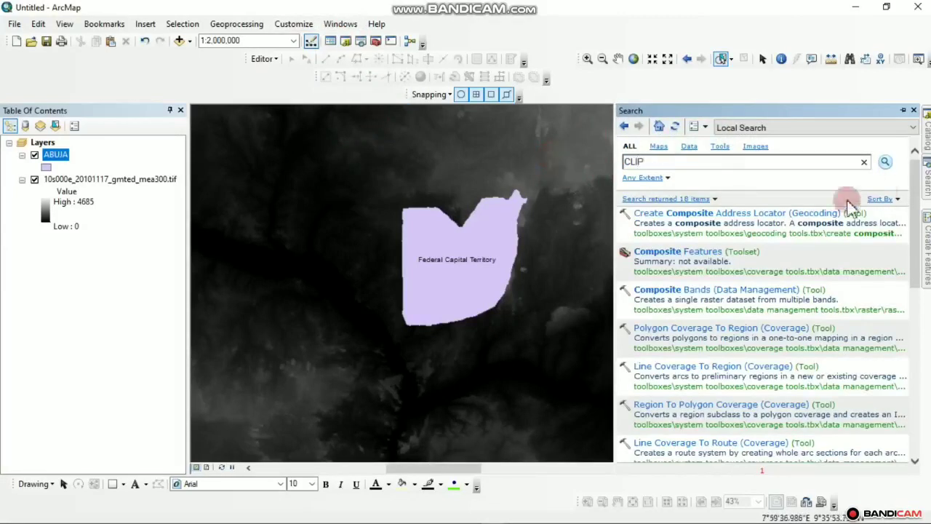
click(885, 162)
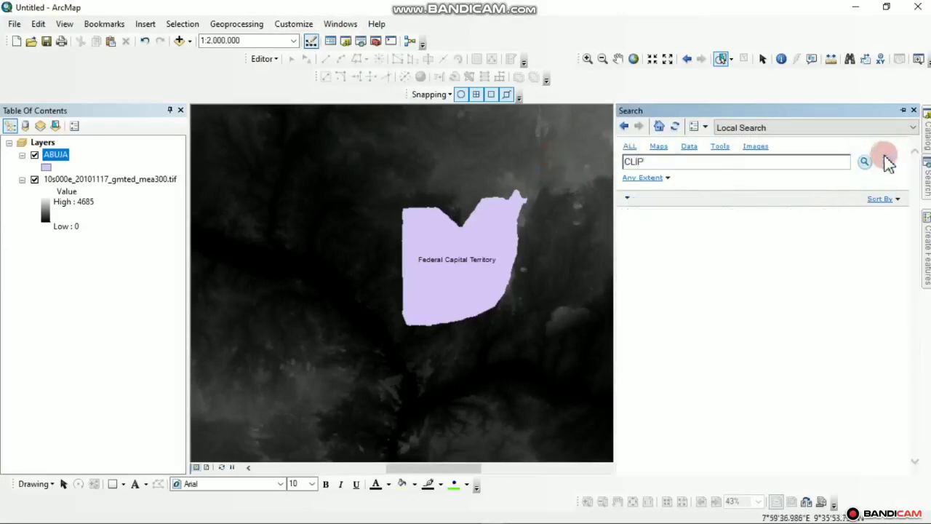
Open the Clip (Data Management) tool and set 10s000e_20101117_gmted_mea300.tif as the input raster
click(250, 26)
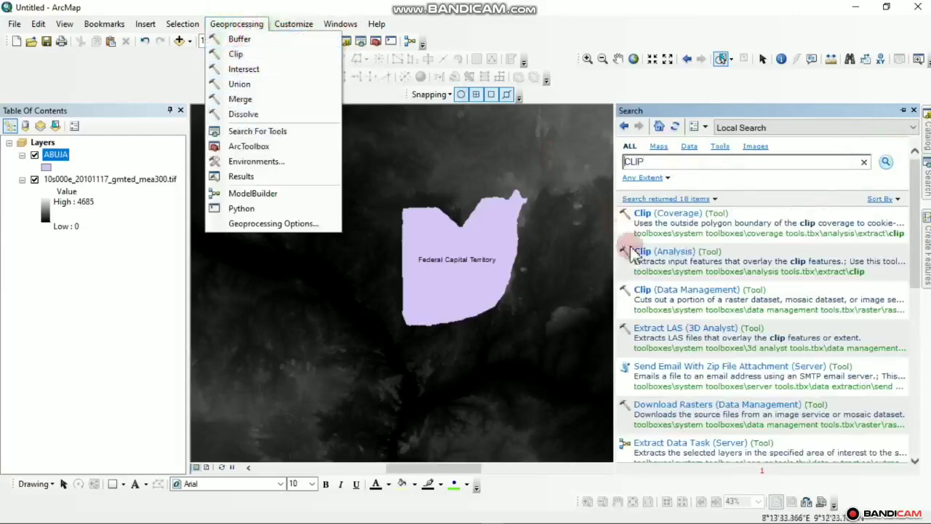
click(694, 297)
click(680, 298)
click(539, 166)
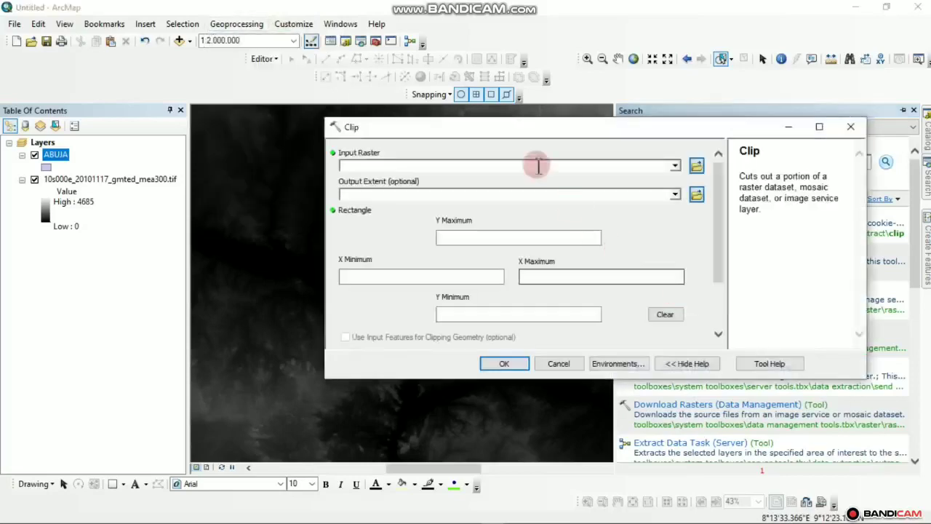
drag(549, 131, 553, 170)
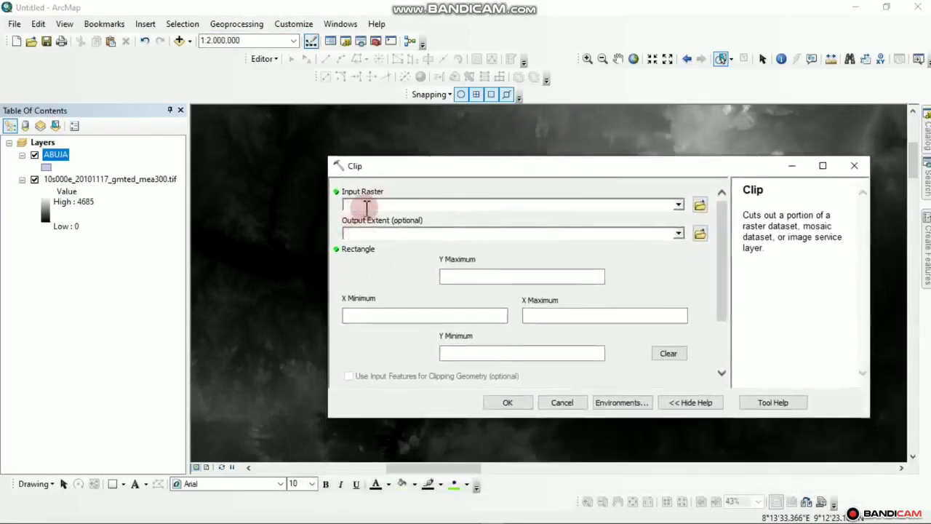
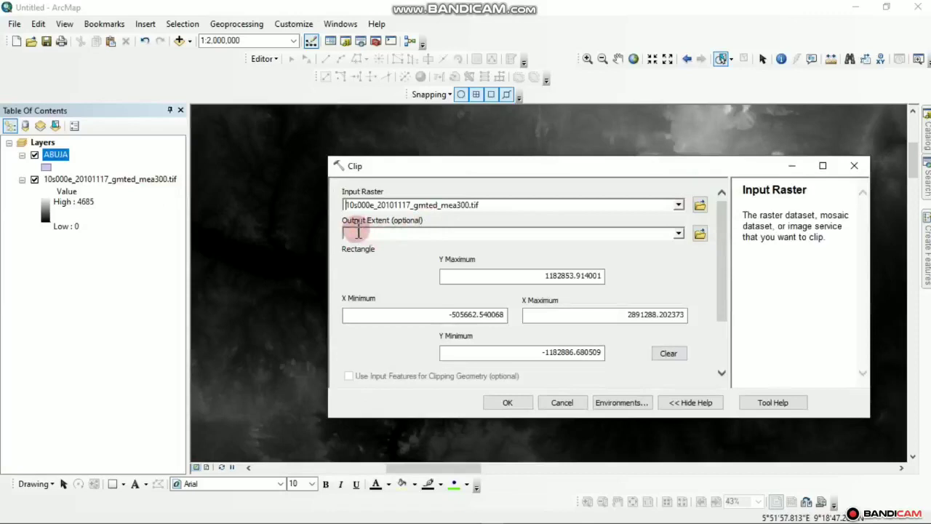
Set the Clip's output extent to ABUJA and enable using the input features for clipping geometry
click(678, 233)
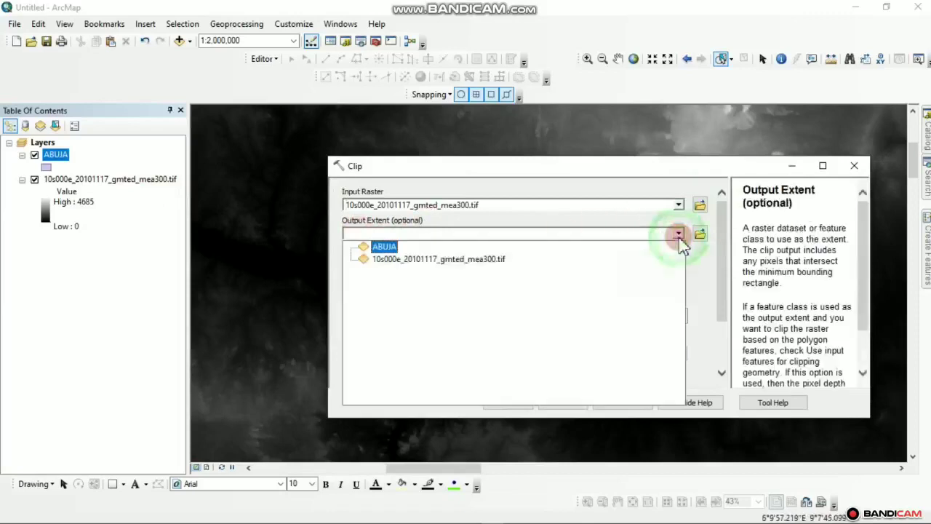
click(378, 247)
scroll(462, 312, down, 1)
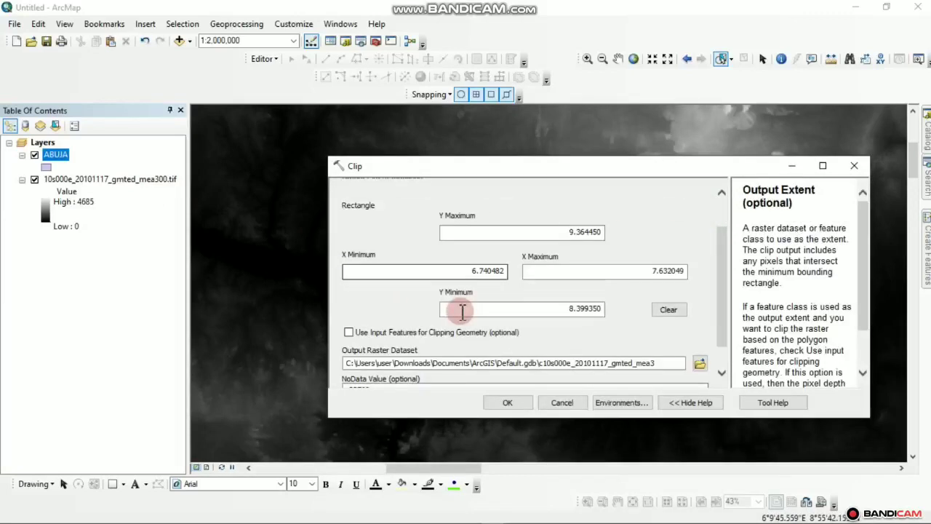
scroll(462, 311, down, 1)
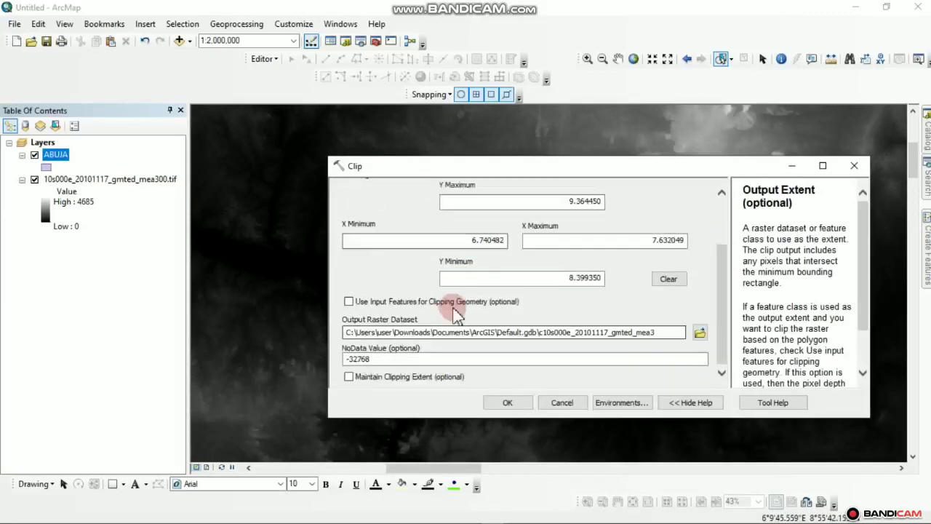
click(348, 302)
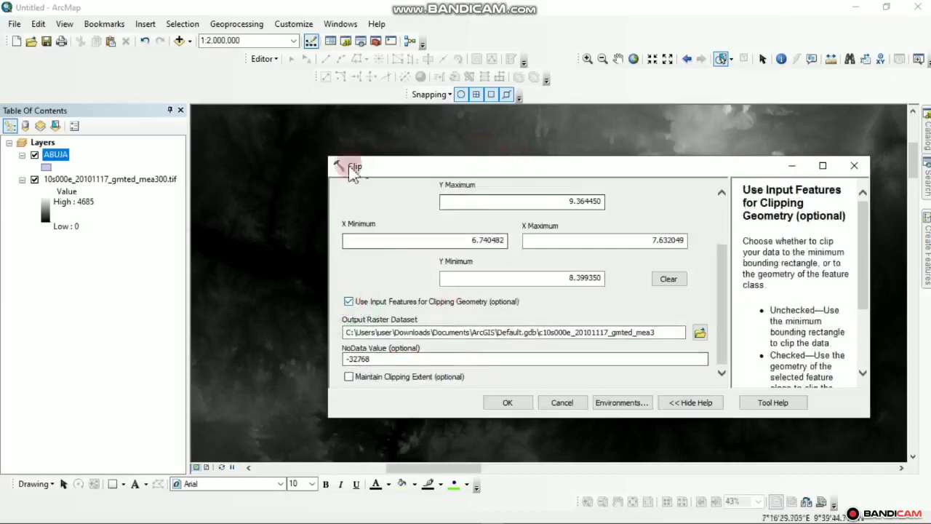
Run the Clip on the elevation raster with the default output raster dataset
click(300, 217)
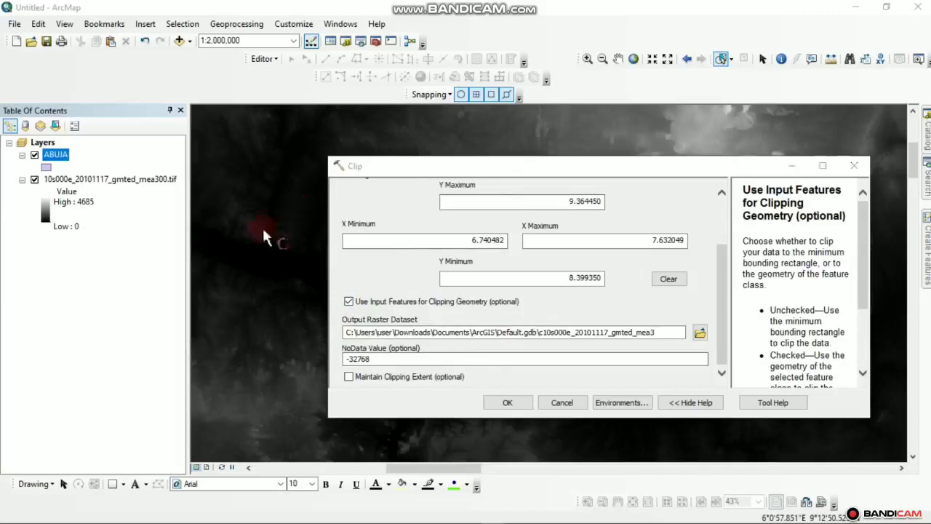
click(219, 200)
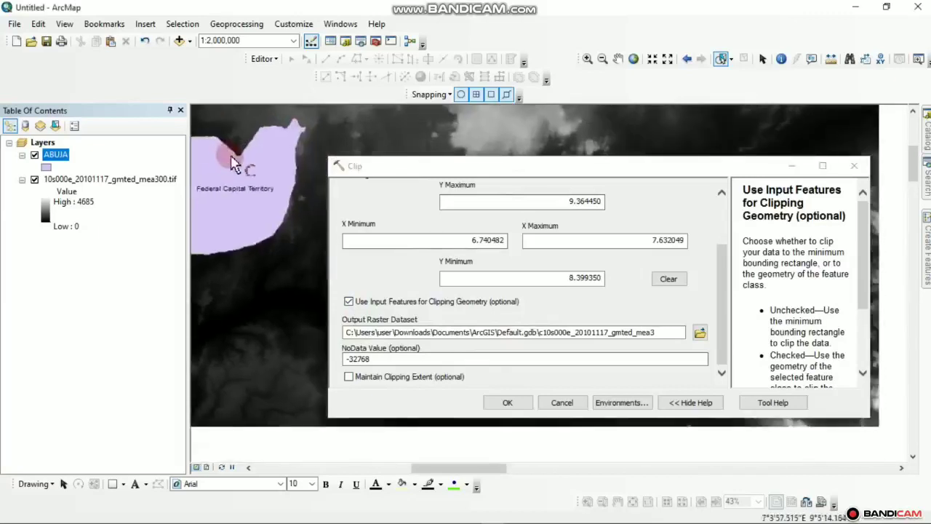
click(260, 165)
click(442, 279)
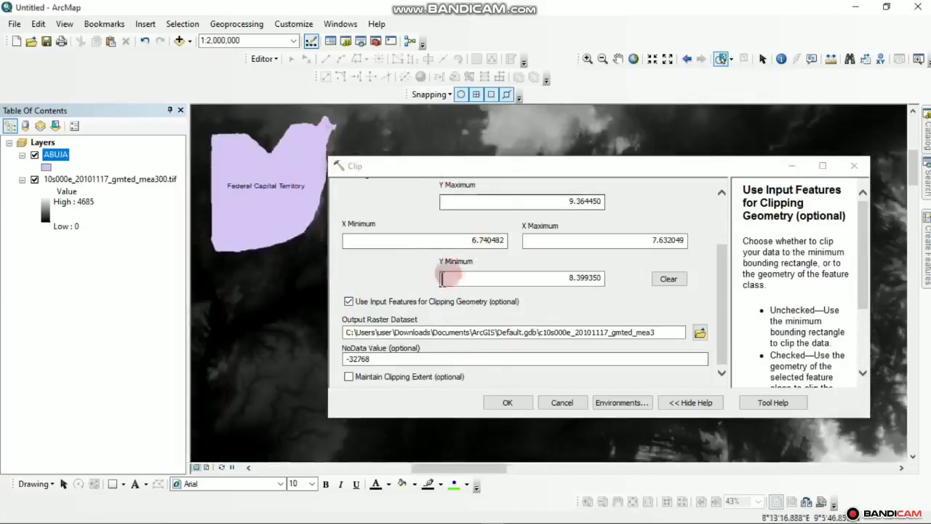
click(499, 403)
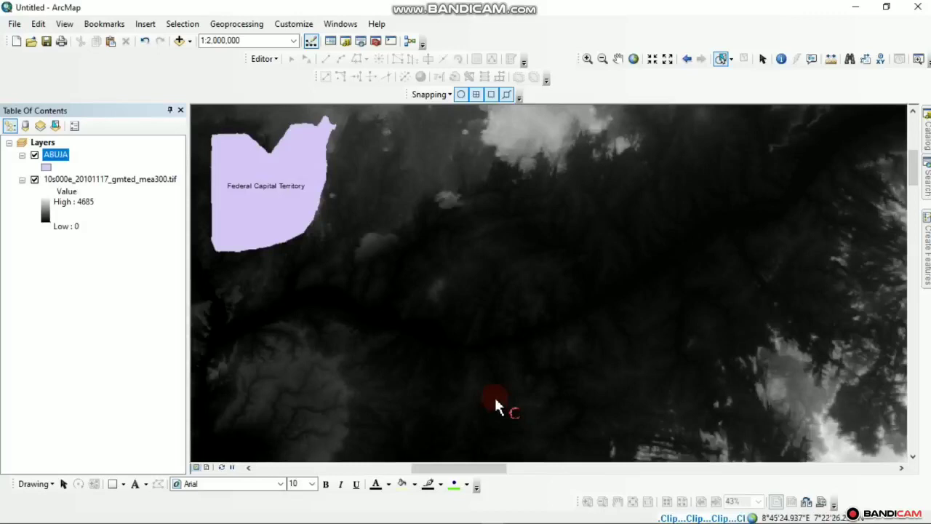
click(570, 514)
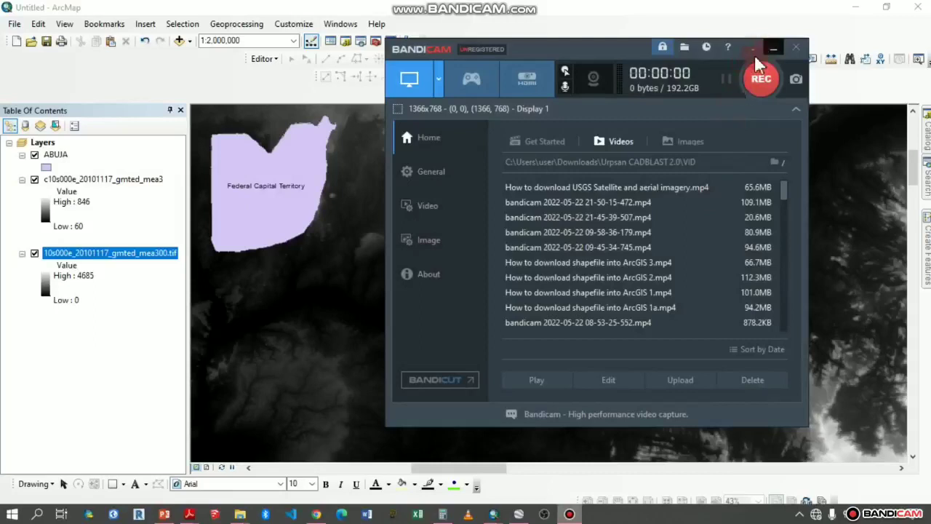
click(757, 64)
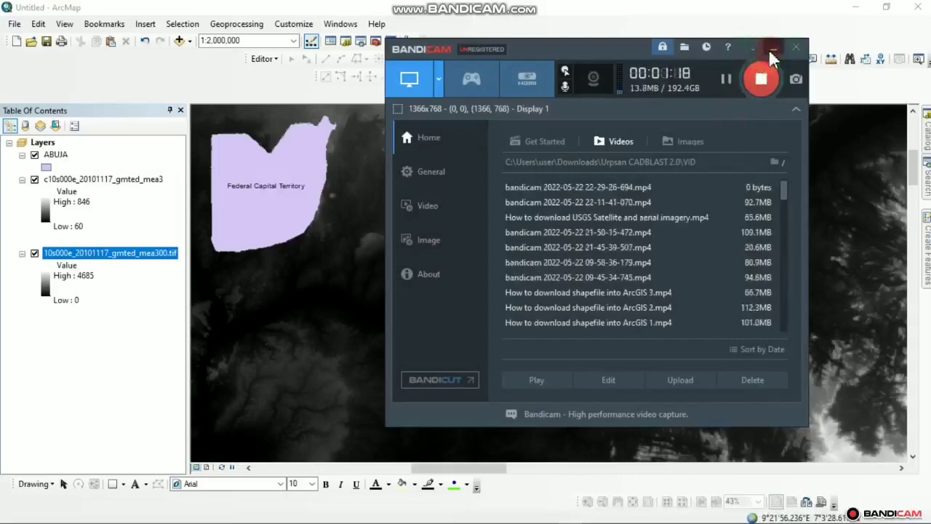
click(755, 50)
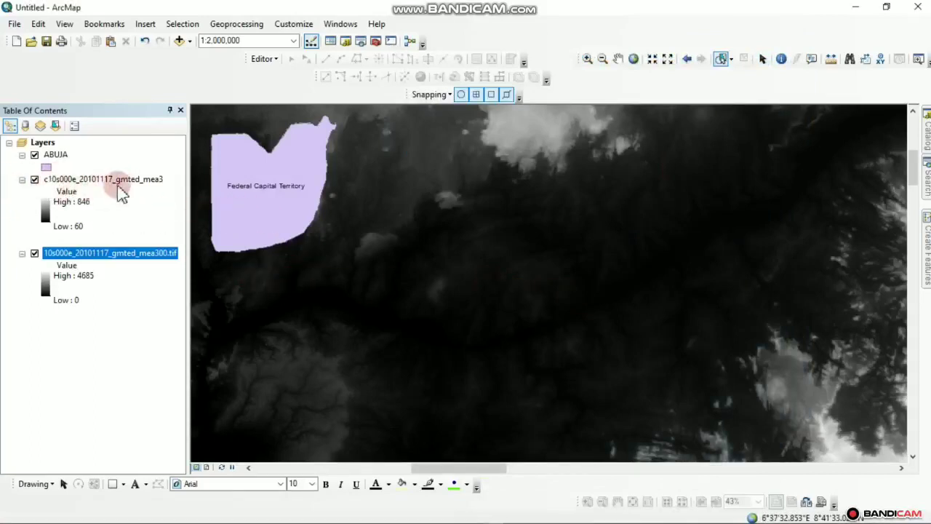
Hide the original elevation raster and the ABUJA polygon layer to inspect the clipped raster on its own
click(34, 253)
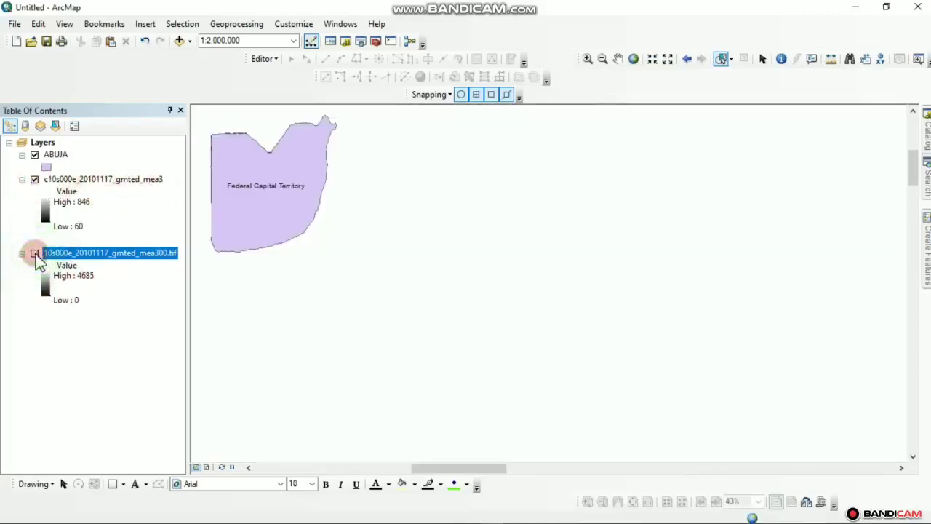
click(34, 155)
drag(378, 183, 492, 239)
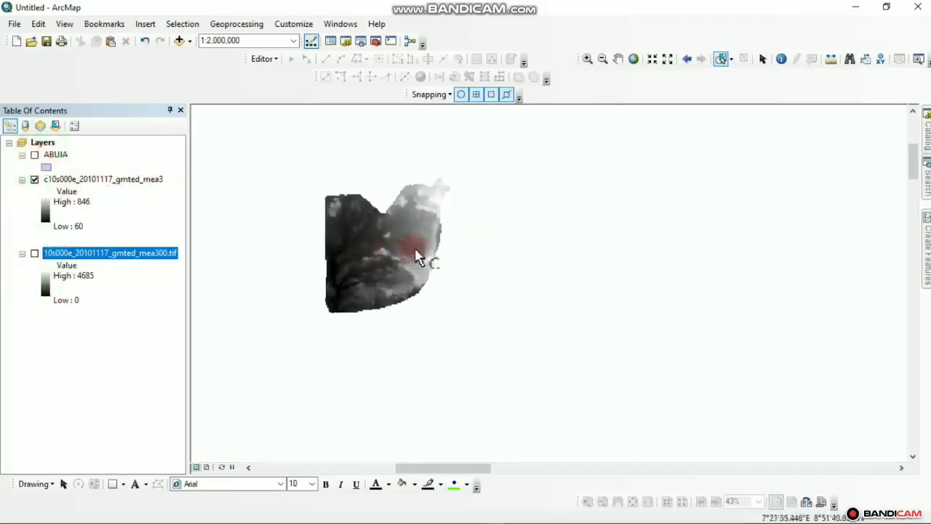
scroll(405, 225, up, 2)
scroll(405, 222, up, 2)
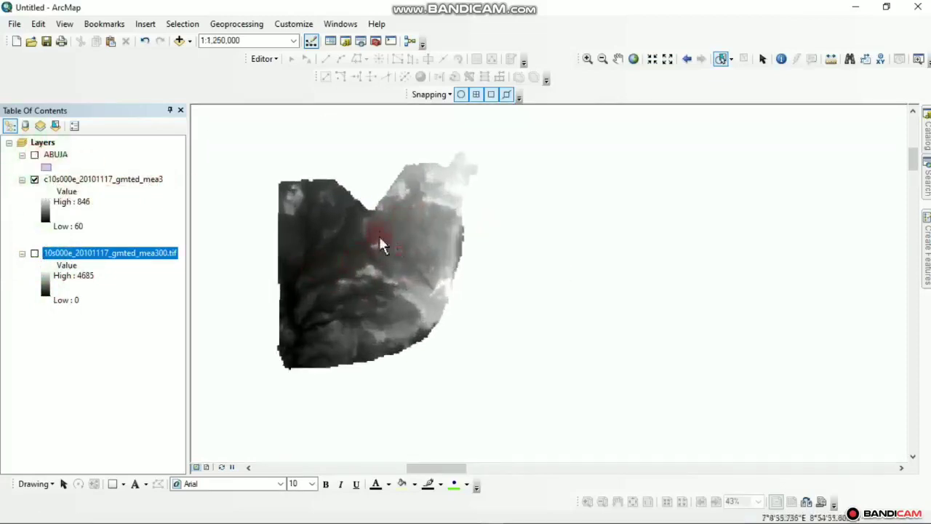
drag(368, 233, 488, 172)
Remove the original 10s000e_20101117_gmted_mea300.tif raster layer from the map
right_click(69, 255)
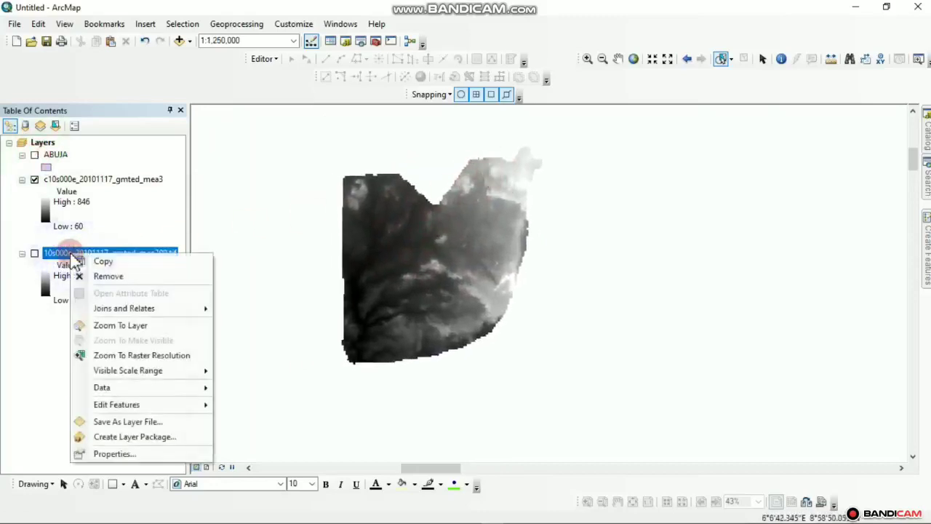
click(120, 275)
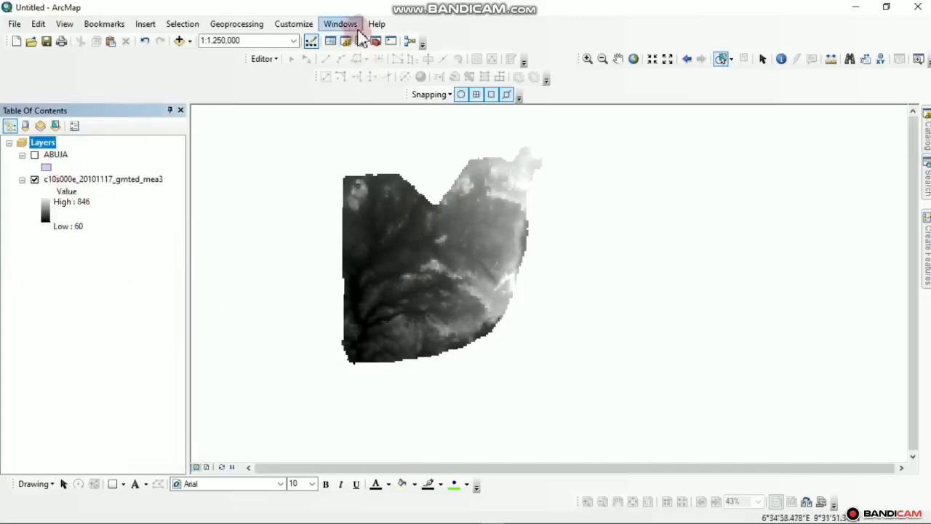
Search the local tools for CONTOUR
click(927, 187)
click(341, 23)
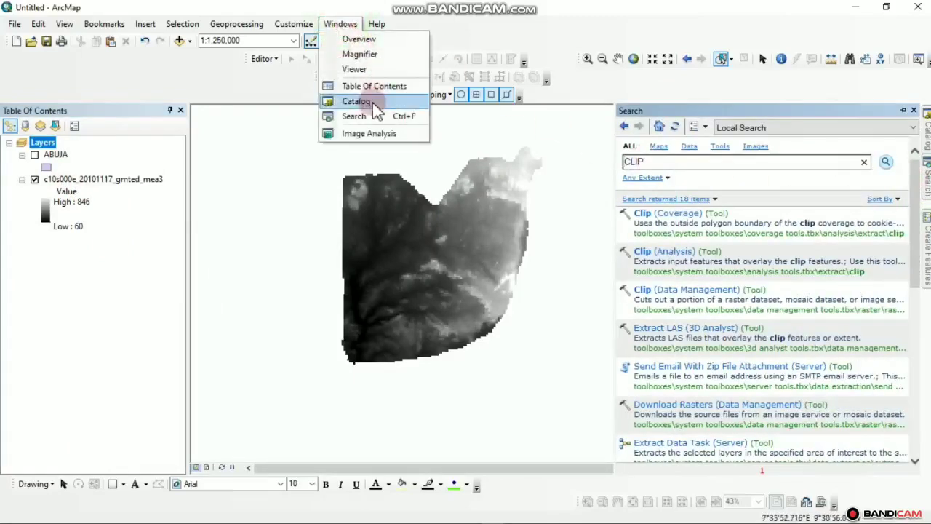
click(677, 162)
click(499, 157)
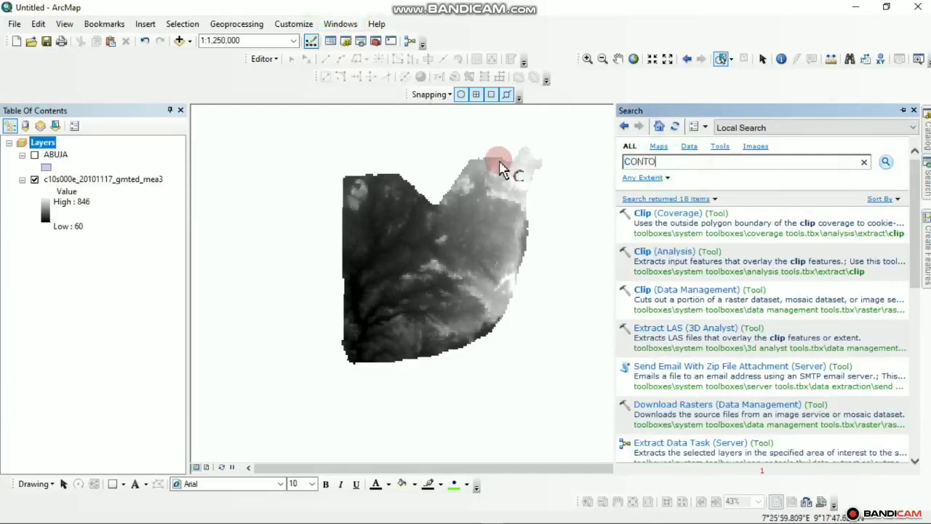
text(CONTOUR)
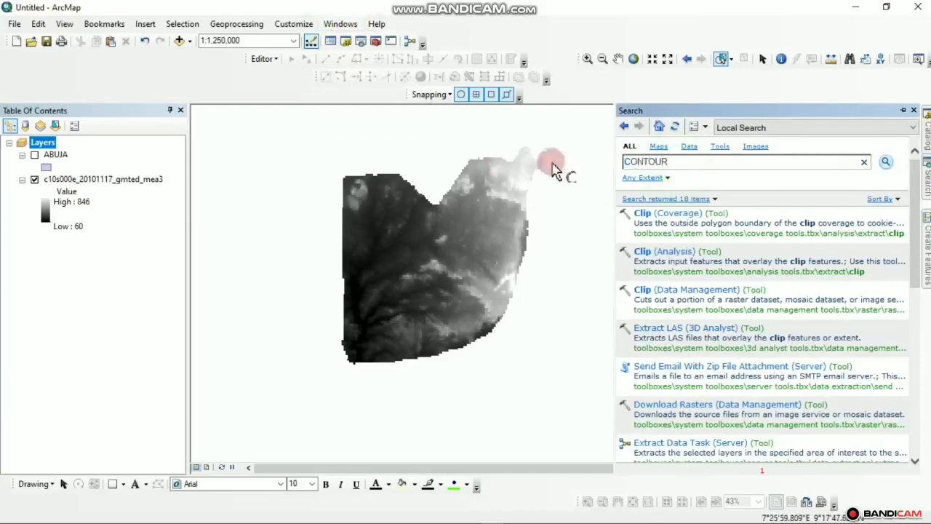
click(886, 161)
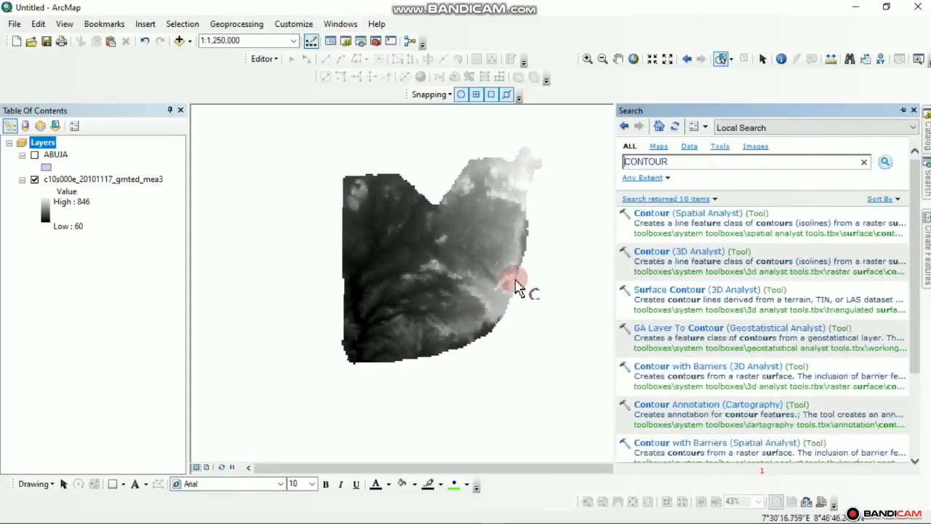
Open the Contour (Spatial Analyst) tool from the search results
click(640, 231)
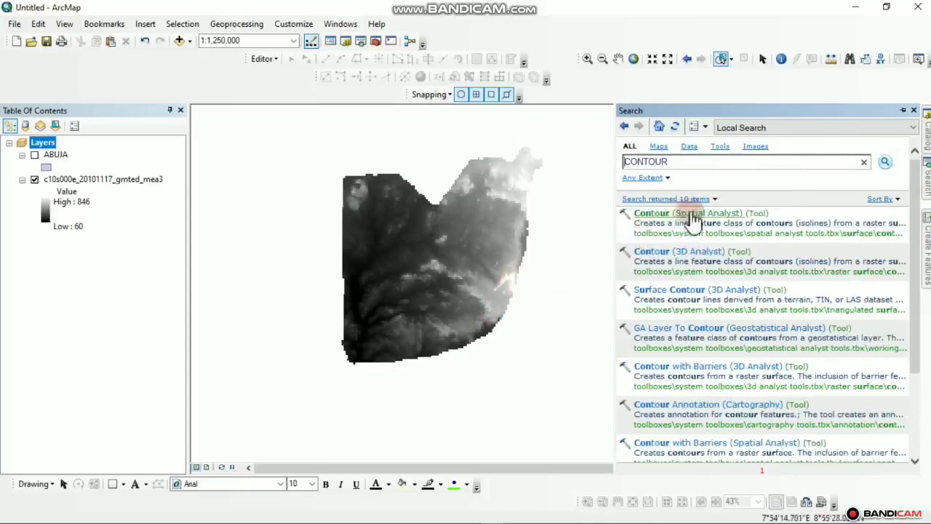
click(657, 270)
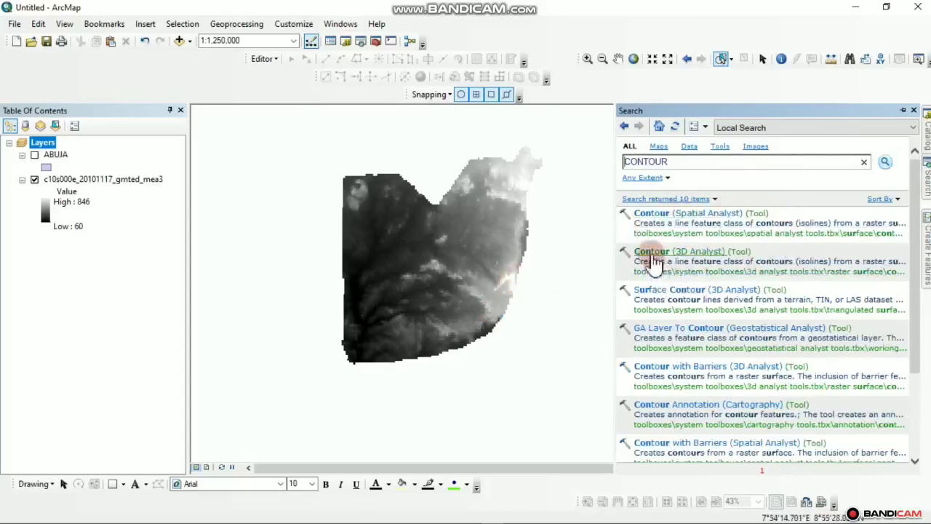
click(642, 229)
click(649, 218)
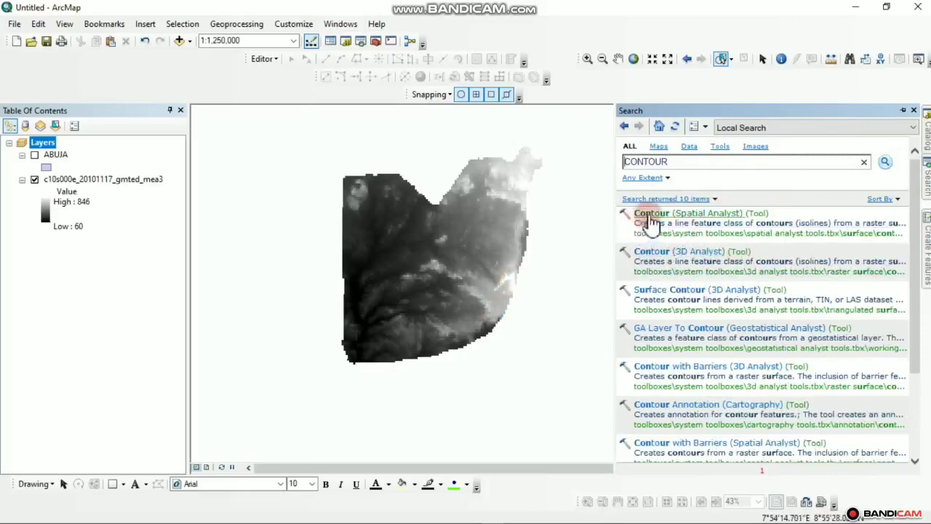
click(663, 217)
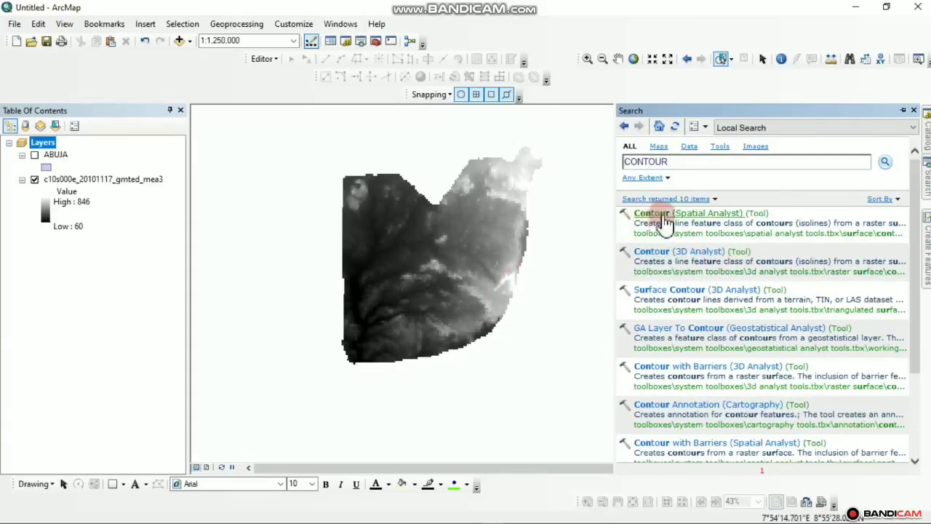
click(662, 213)
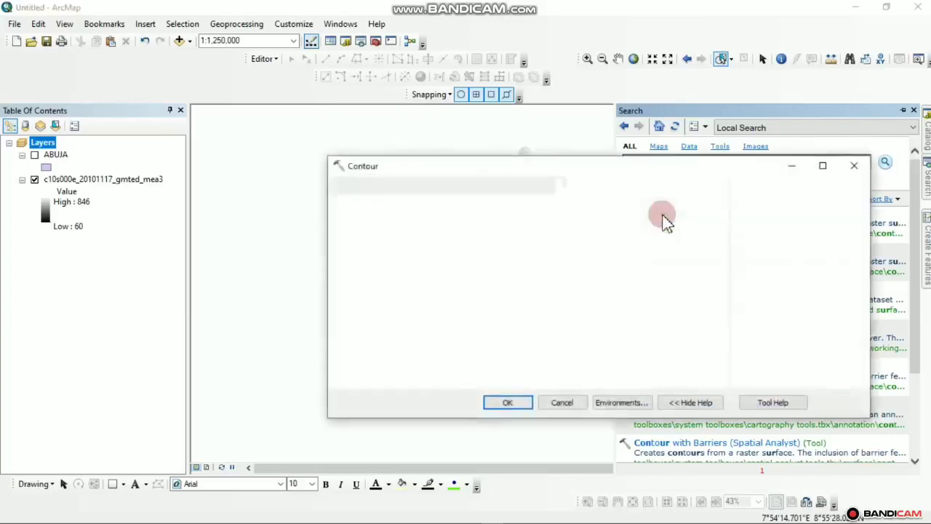
Set the clipped raster c10s000e_20101117_gmted_mea3 as the Contour tool's input raster
drag(584, 167, 431, 250)
click(196, 289)
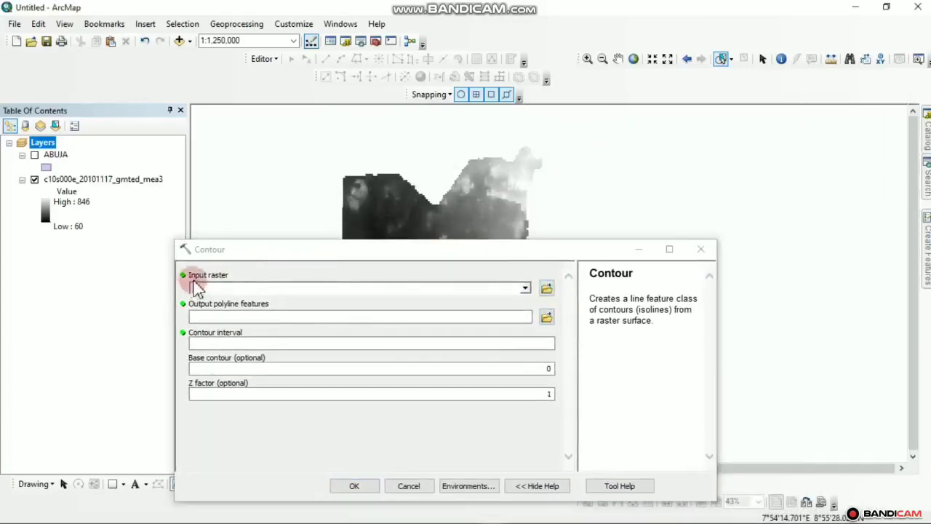
click(62, 179)
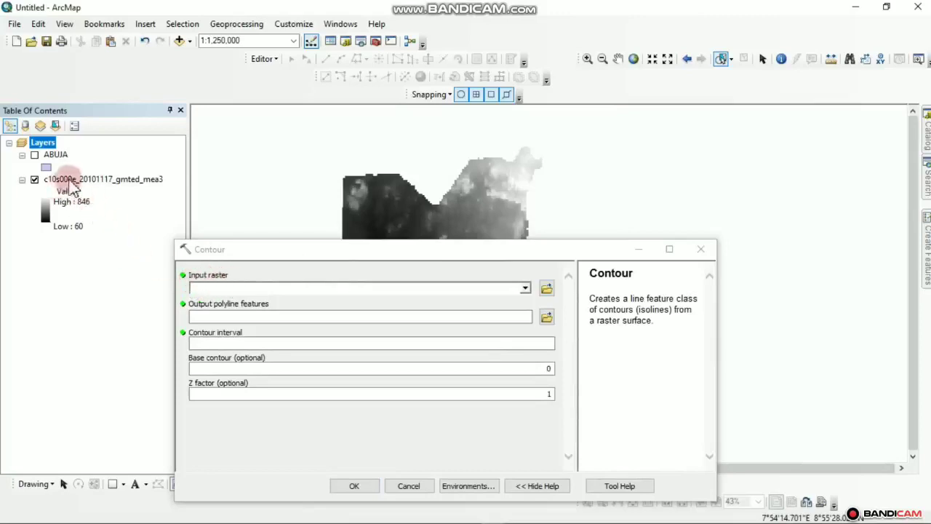
drag(73, 186, 353, 313)
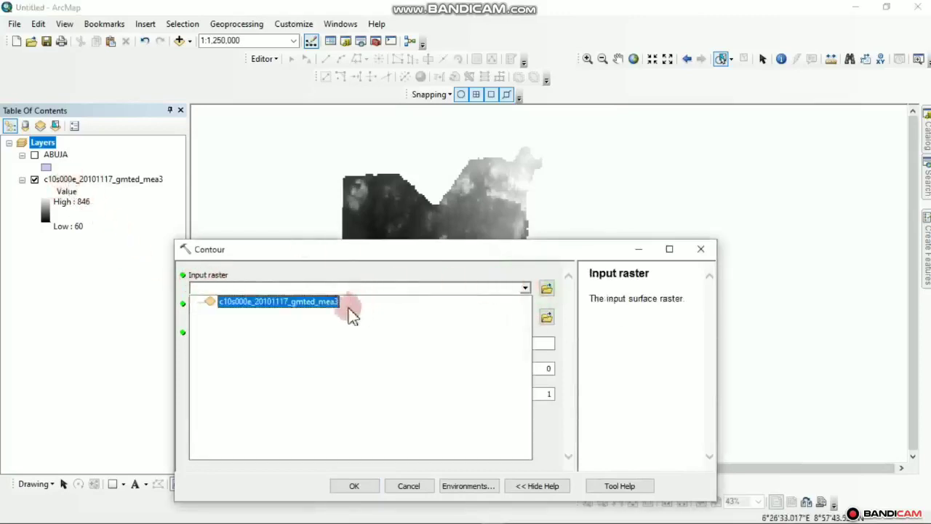
click(311, 301)
Set the contour interval to 2
click(224, 313)
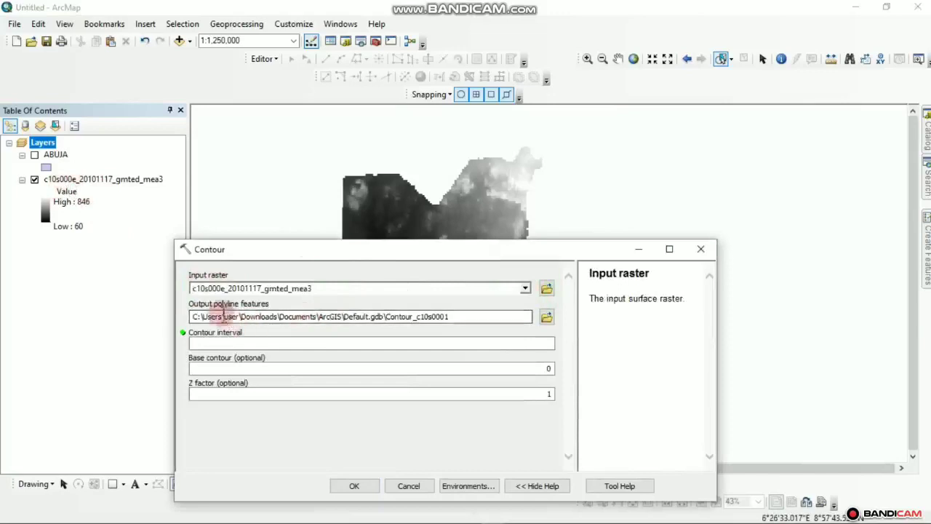
click(205, 343)
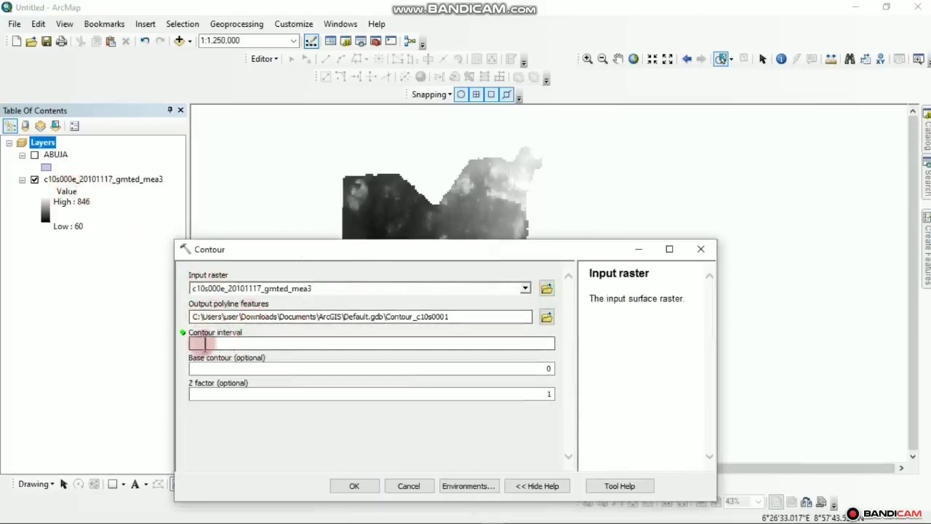
click(269, 343)
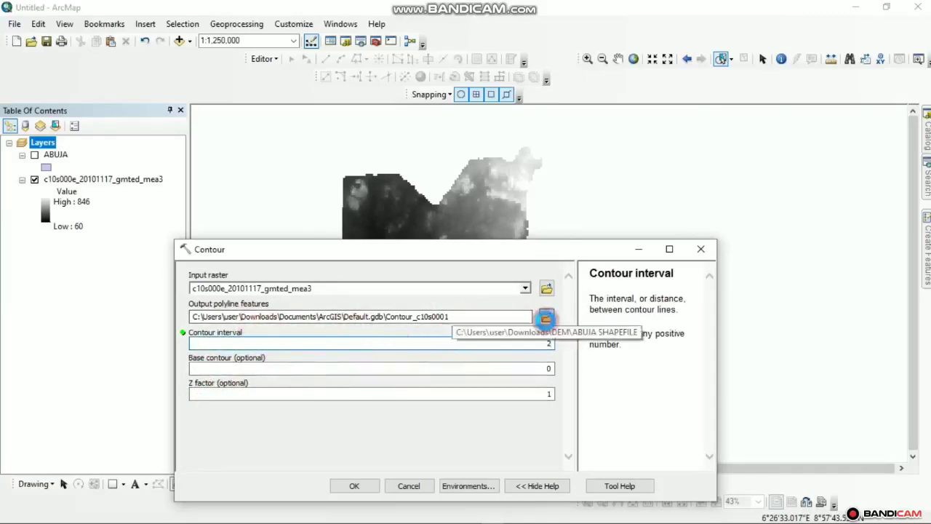
Save the output polyline features as ABUJA CONTOUR in the ABUJA SHAPEFILE folder and run the Contour tool
click(547, 321)
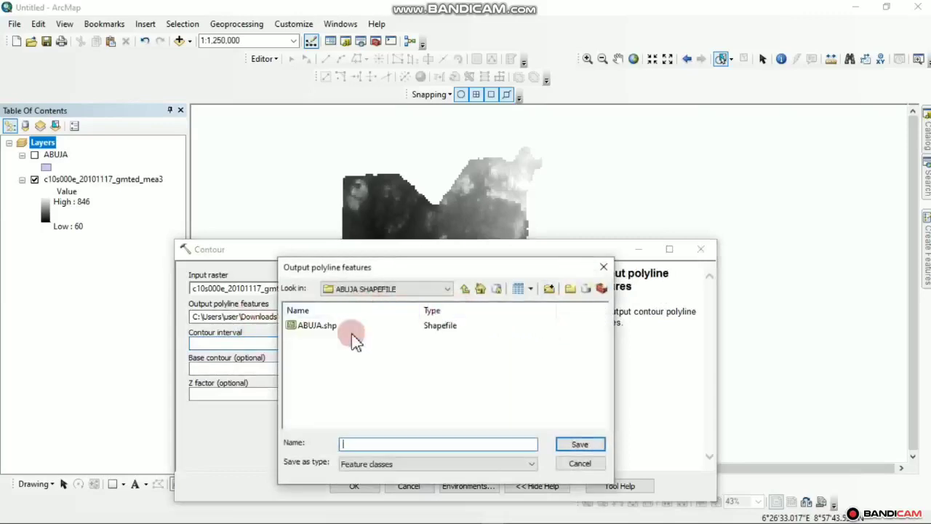
click(363, 442)
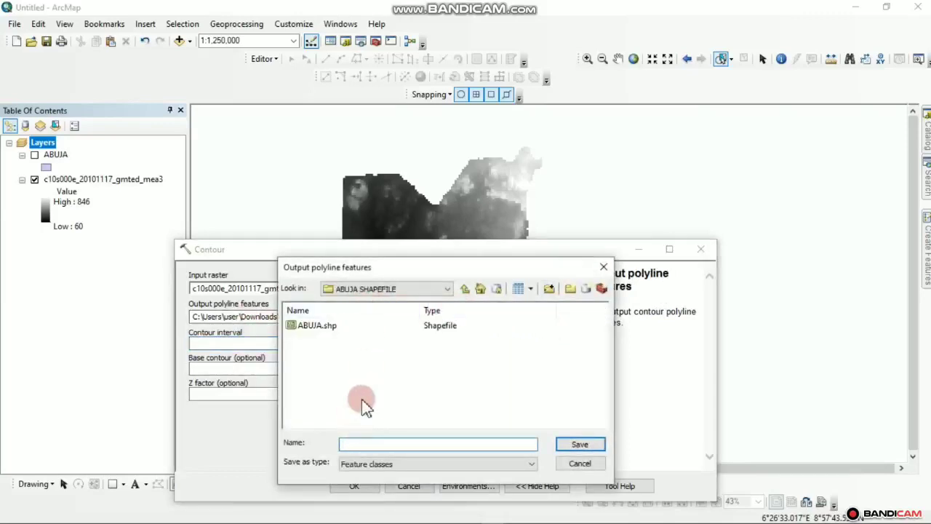
text(ABUJA CONT)
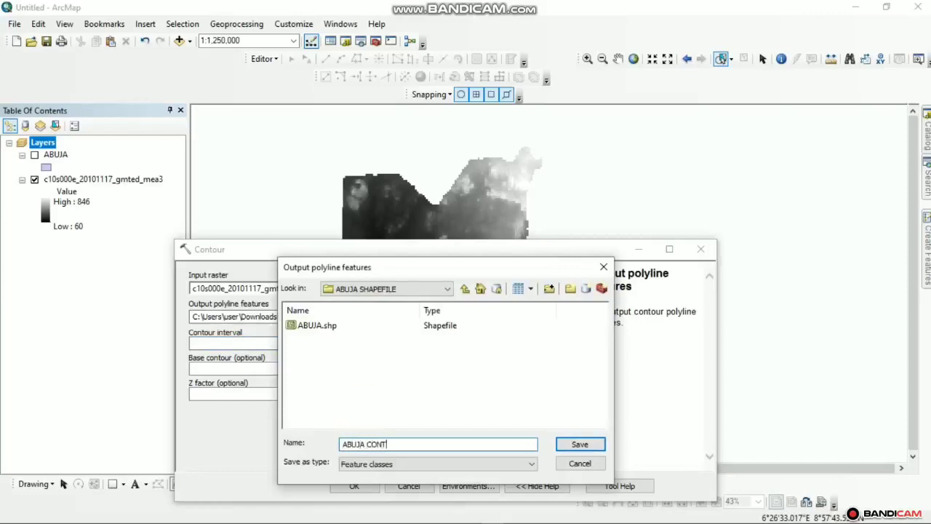
text(OUR)
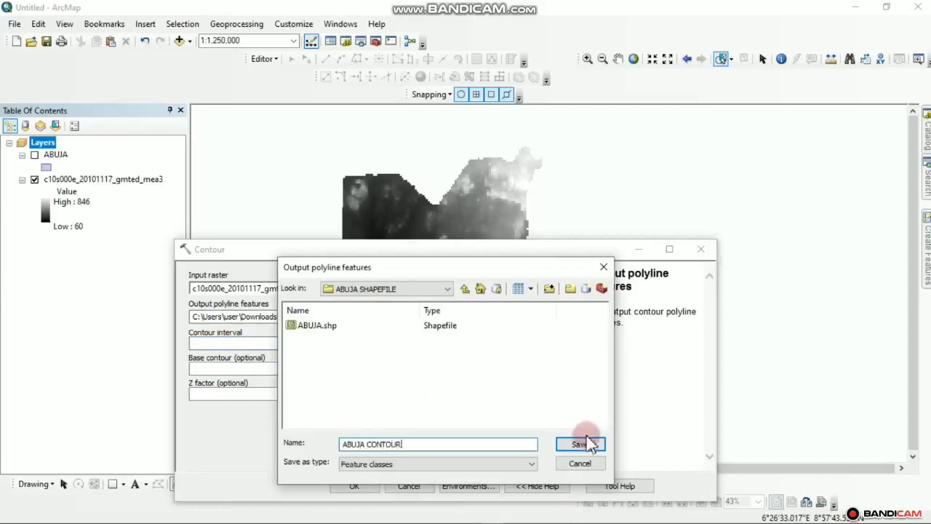
click(582, 444)
click(354, 486)
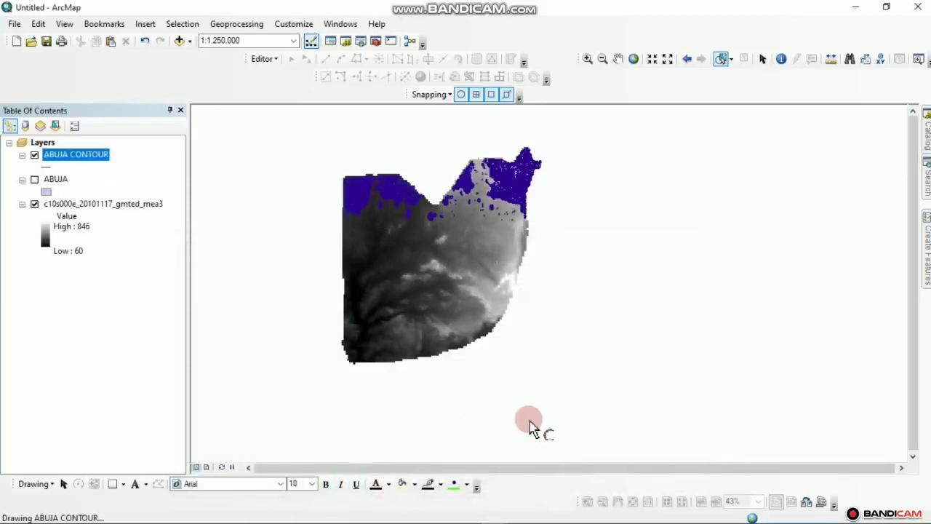
Hide the clipped elevation raster and inspect the ABUJA CONTOUR lines up close
scroll(391, 256, down, 1)
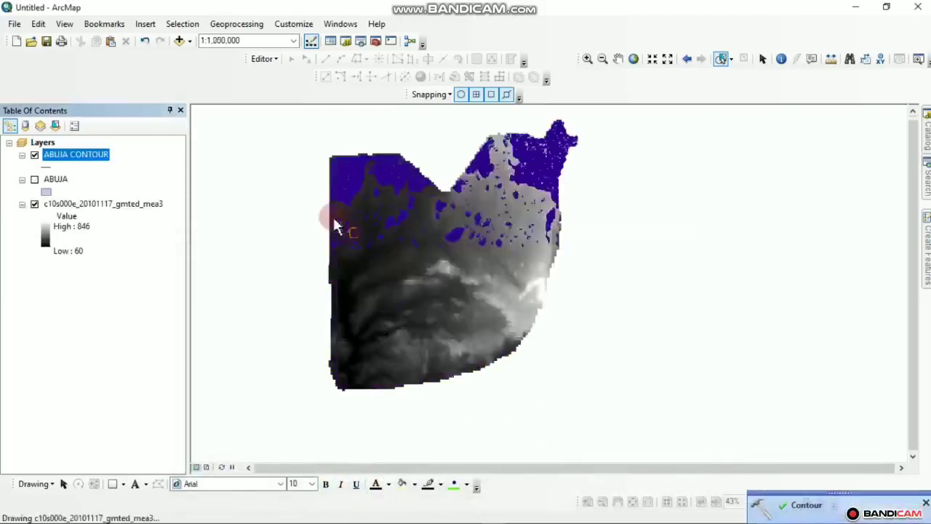
click(34, 205)
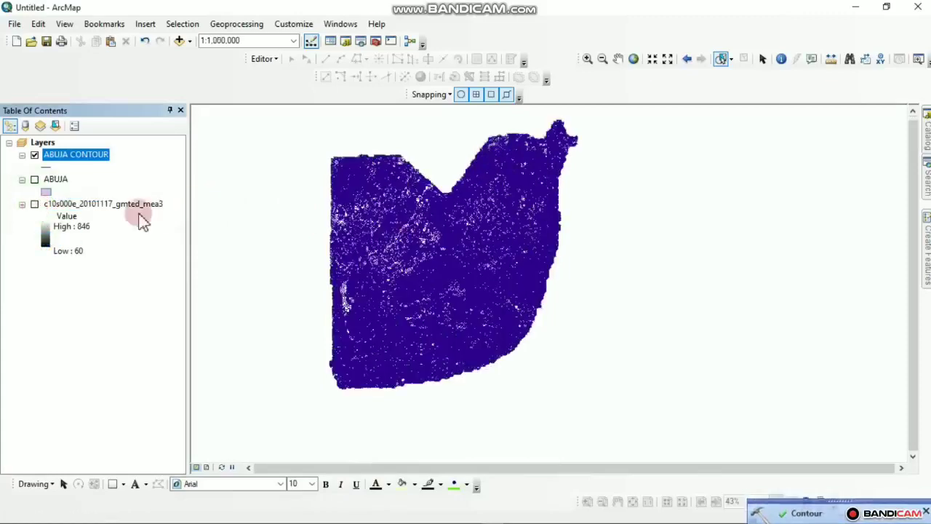
scroll(426, 240, down, 5)
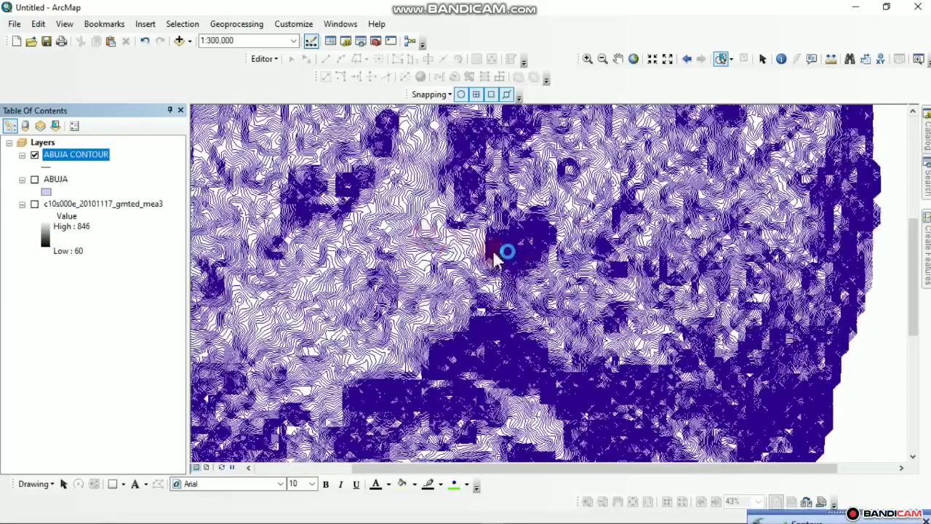
scroll(494, 251, down, 1)
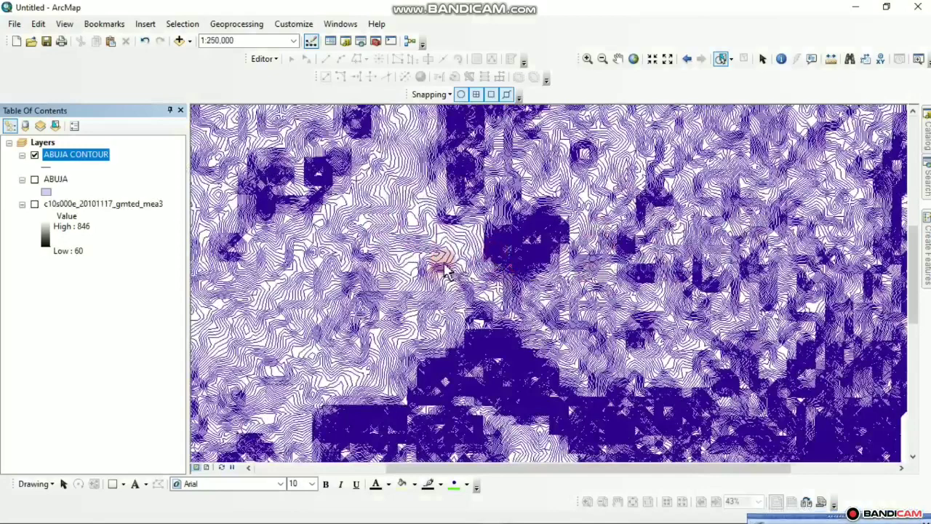
scroll(446, 269, down, 1)
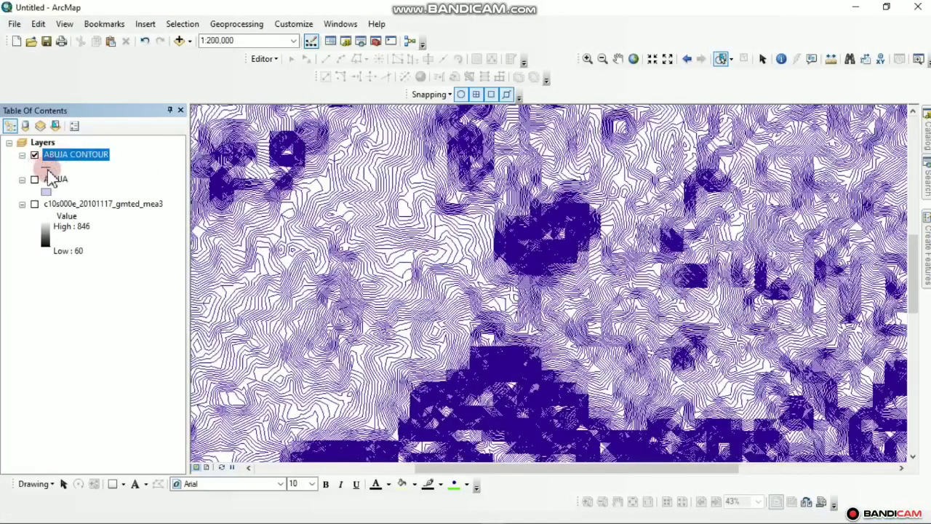
Change the line color of the ABUJA CONTOUR layer to orange
click(47, 169)
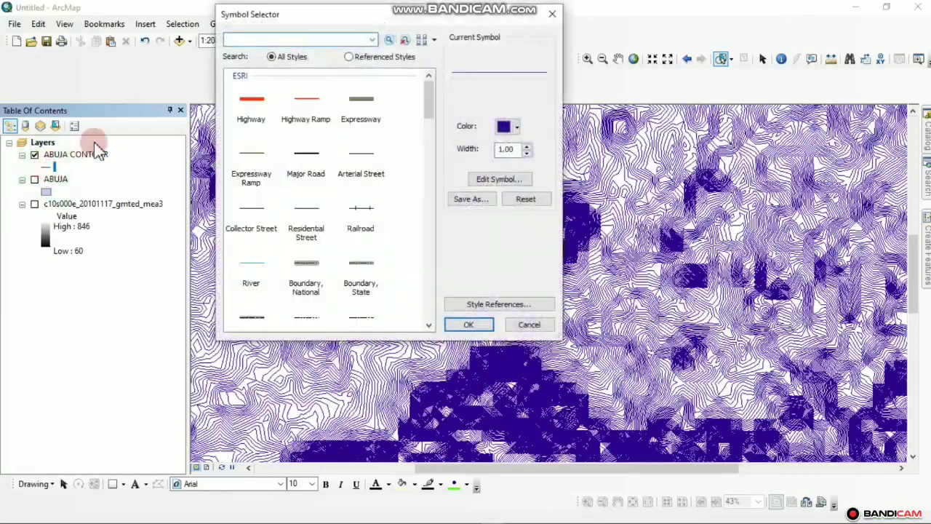
click(516, 126)
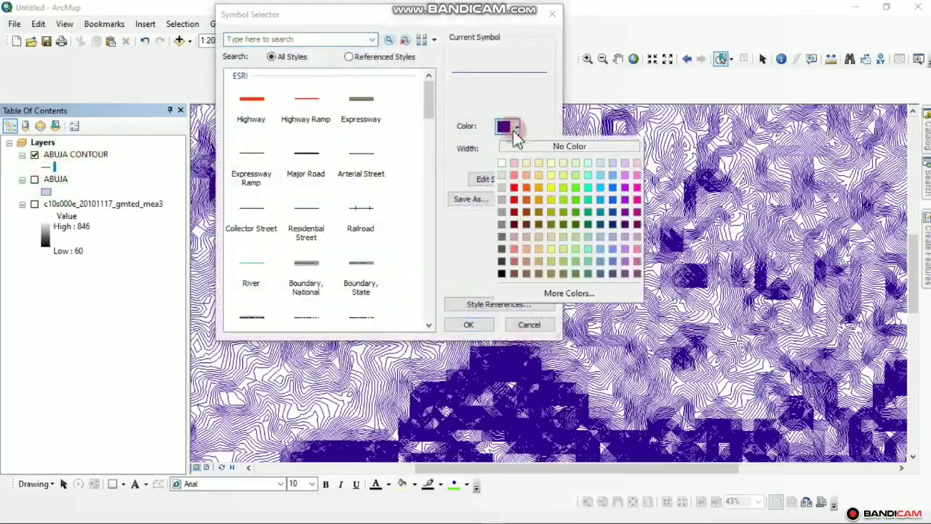
click(532, 203)
click(470, 326)
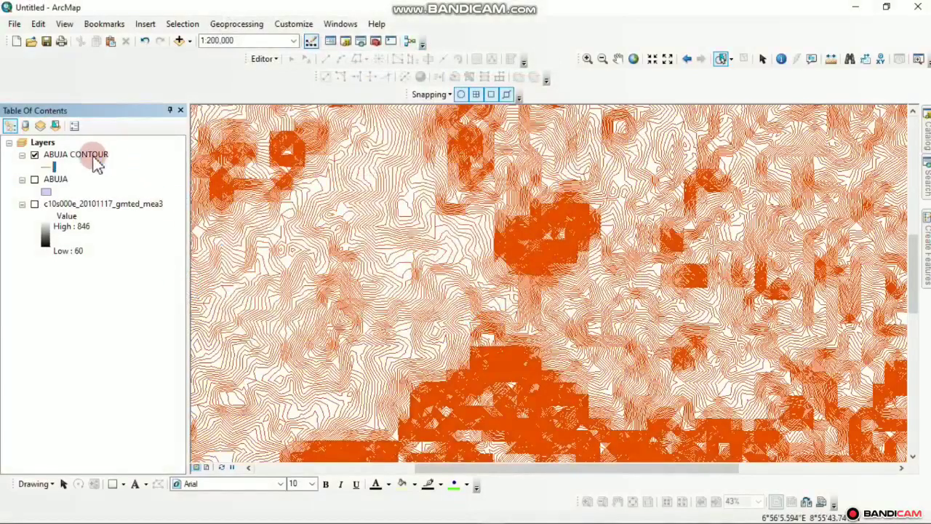
Turn on feature labels for the ABUJA CONTOUR layer and inspect them along the contour lines
right_click(98, 161)
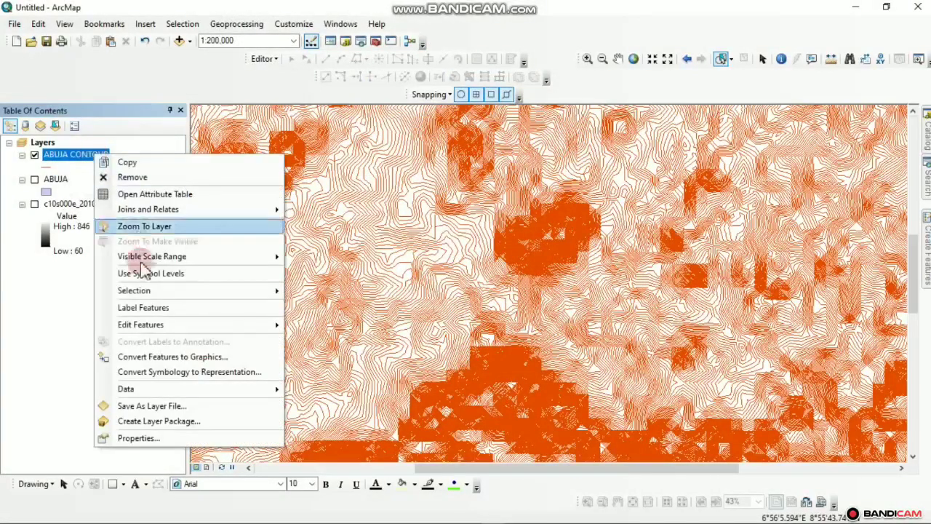
click(143, 308)
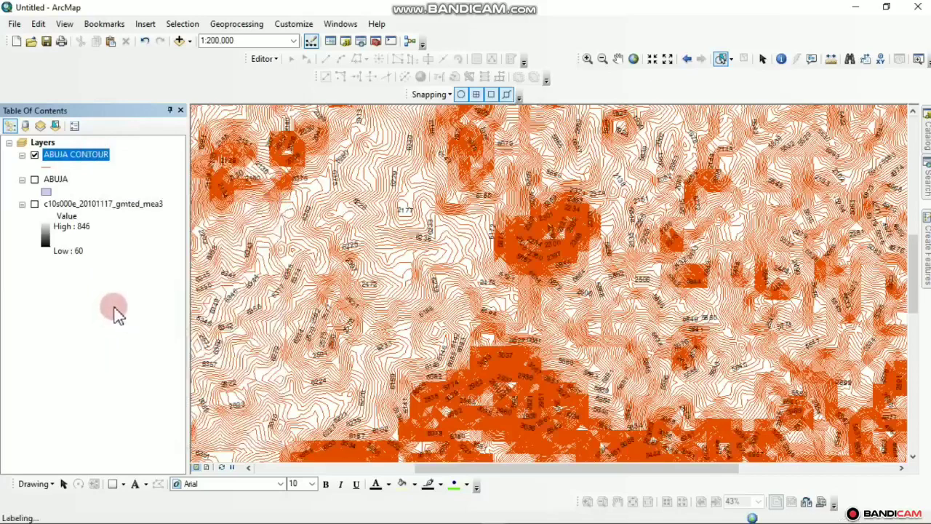
scroll(295, 262, up, 2)
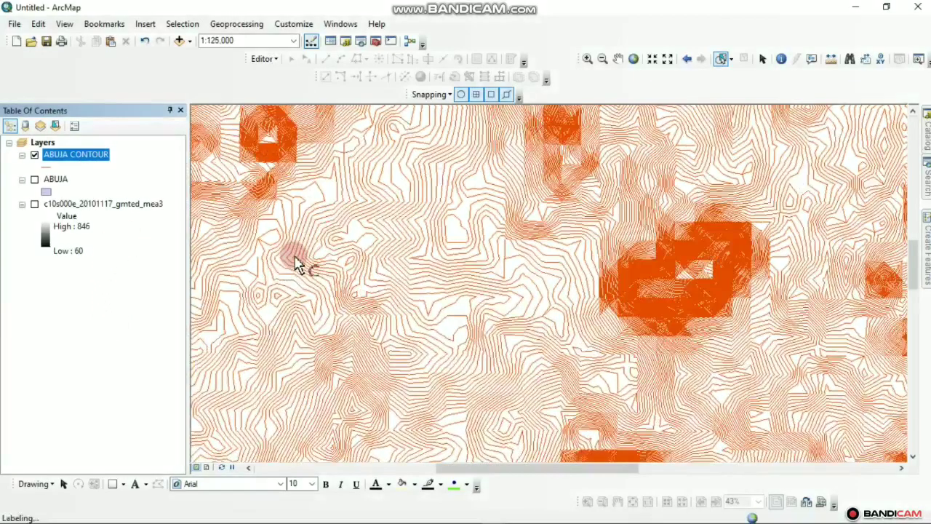
scroll(297, 250, up, 1)
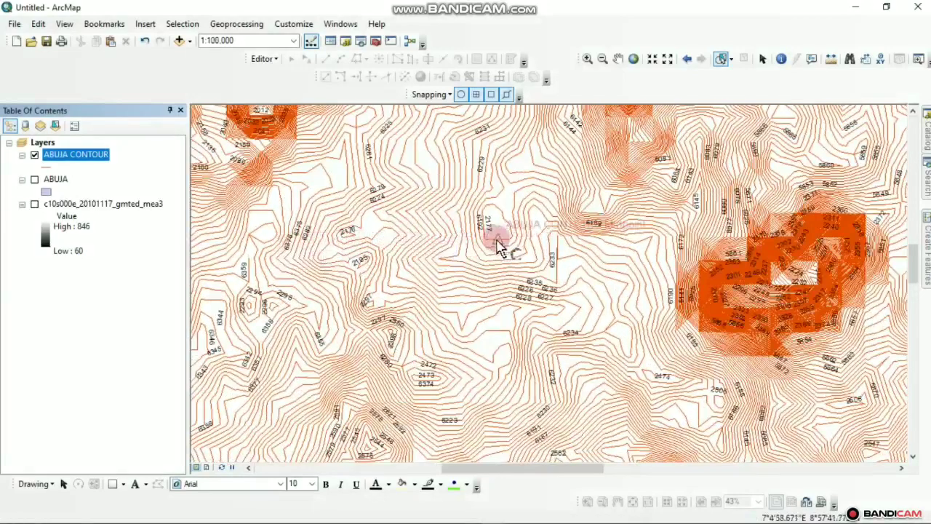
click(102, 163)
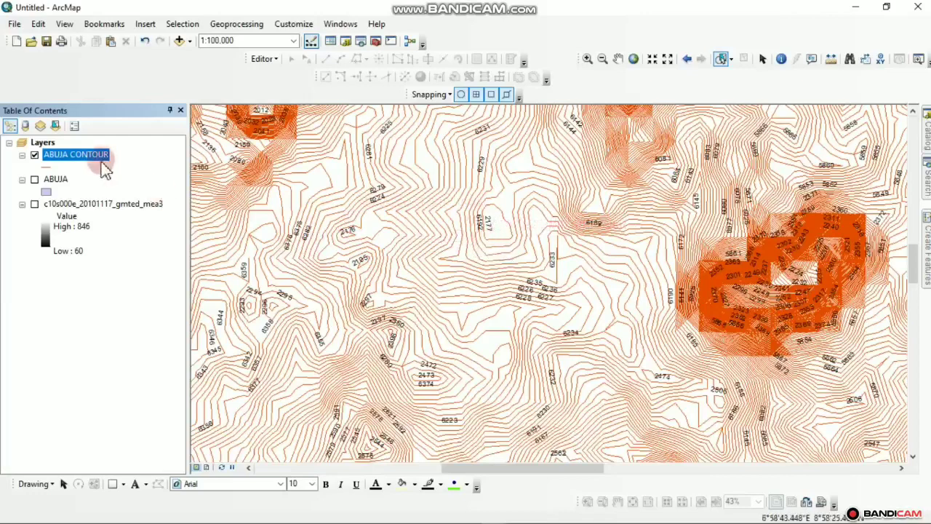
Examine the CONTOUR elevation values in the attribute table of the ABUJA CONTOUR layer, then close the table
right_click(103, 161)
click(141, 197)
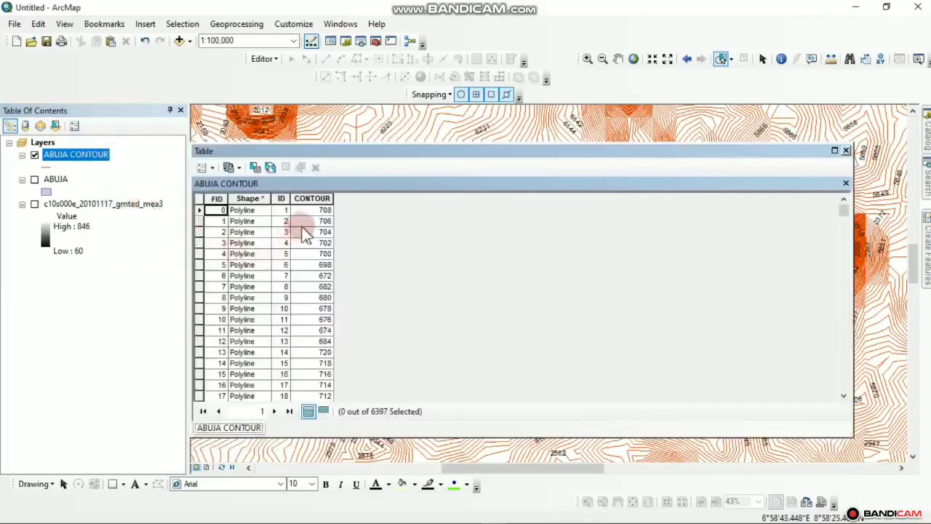
scroll(324, 261, down, 20)
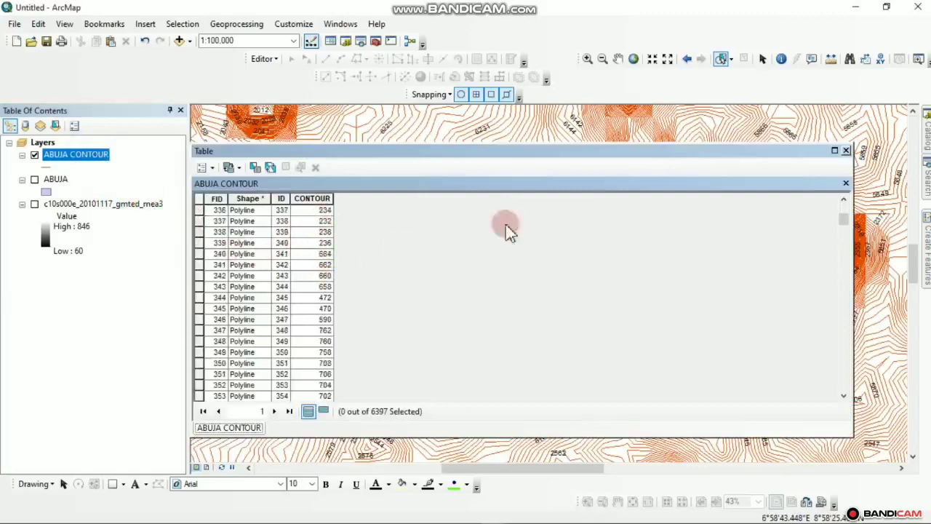
click(847, 151)
Switch the map to layout view and apply the ISO A3 Landscape page template
scroll(661, 258, up, 5)
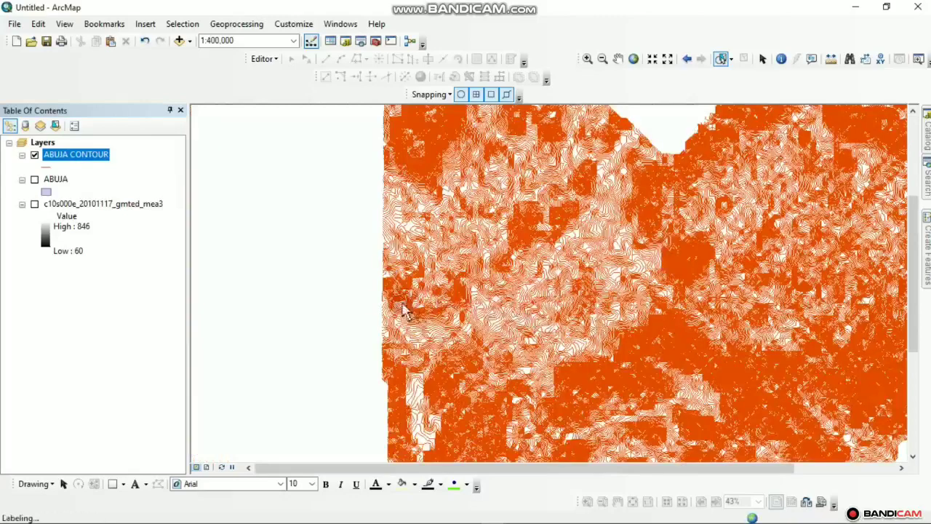
click(310, 311)
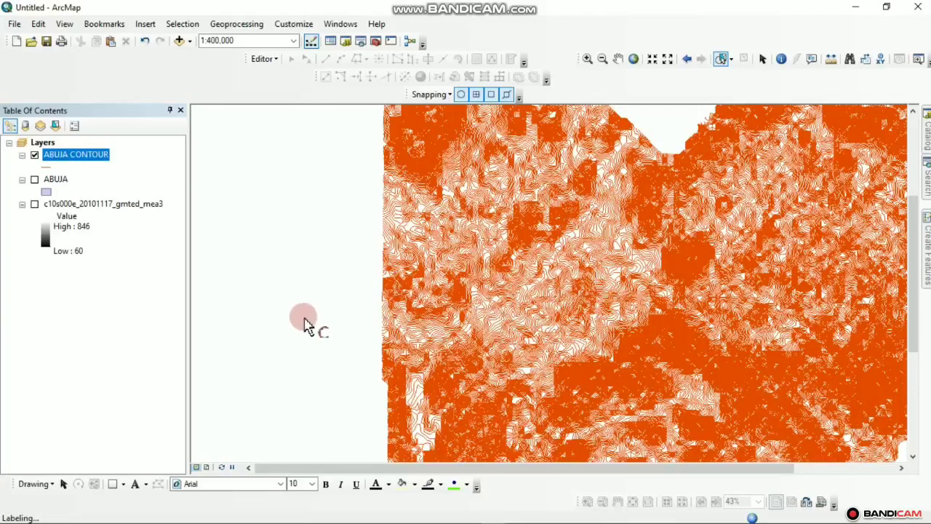
click(529, 321)
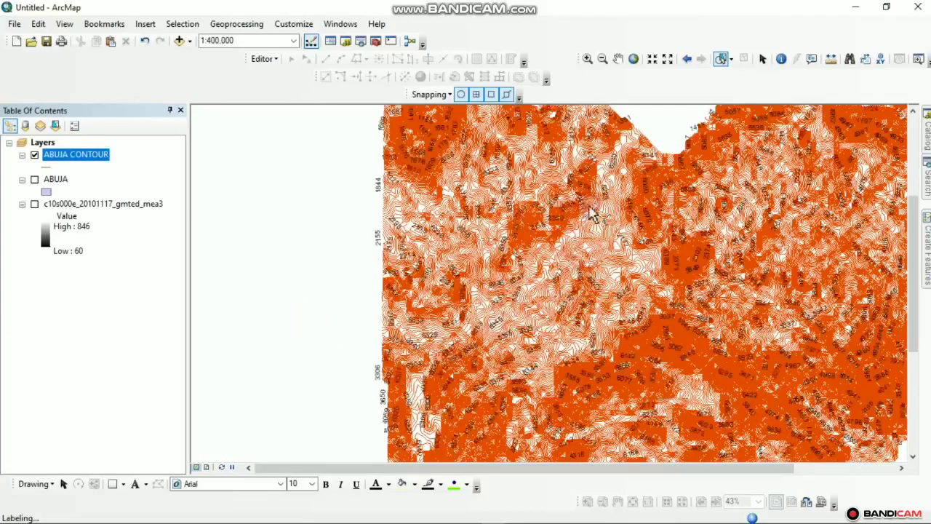
click(764, 60)
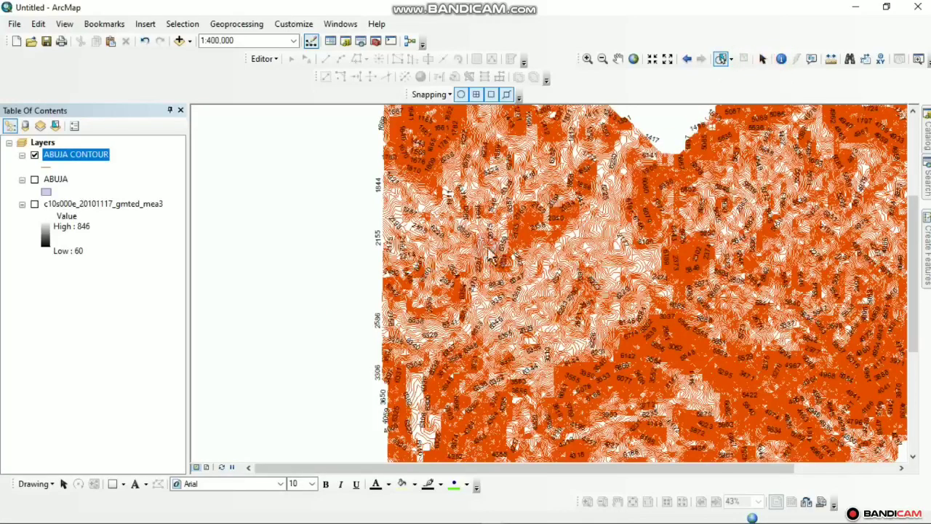
drag(369, 241, 263, 240)
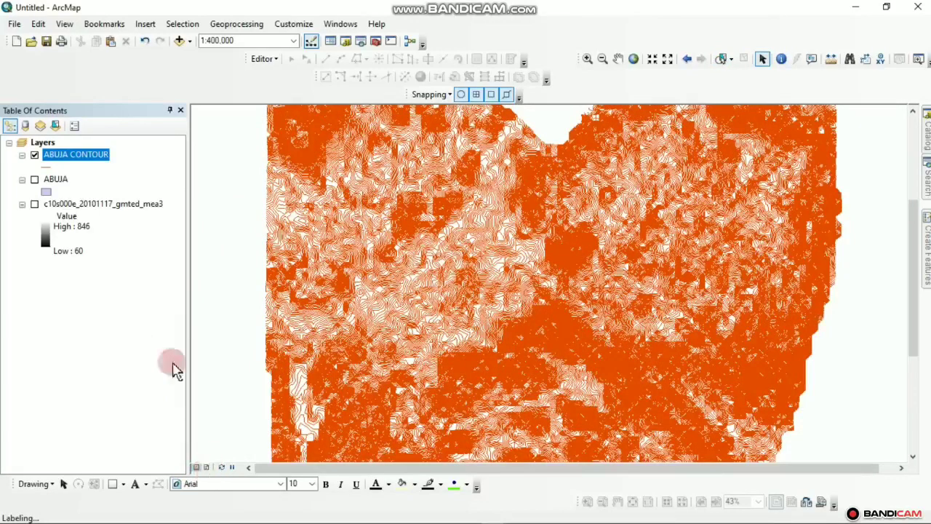
click(65, 24)
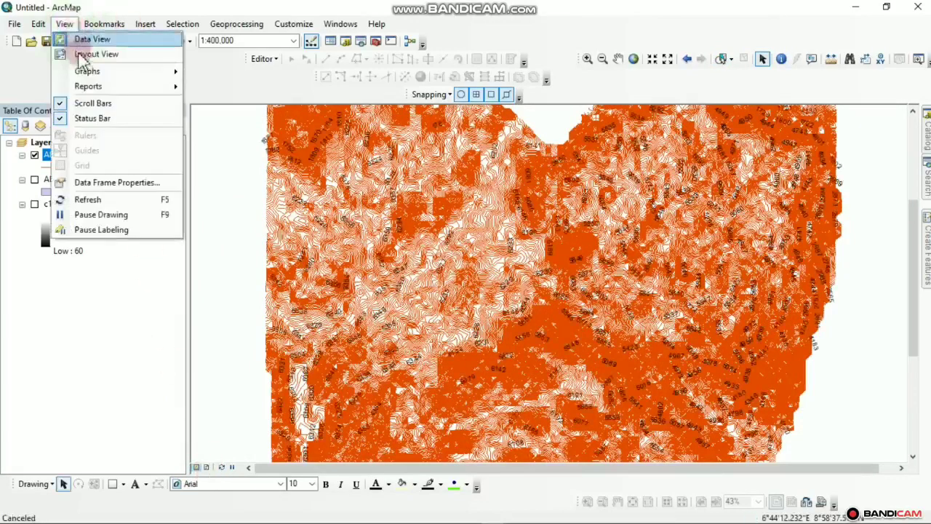
click(83, 54)
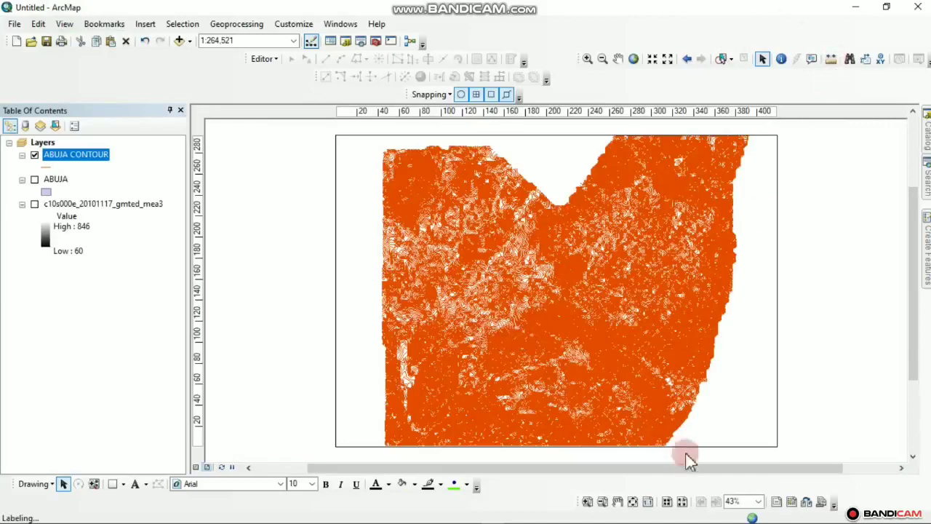
click(808, 502)
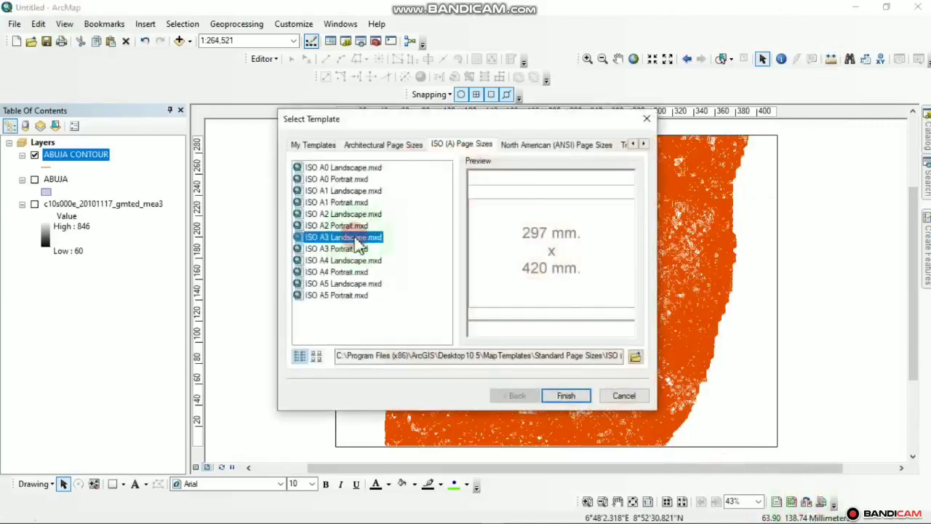
click(569, 397)
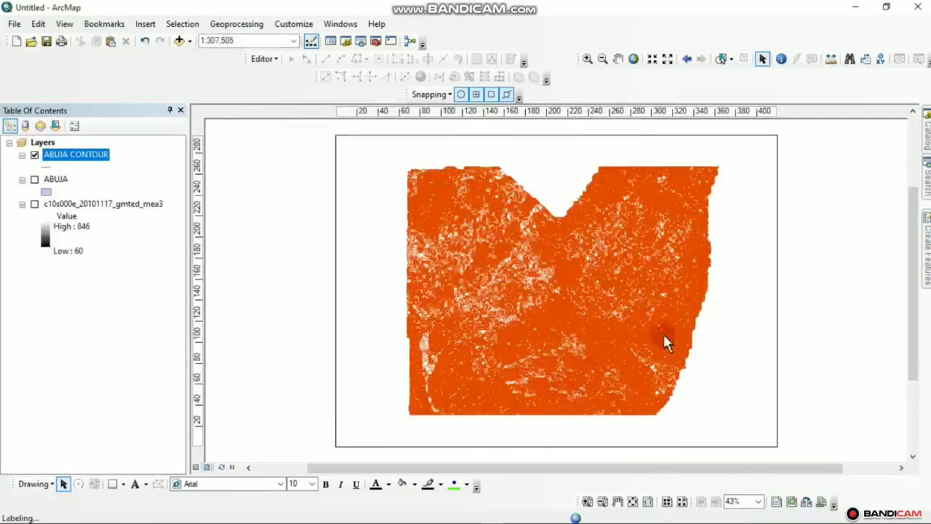
Shrink the map's data frame on the layout page from its lower-right corner and reposition the page in view
click(745, 368)
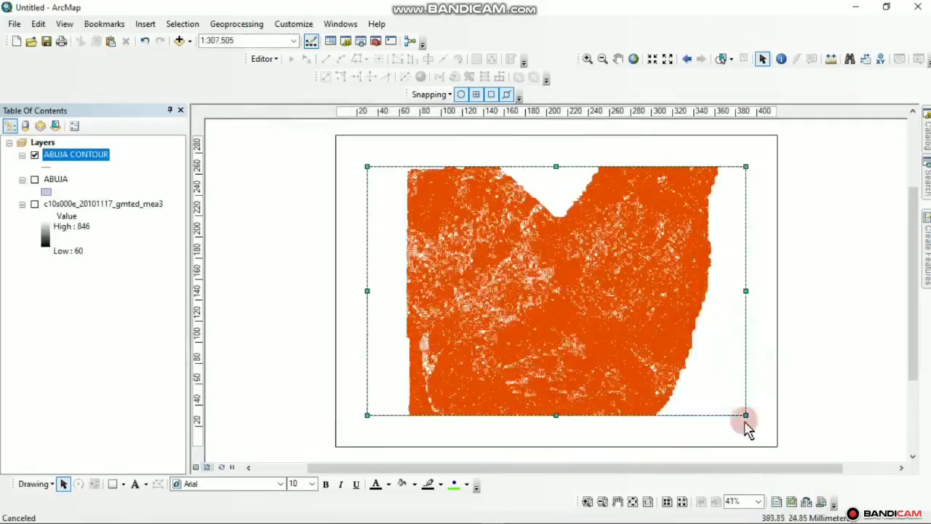
drag(743, 412, 542, 310)
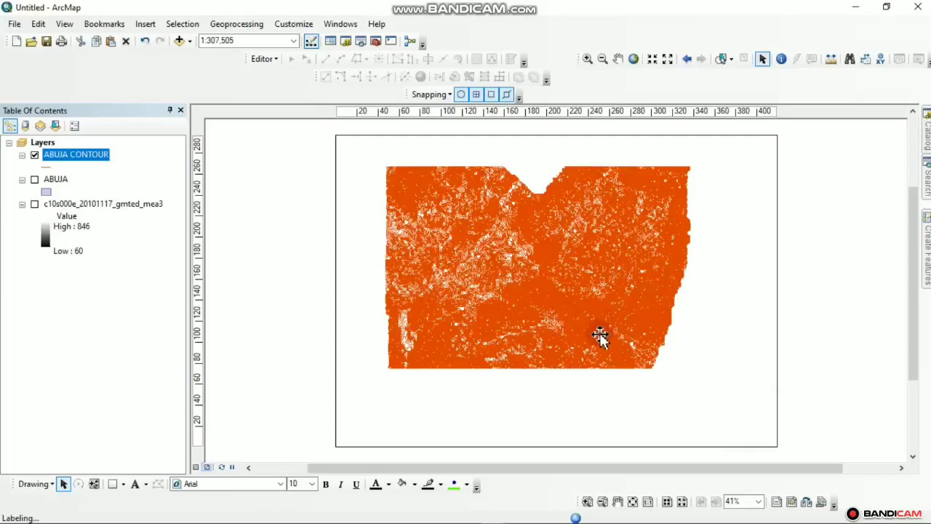
click(678, 366)
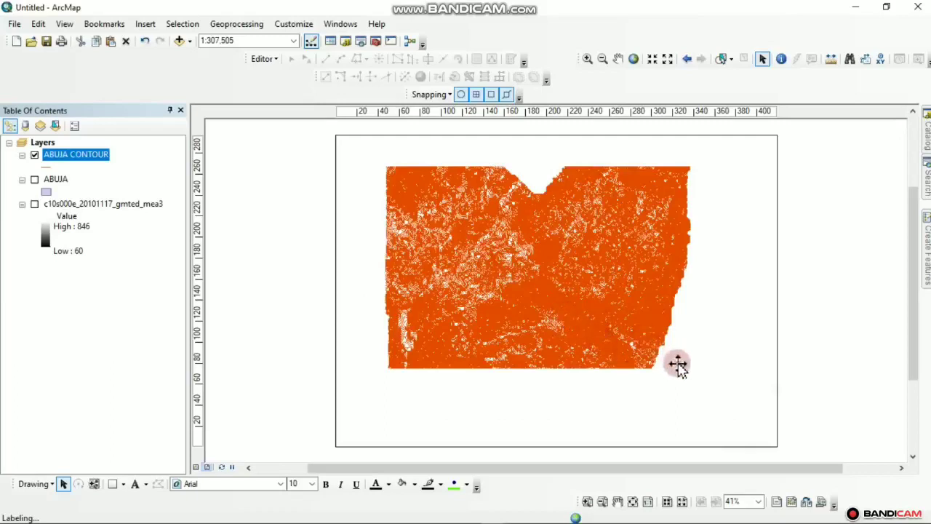
drag(686, 373, 633, 373)
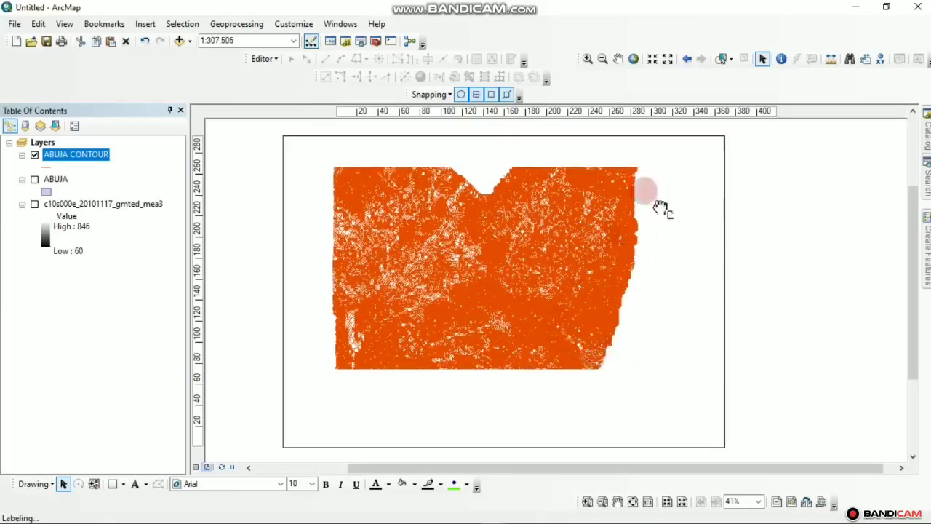
click(757, 60)
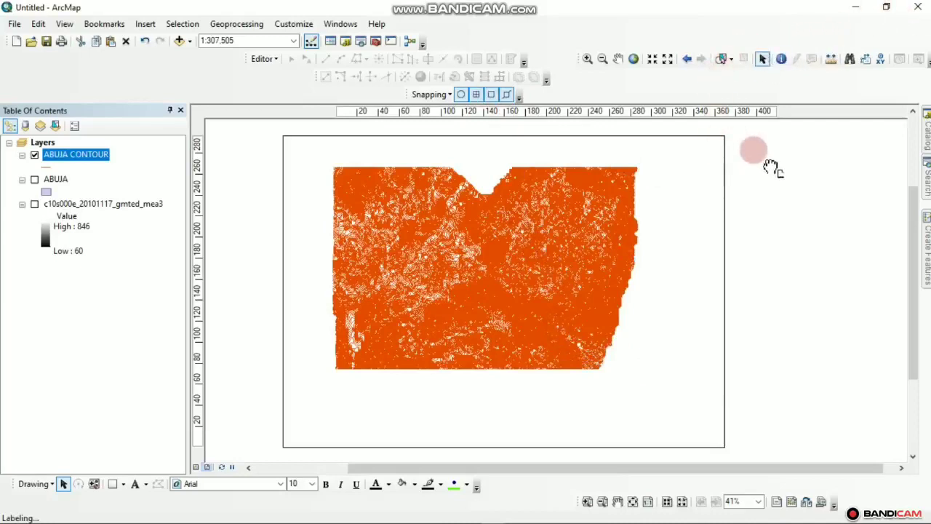
drag(772, 167, 810, 246)
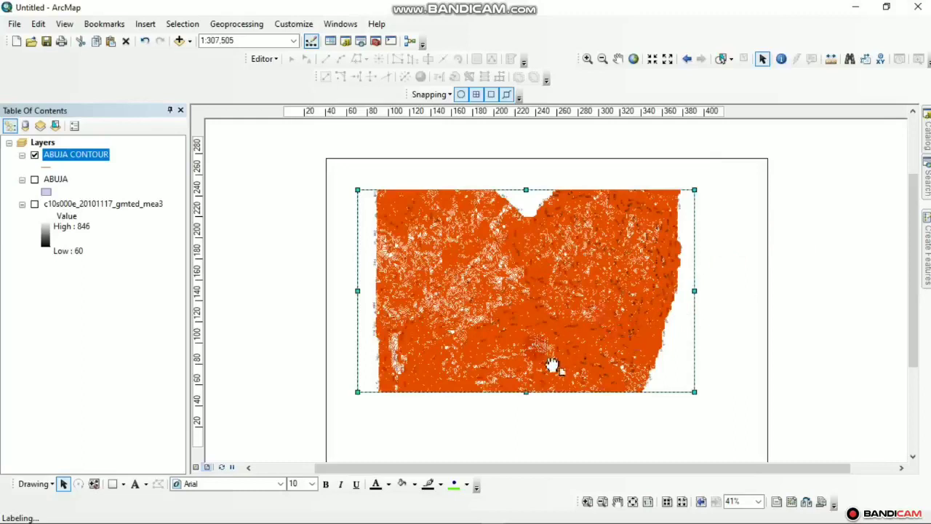
mouse_move(553, 369)
mouse_down()
mouse_move(538, 281)
mouse_move(536, 317)
mouse_up()
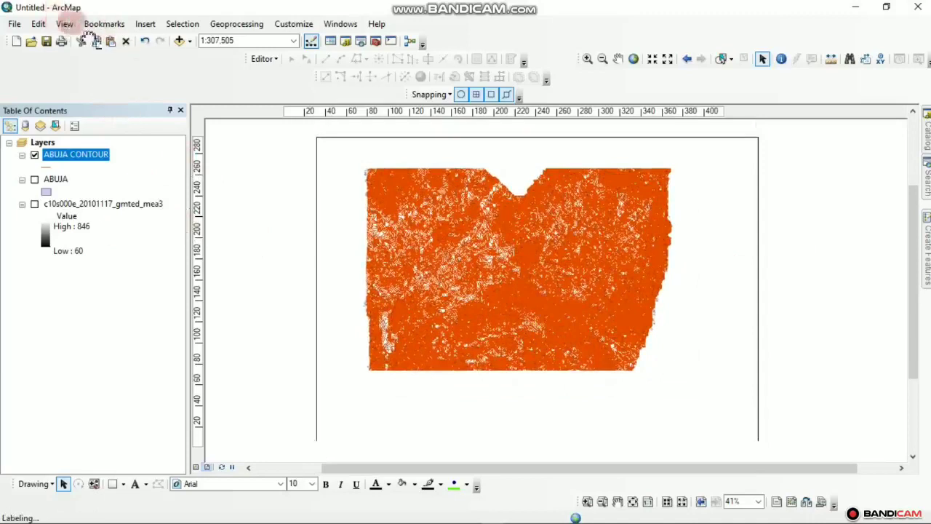
click(763, 59)
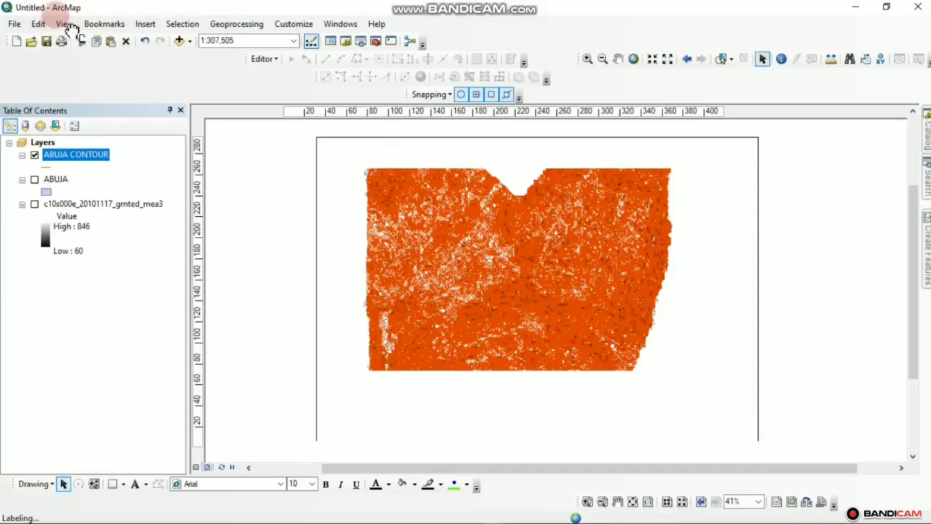
Return to data view and hide the ABUJA CONTOUR layer
click(67, 25)
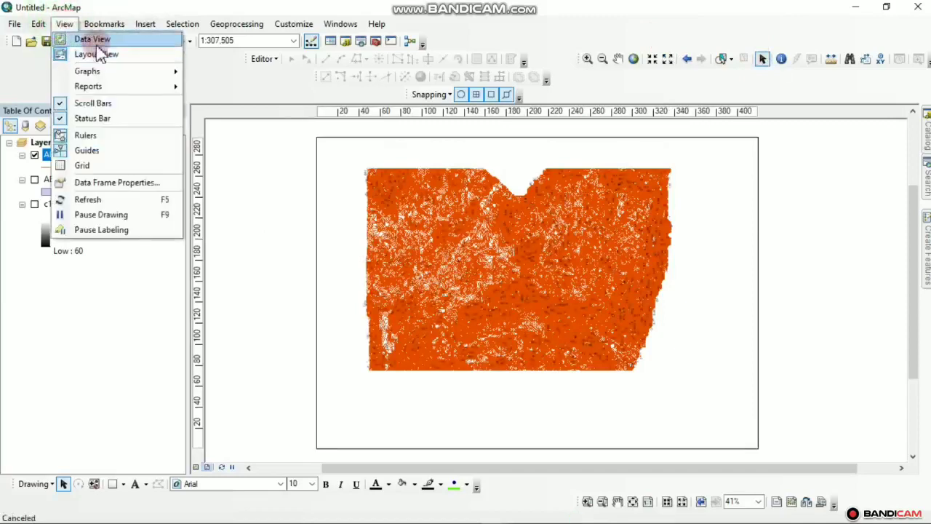
click(98, 41)
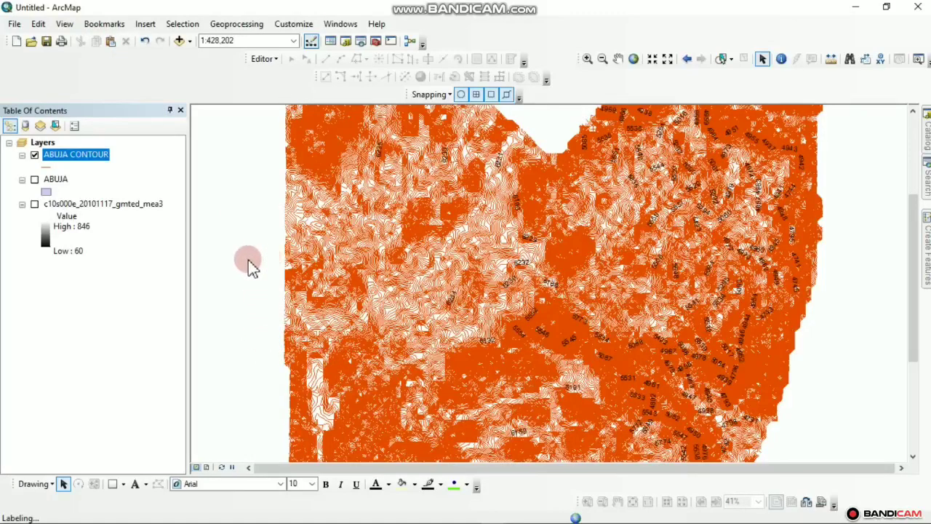
scroll(266, 266, up, 1)
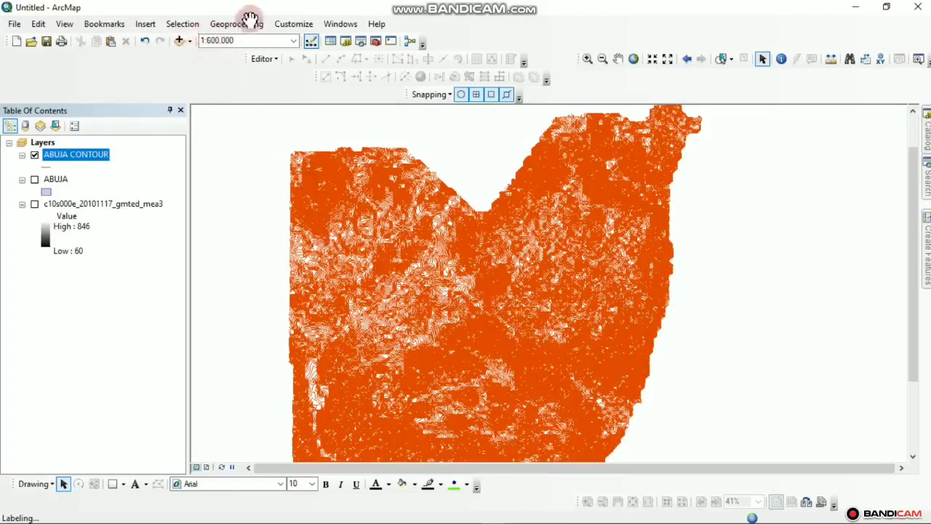
click(34, 155)
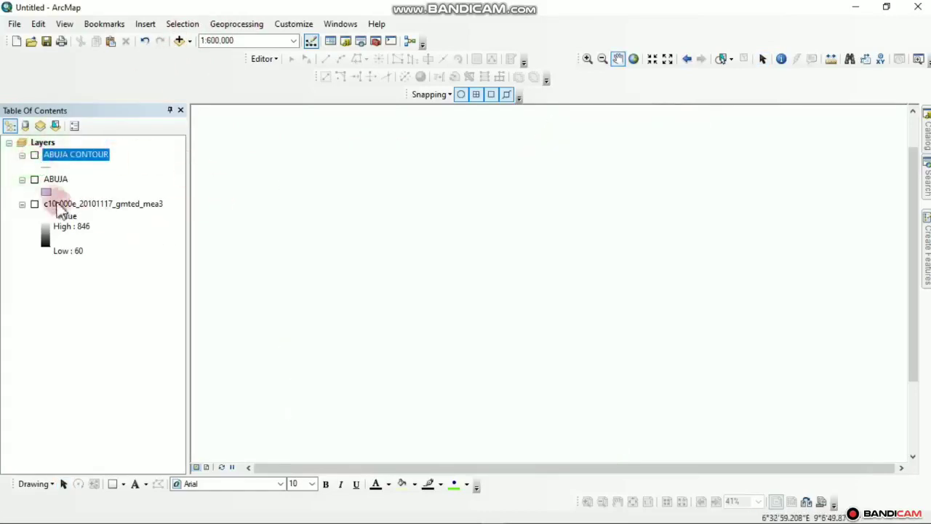
Add the NGA_adm1.shp shapefile from the NIGERIA SHP folder and bring the Nigerian state boundaries into view
click(179, 42)
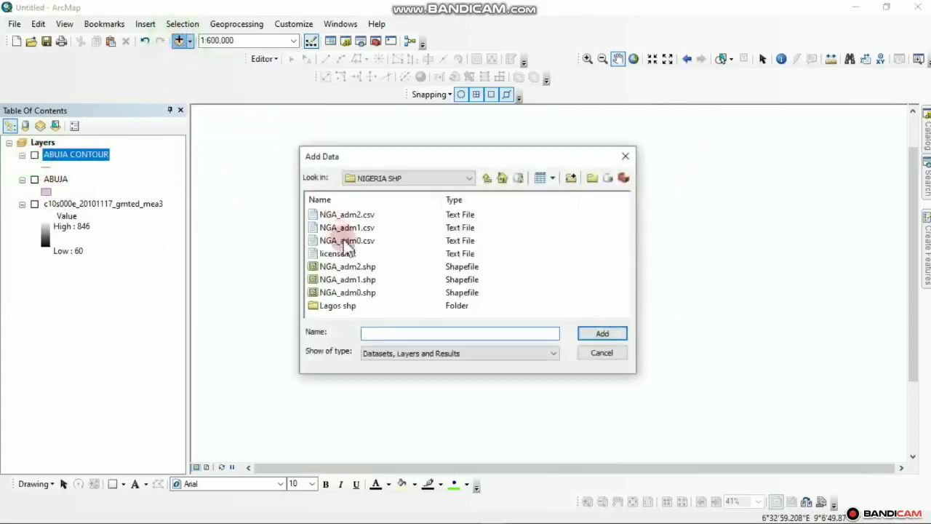
click(362, 282)
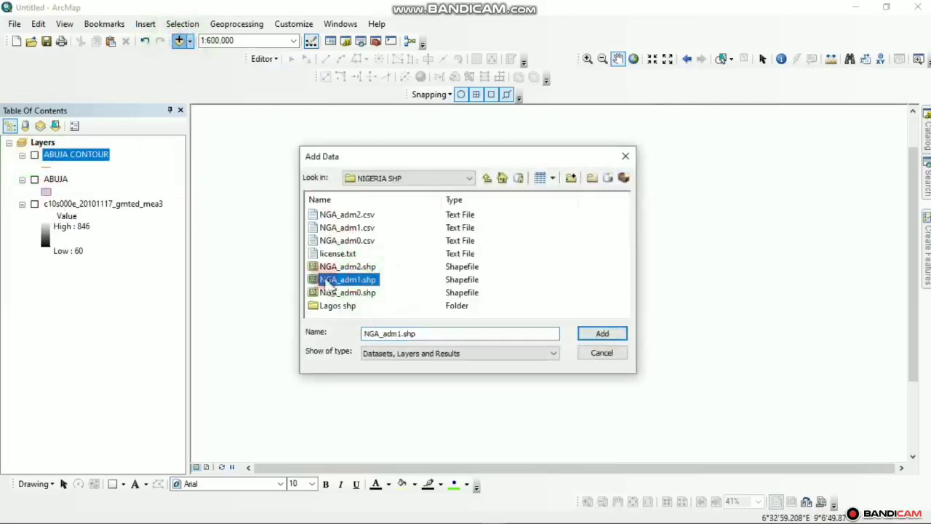
click(604, 334)
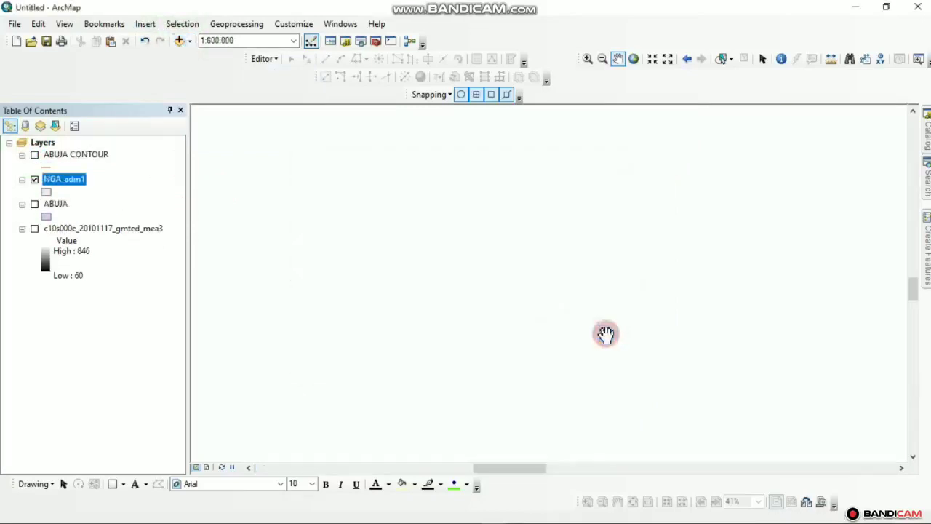
scroll(463, 343, up, 2)
scroll(463, 345, up, 3)
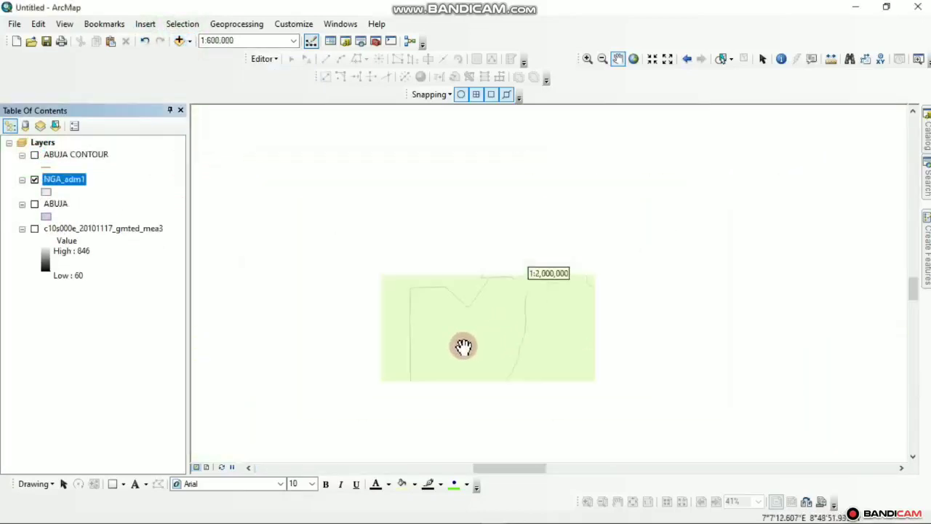
drag(516, 366, 469, 286)
scroll(470, 286, up, 3)
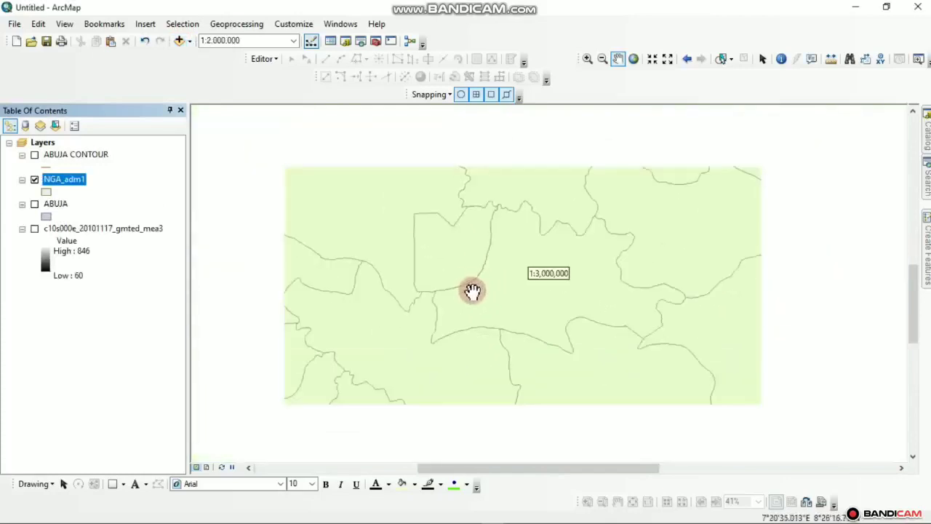
Move the ABUJA layer above NGA_adm1 in the layer order and make it visible
click(58, 206)
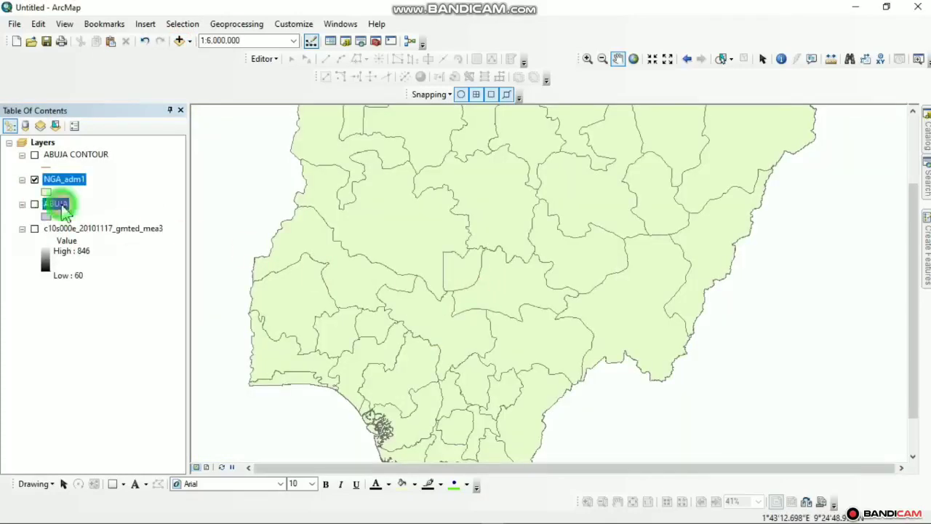
drag(64, 209, 53, 178)
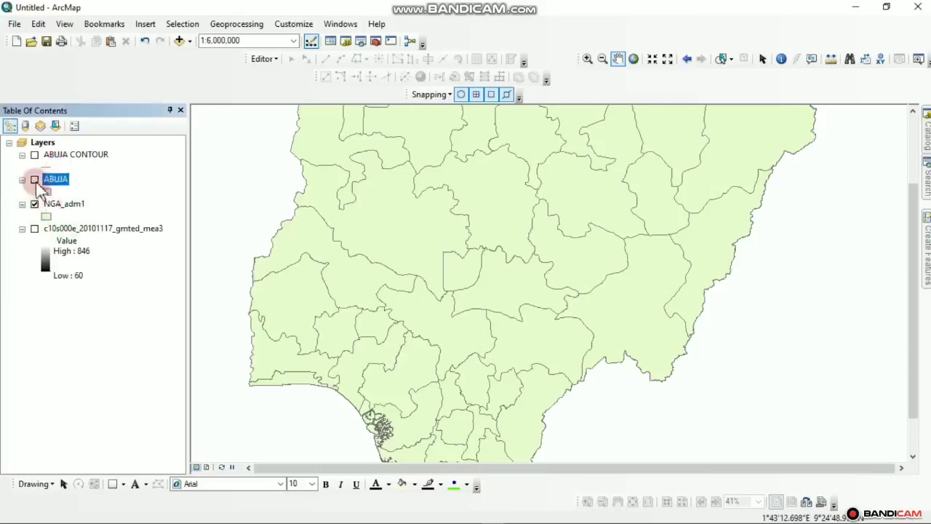
click(34, 179)
Change the fill color of the ABUJA layer to red
click(47, 192)
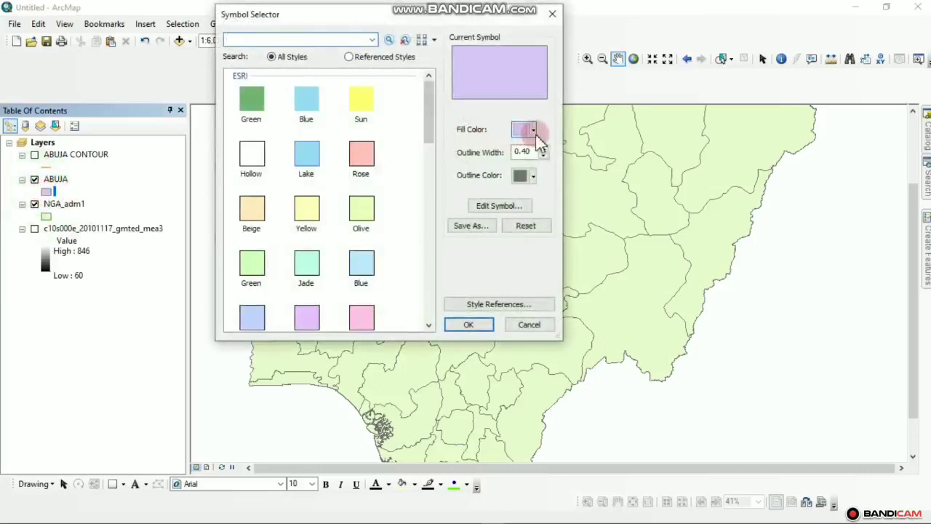
click(538, 133)
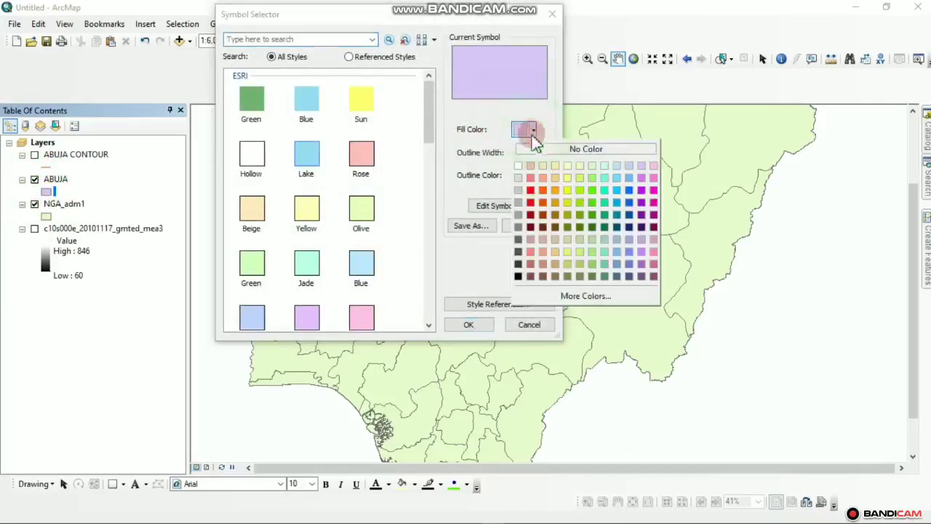
click(533, 191)
click(465, 325)
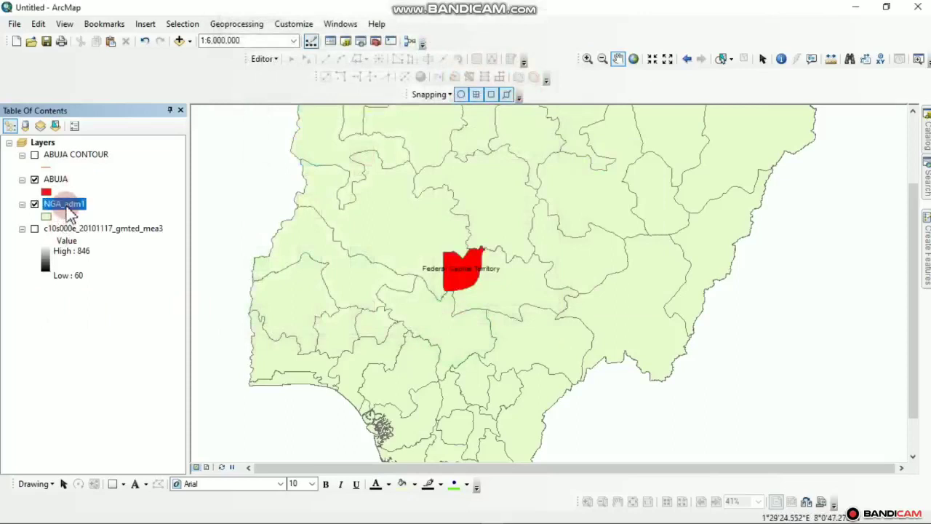
Check the attribute table of NGA_adm1 and label its states using the NAME_1 field
right_click(64, 207)
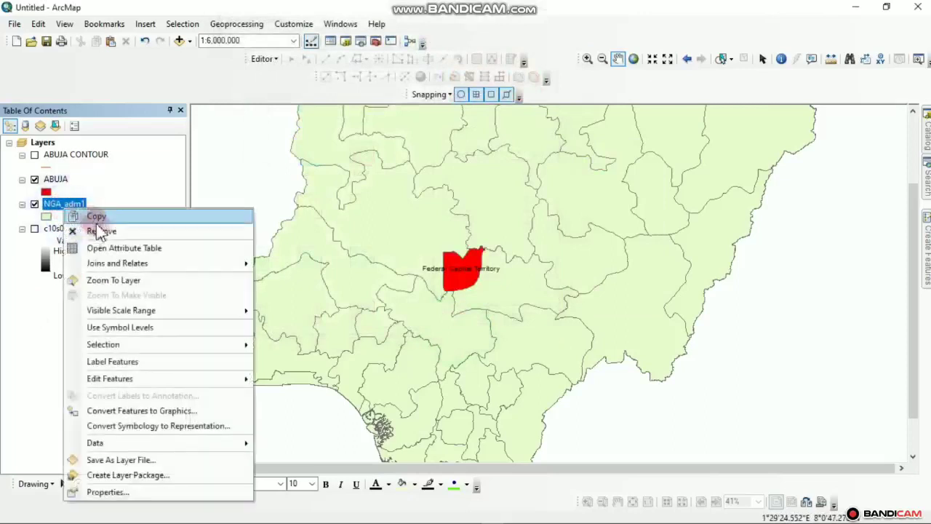
click(109, 247)
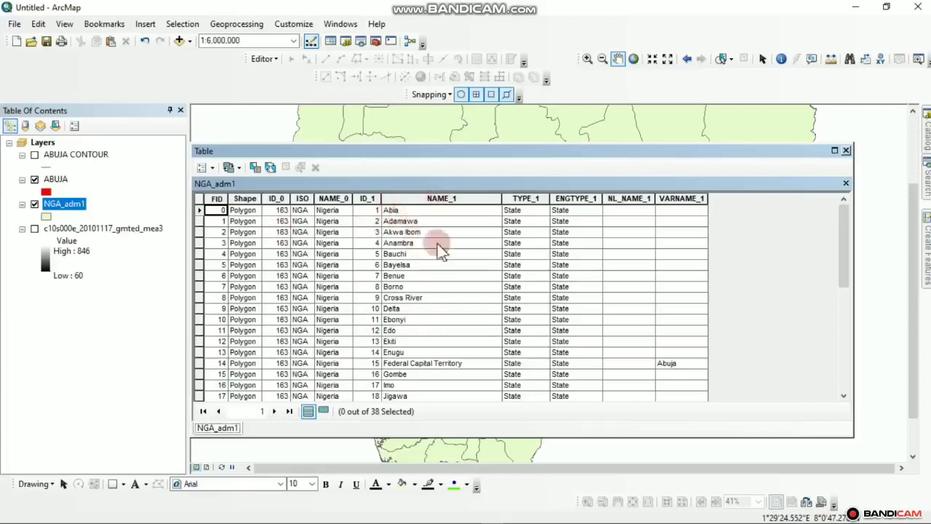
click(846, 150)
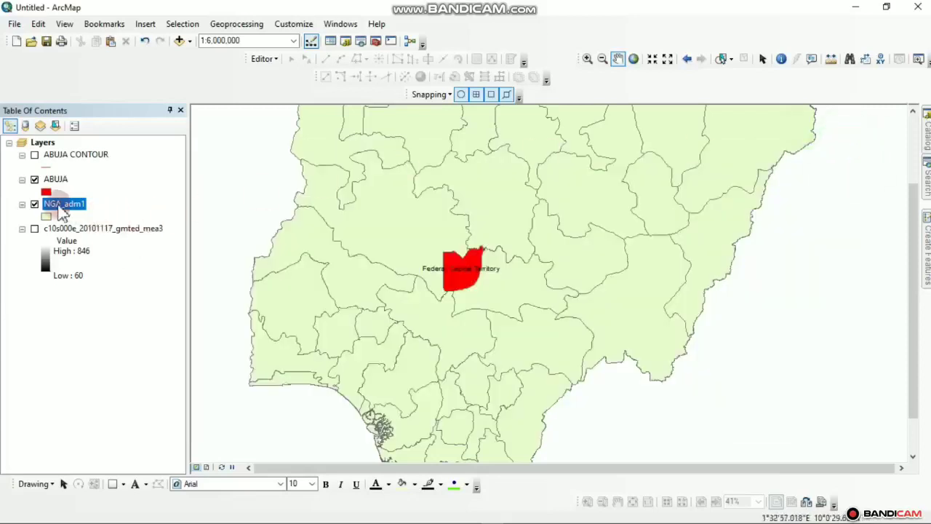
right_click(64, 204)
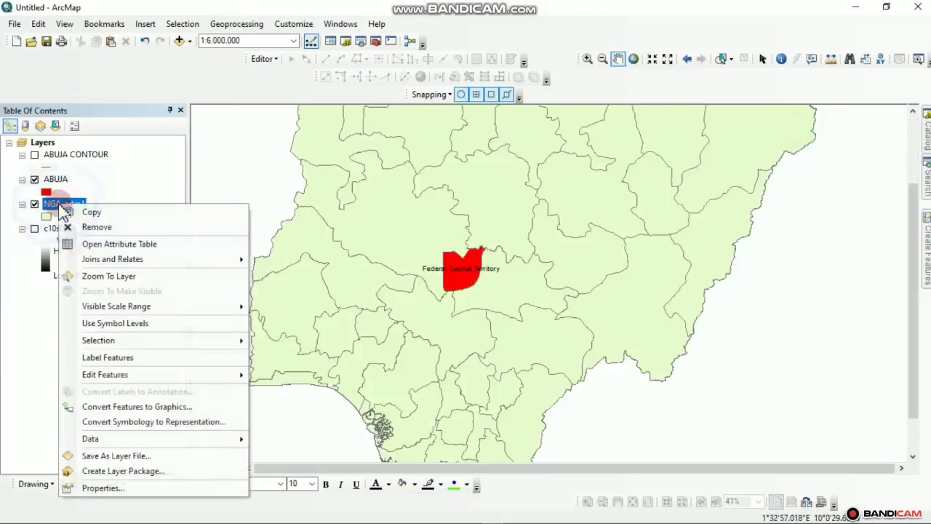
click(109, 487)
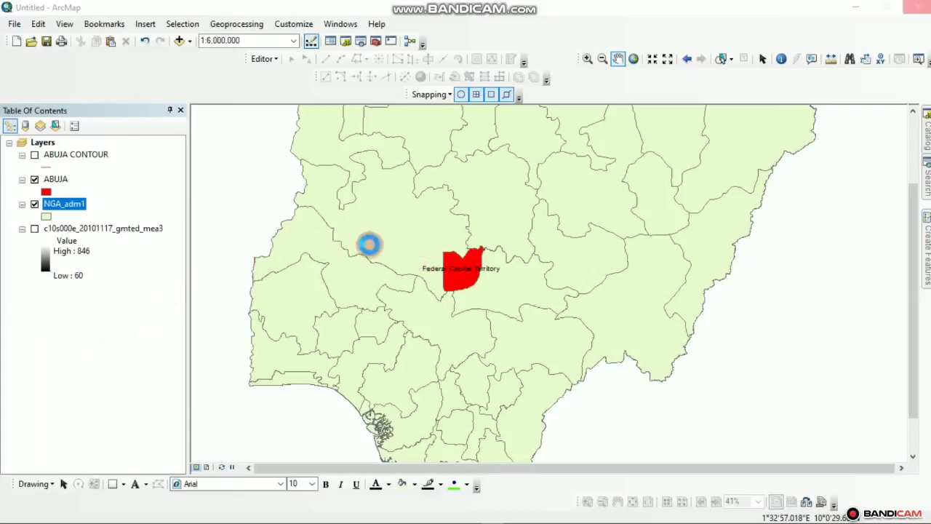
click(519, 249)
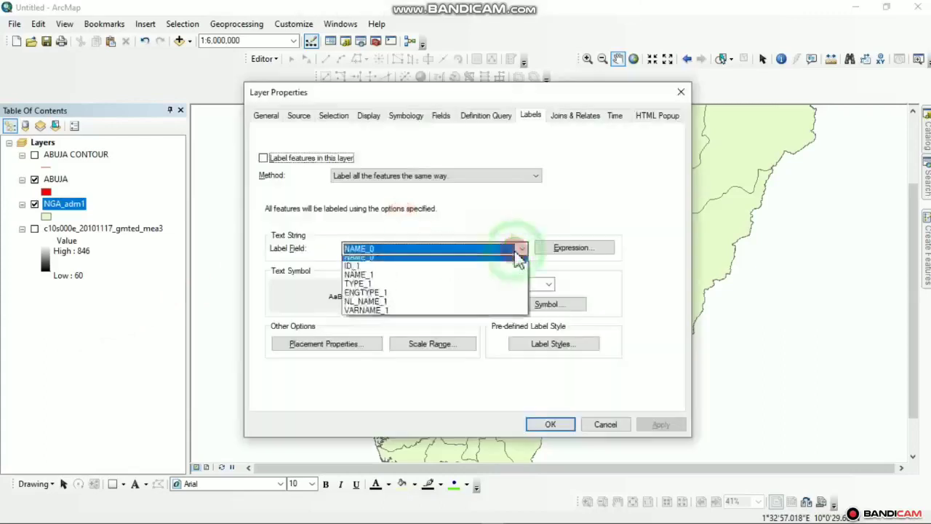
click(360, 307)
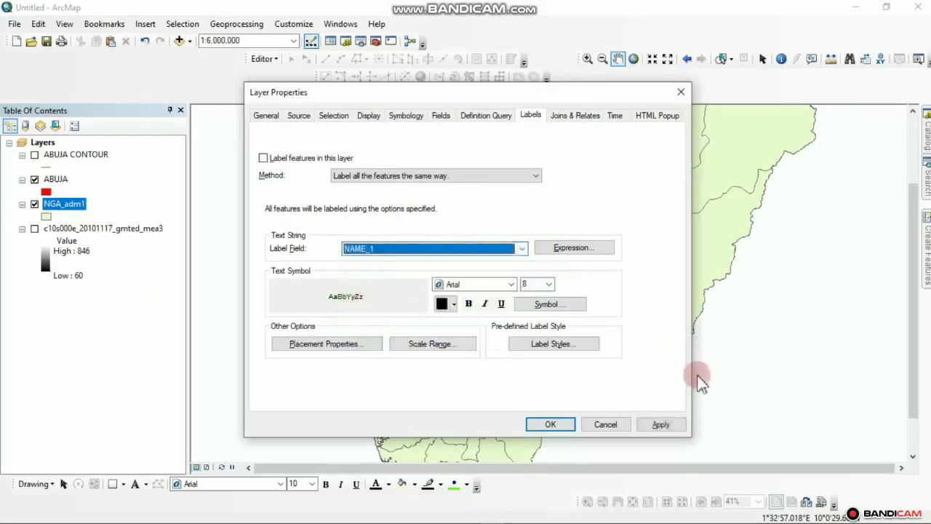
click(659, 425)
click(553, 426)
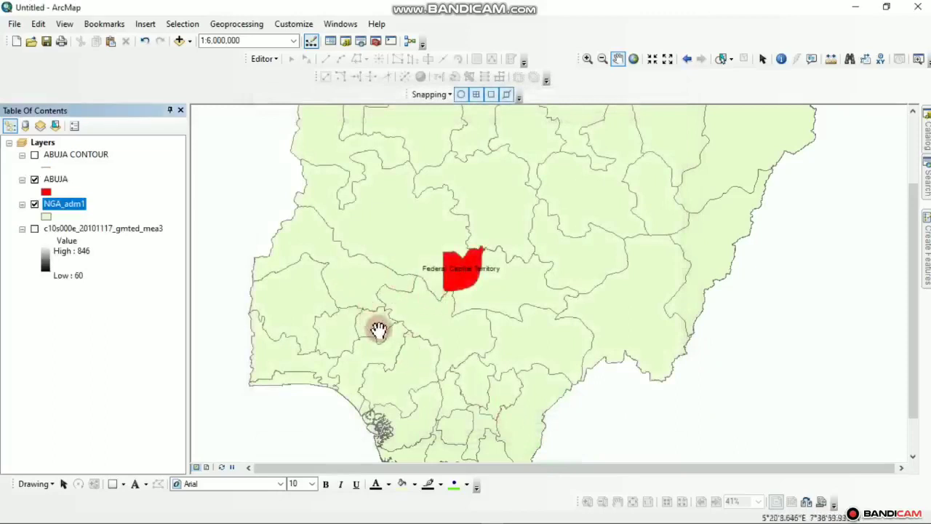
right_click(60, 205)
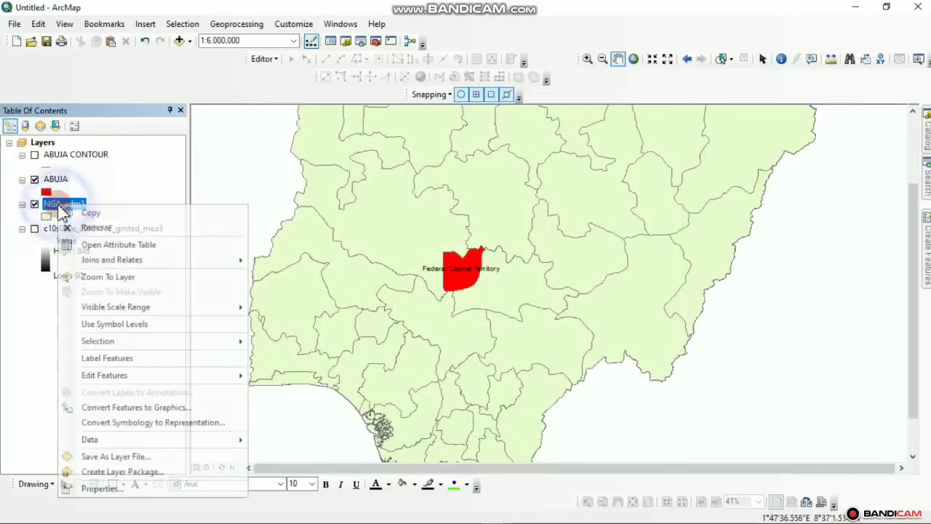
click(116, 357)
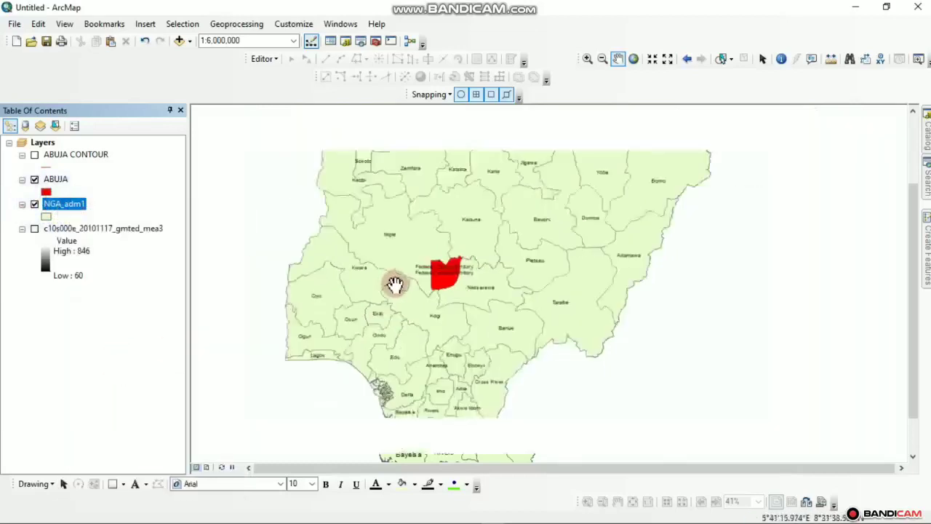
Switch to layout view, shrink the data frame to about 150 mm square, and center the Nigeria map inside it
scroll(393, 286, down, 3)
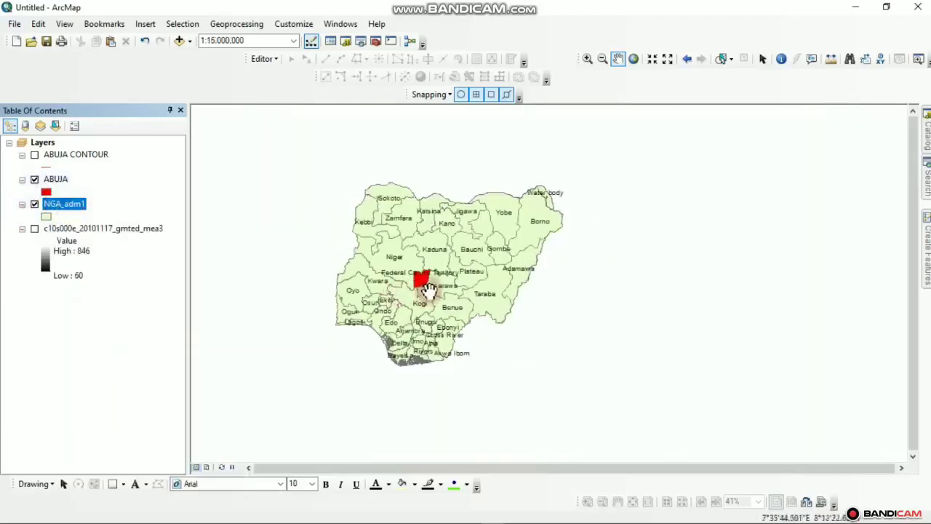
drag(420, 270, 359, 244)
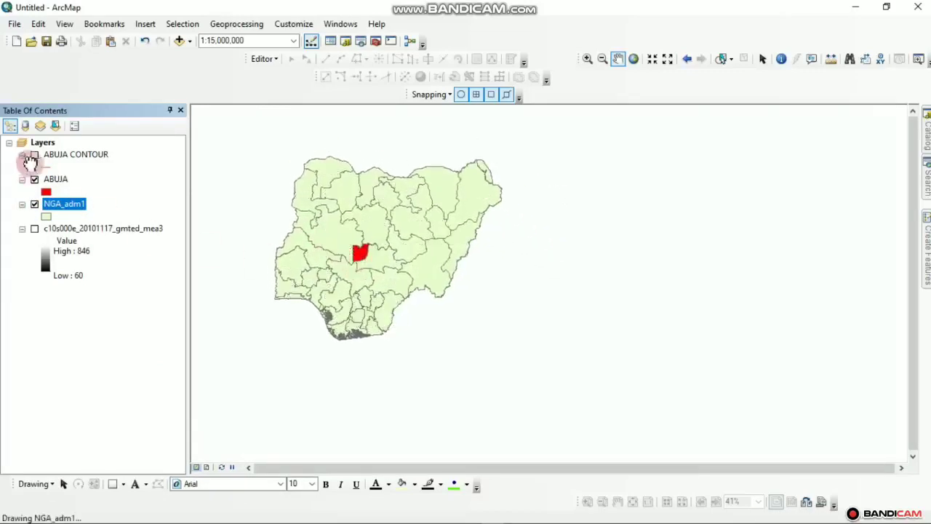
click(210, 469)
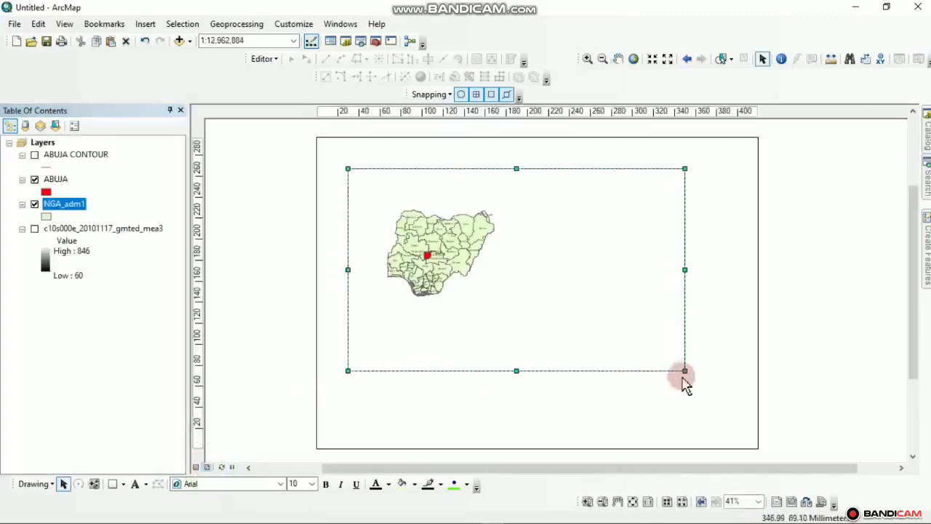
drag(684, 371, 509, 341)
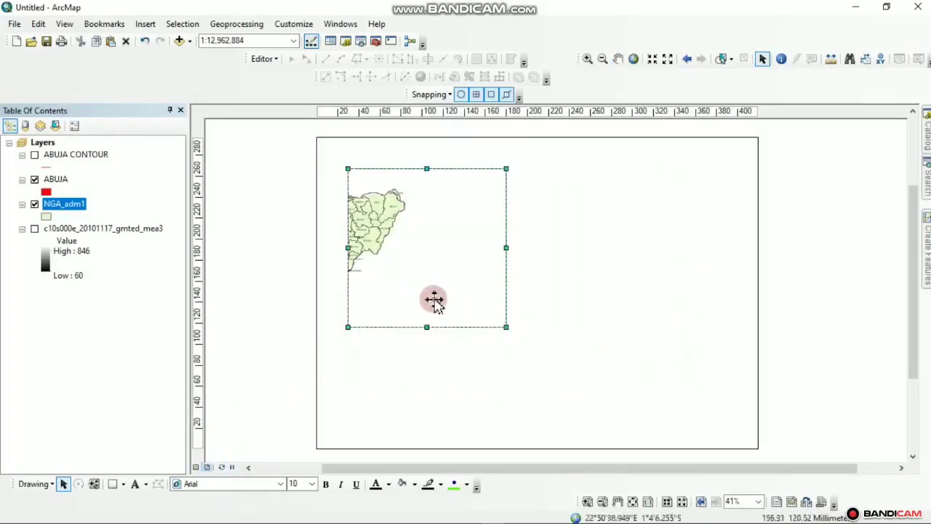
click(618, 59)
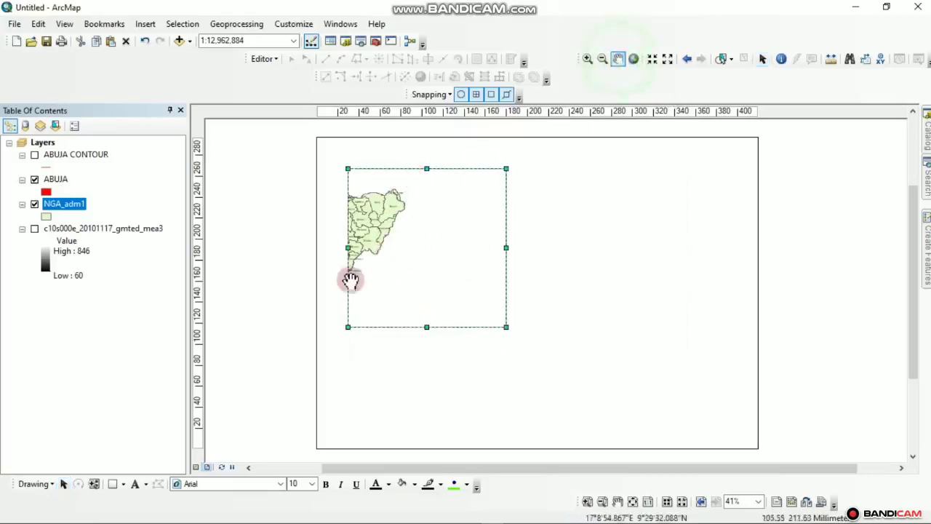
drag(349, 278, 484, 313)
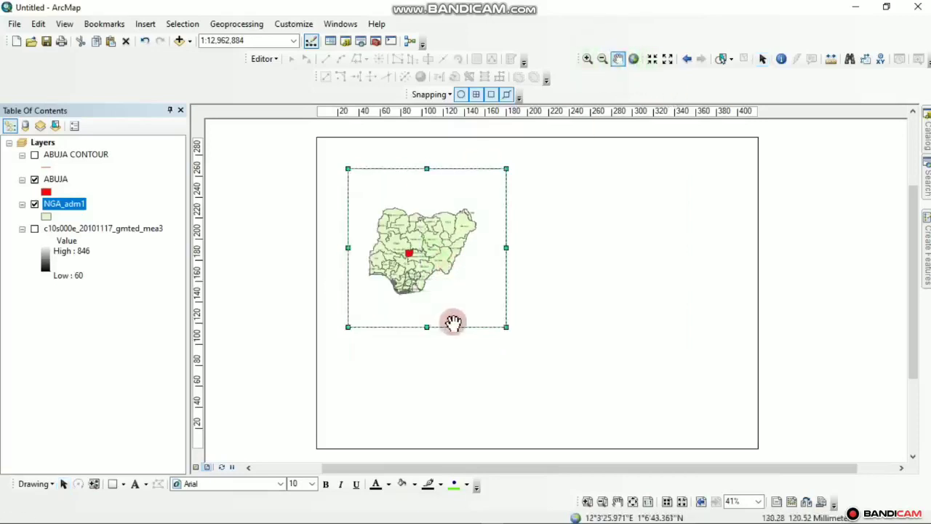
Duplicate the Nigeria data frame and place the copy in the lower-right area of the page
right_click(483, 277)
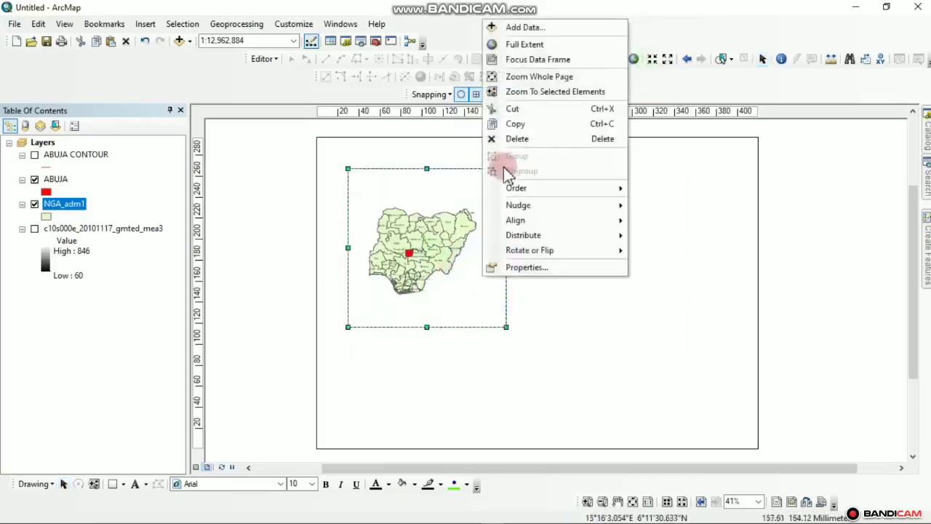
click(518, 123)
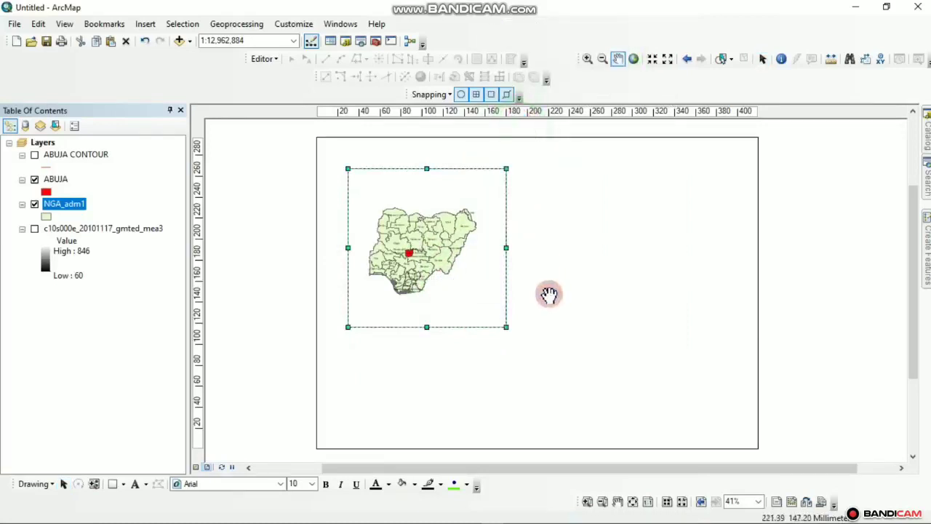
key(ctrl+v)
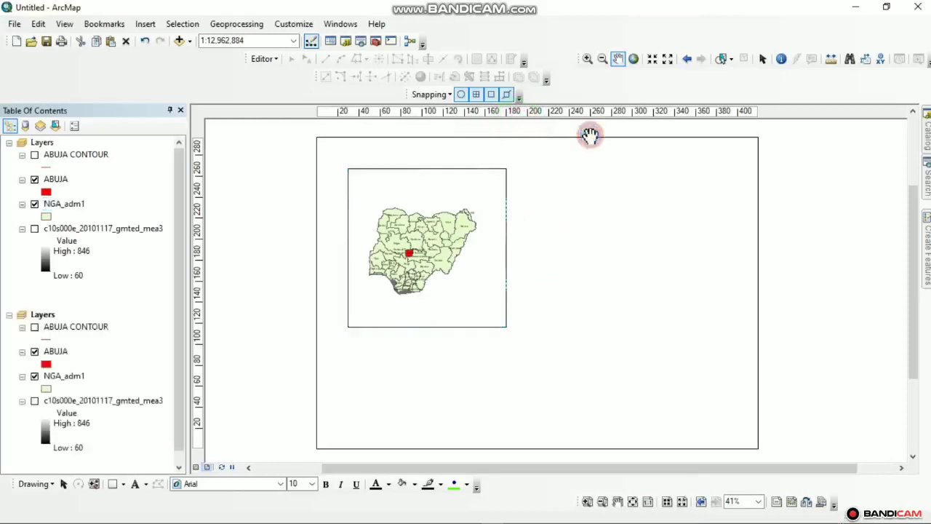
mouse_move(492, 258)
mouse_down()
mouse_move(653, 316)
mouse_move(592, 306)
mouse_move(493, 261)
mouse_up()
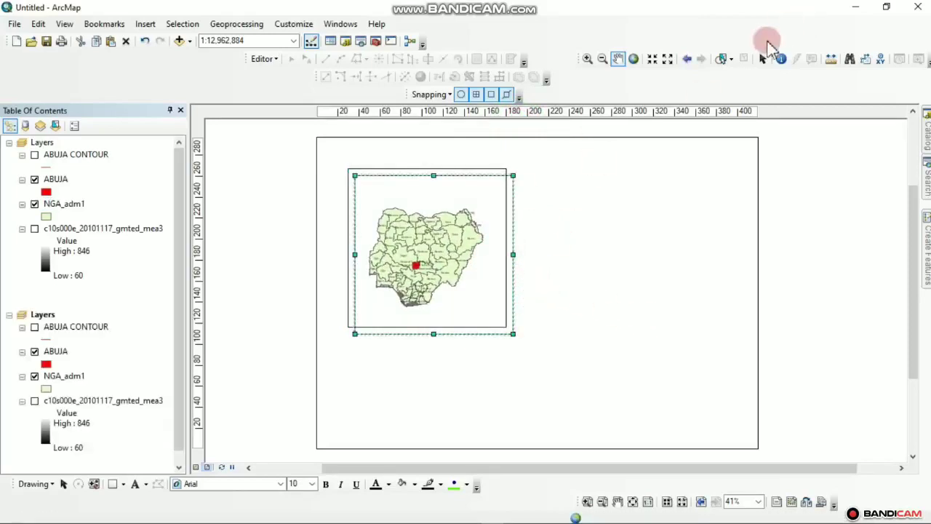
click(762, 58)
drag(451, 193, 616, 274)
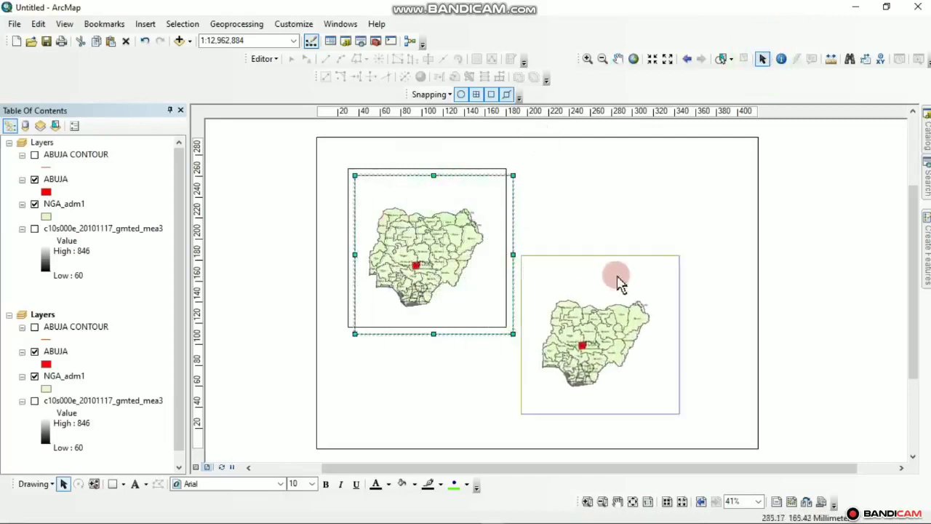
key(ctrl+z)
drag(471, 272, 665, 354)
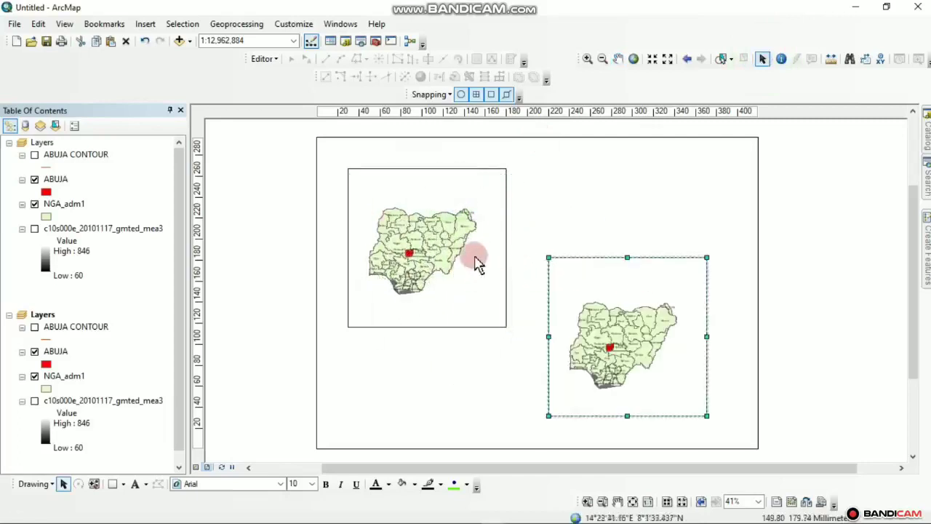
Enlarge the original data frame to about 170 mm square near the page's upper-left corner and the copy to about 185 mm square
click(476, 258)
mouse_move(505, 327)
mouse_down()
mouse_move(524, 347)
mouse_move(490, 327)
mouse_up()
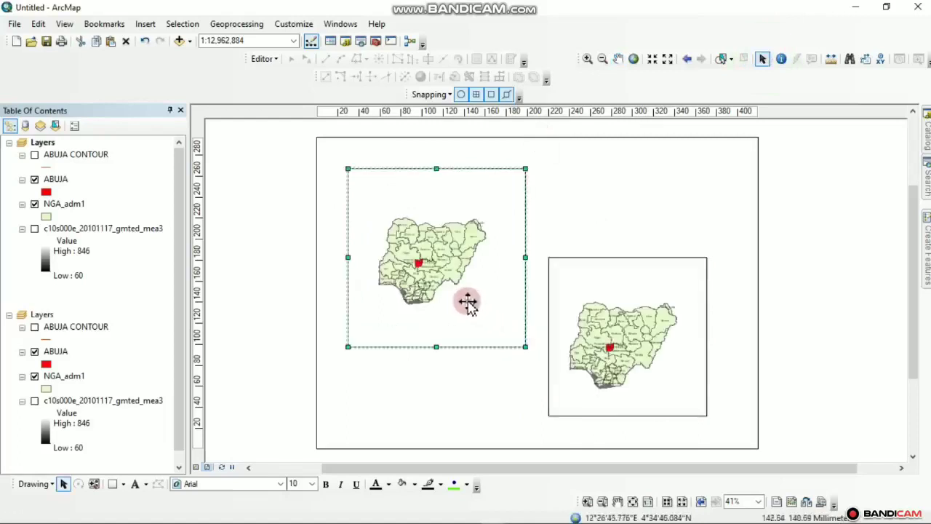
drag(495, 291, 487, 292)
drag(595, 328, 574, 329)
click(671, 264)
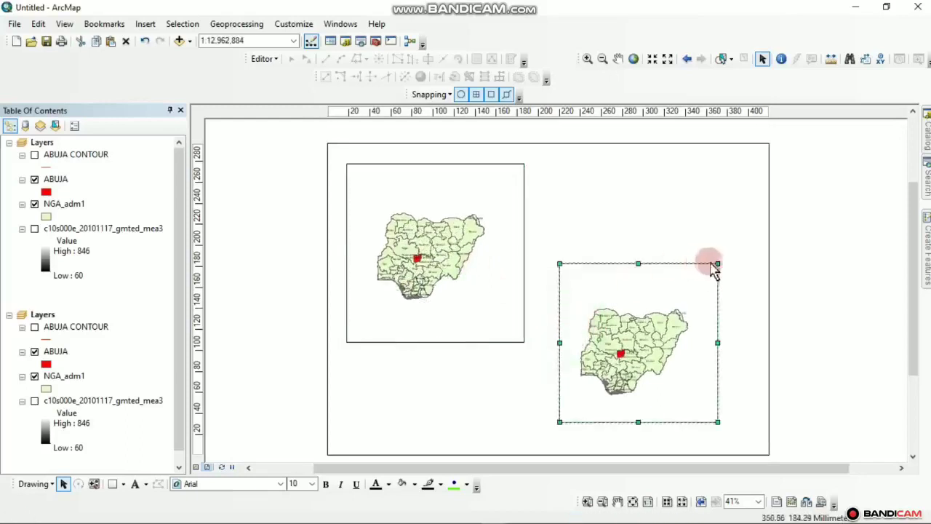
drag(716, 263, 754, 226)
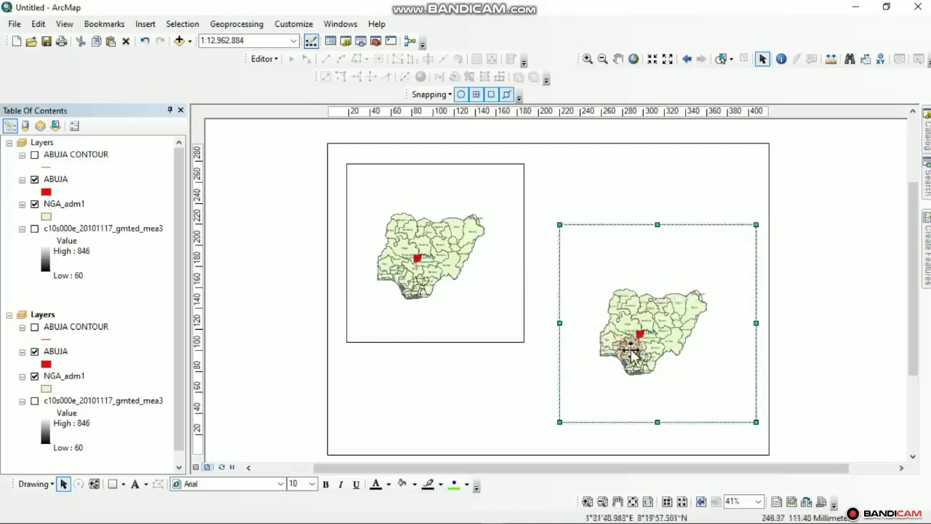
Set the map in the upper-left data frame to a scale of 1:10,000,000 and center Nigeria within the frame
click(459, 305)
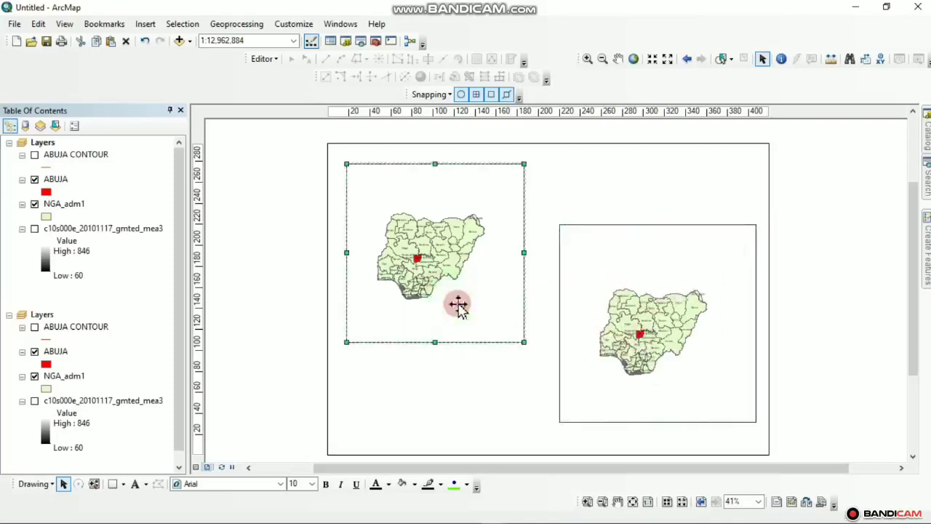
click(664, 61)
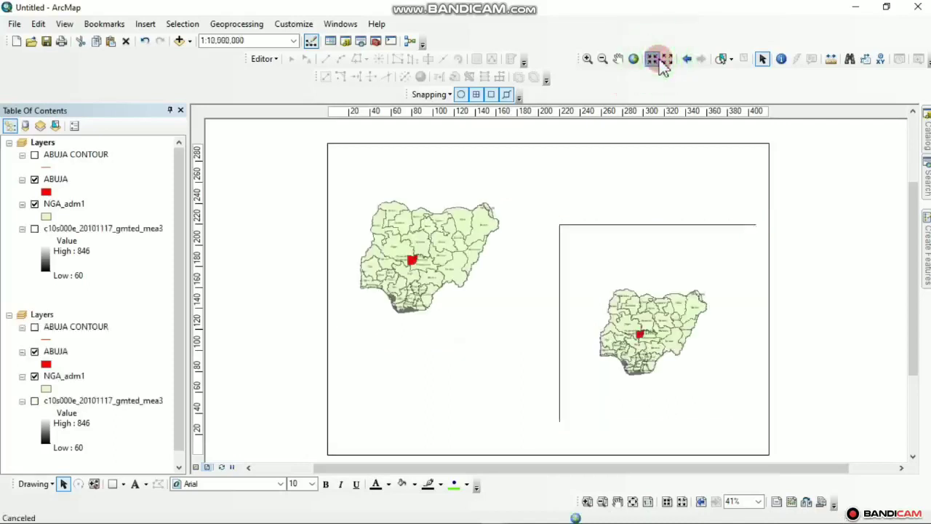
click(657, 61)
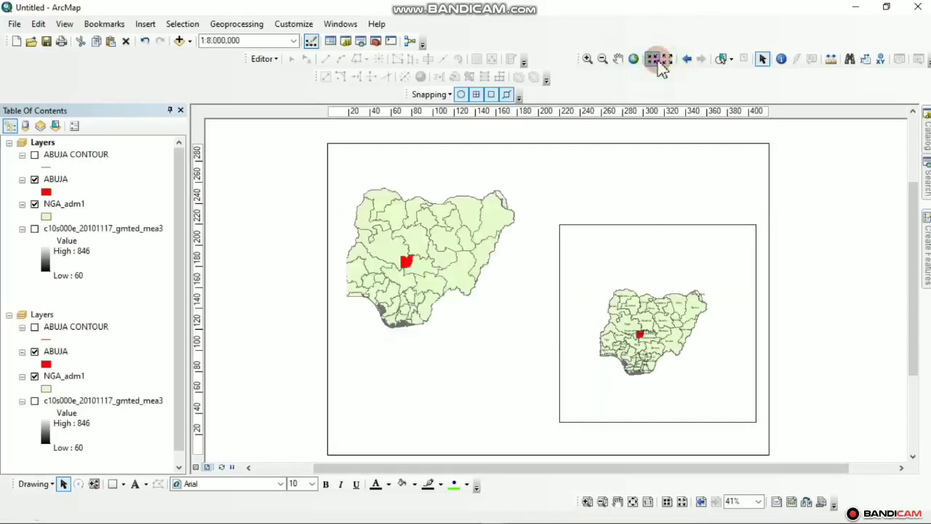
click(669, 60)
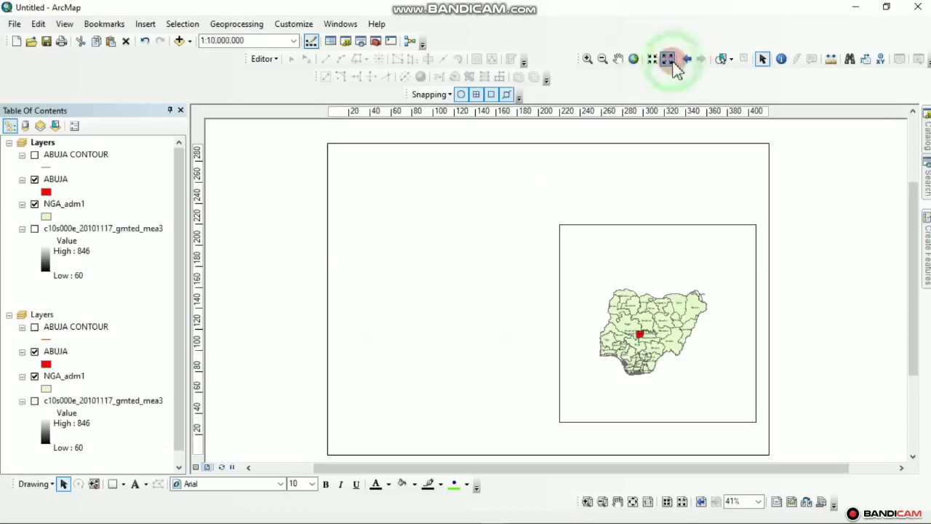
click(592, 177)
click(451, 291)
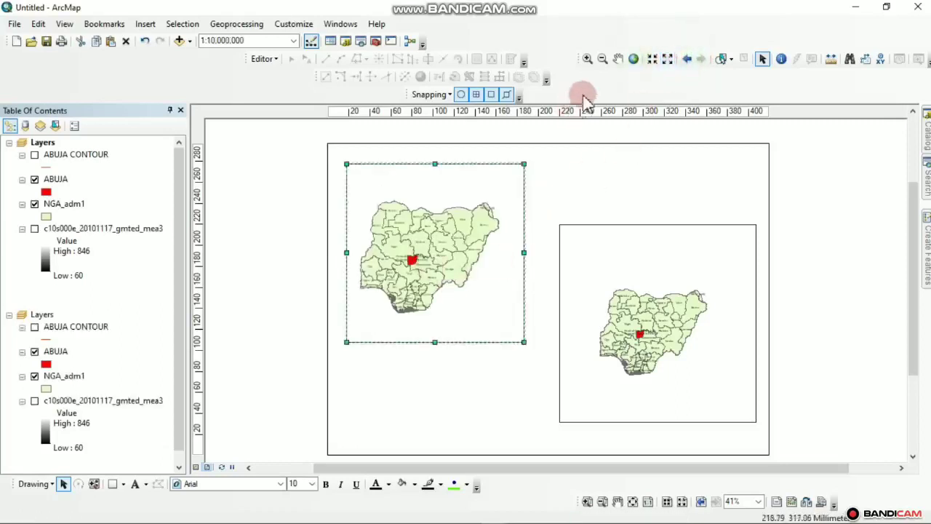
click(618, 59)
drag(441, 246, 453, 243)
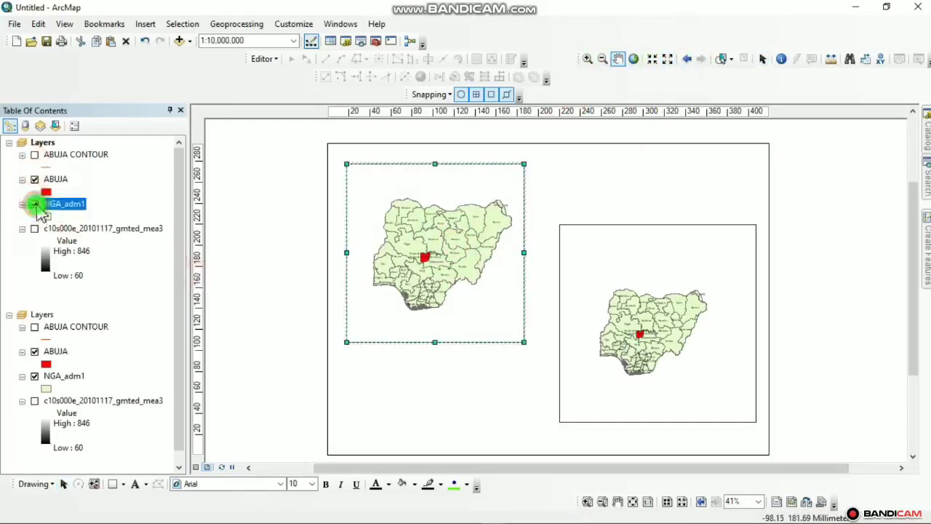
click(34, 205)
click(35, 204)
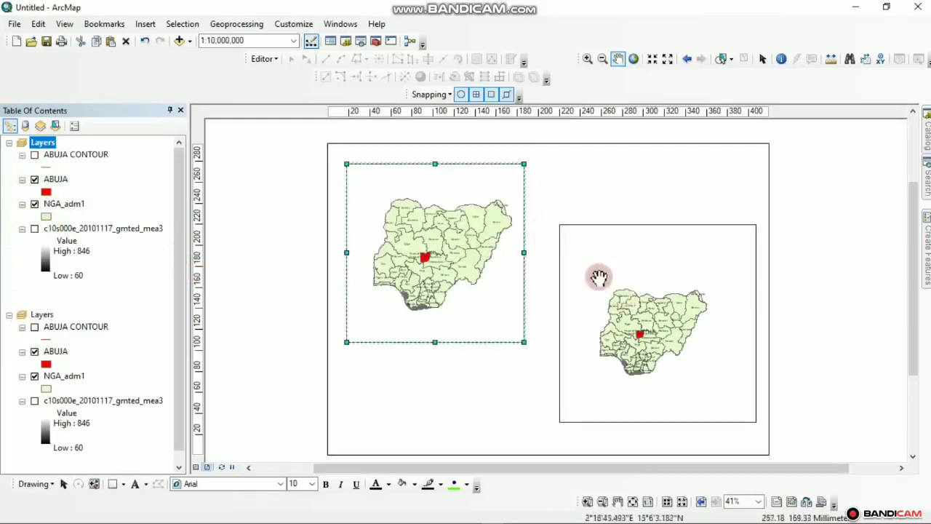
Enlarge the map in the lower-right data frame to a scale of 1:5,000,000
click(697, 250)
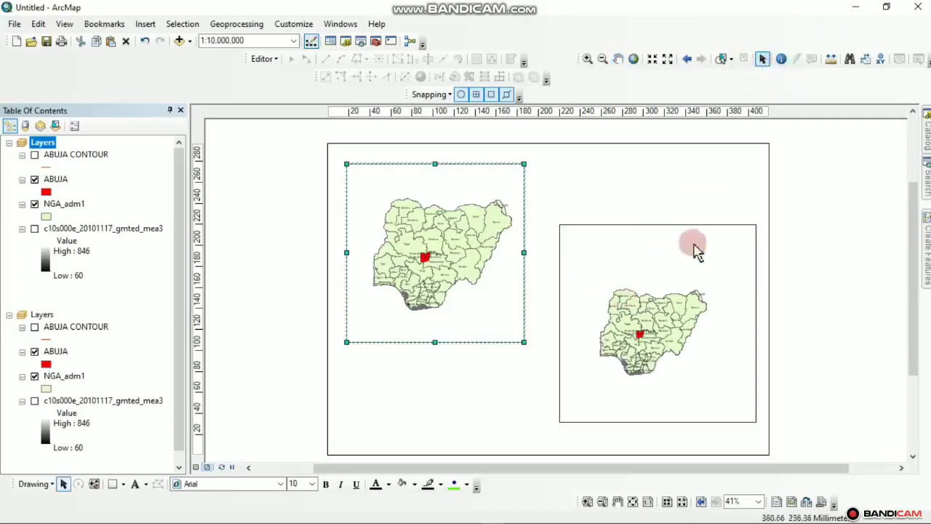
click(653, 59)
click(653, 60)
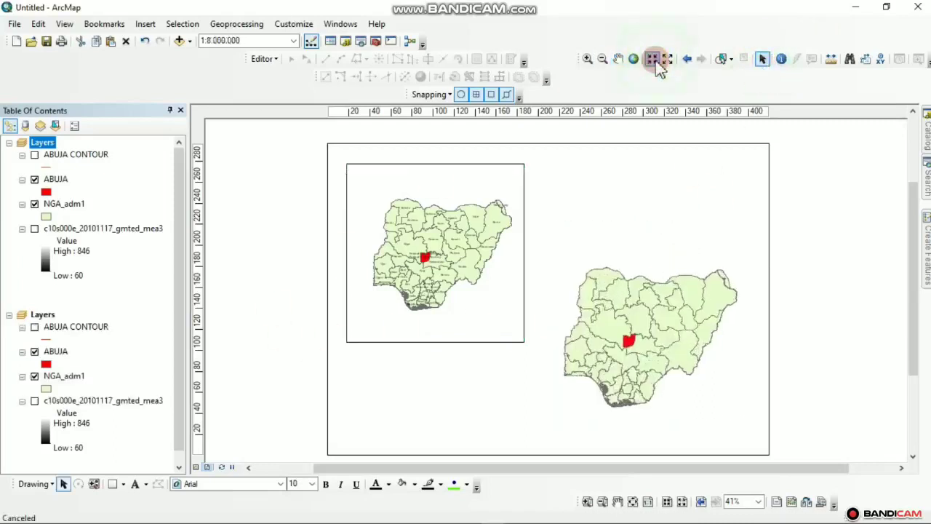
click(654, 60)
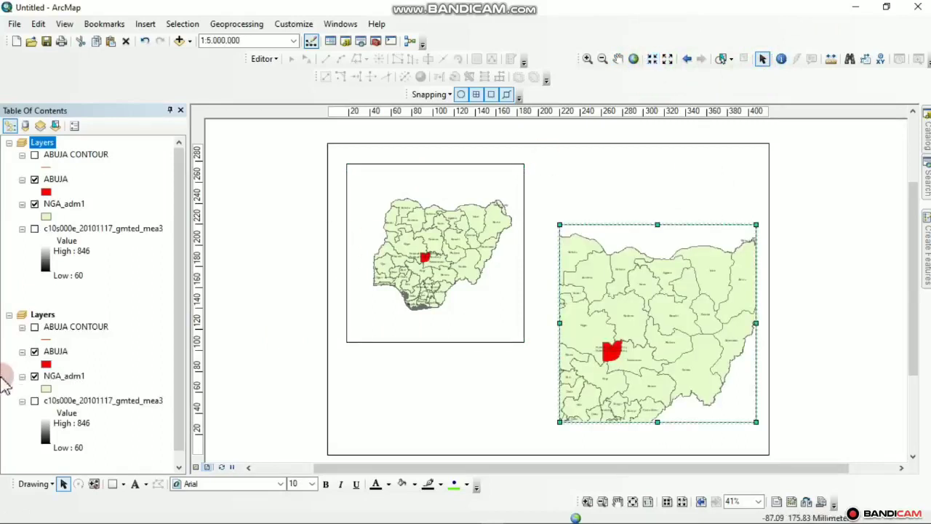
Hide the NGA_adm1 layer in the lower-right data frame and shift that frame slightly down and to the left on the page
click(34, 376)
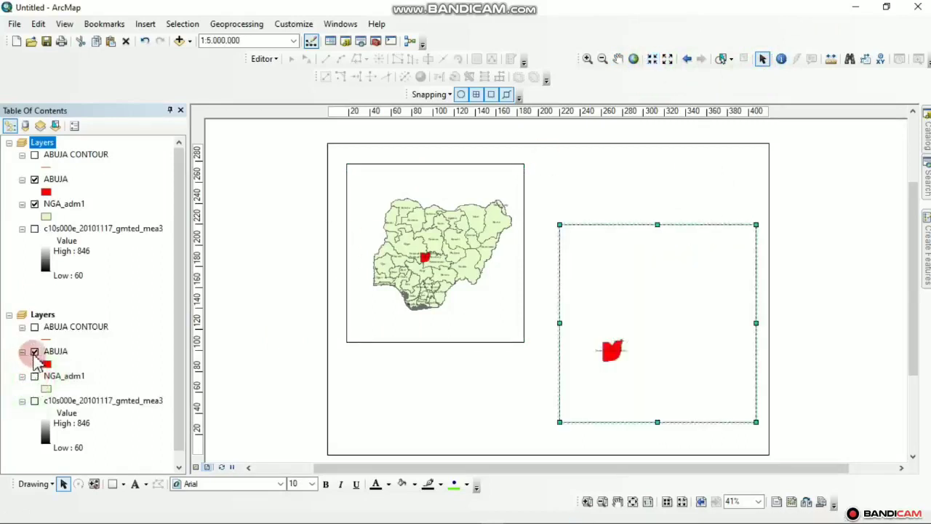
click(34, 352)
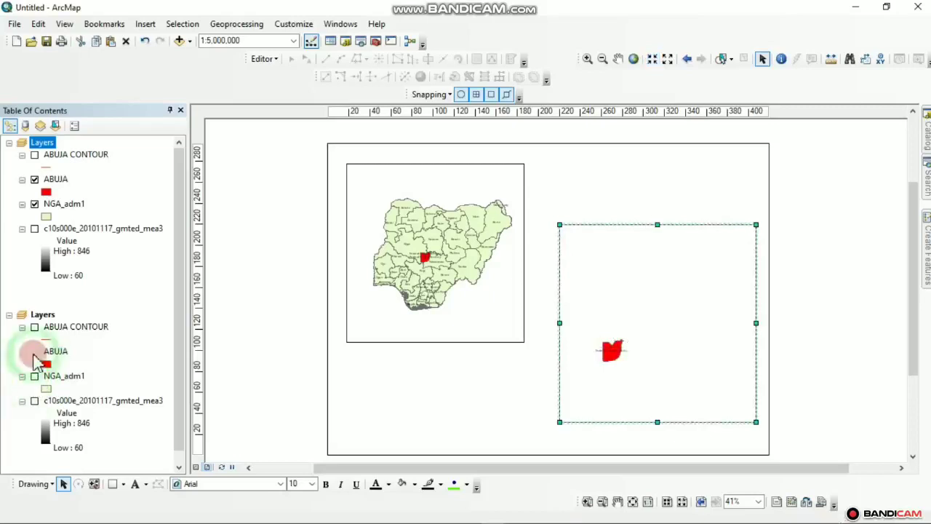
click(34, 352)
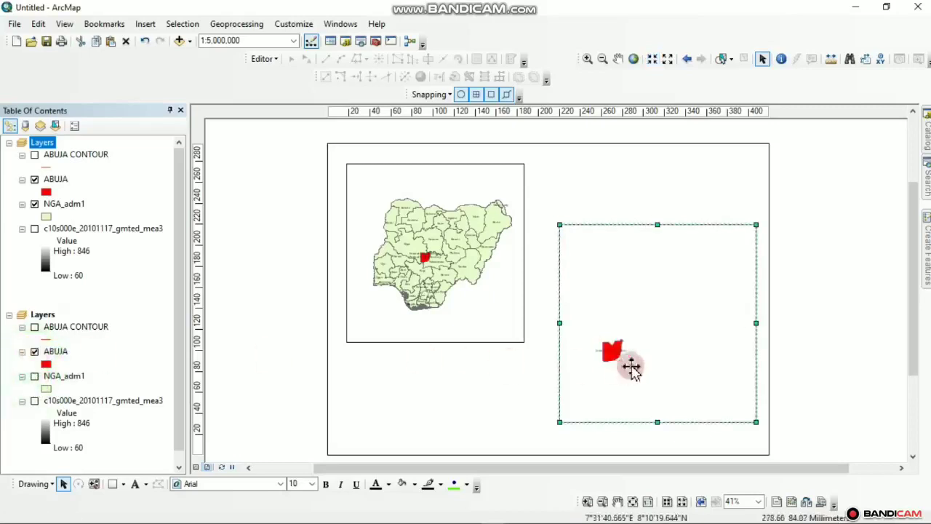
drag(688, 293, 620, 332)
click(760, 59)
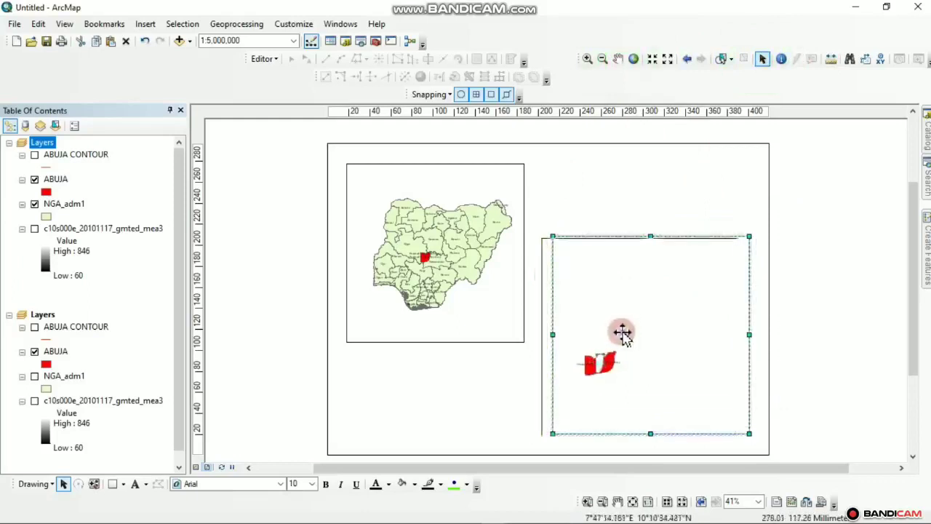
Enlarge the map in the lower-right data frame to a scale of 1:600,000 and center Abuja within the frame
click(618, 58)
drag(654, 360, 681, 339)
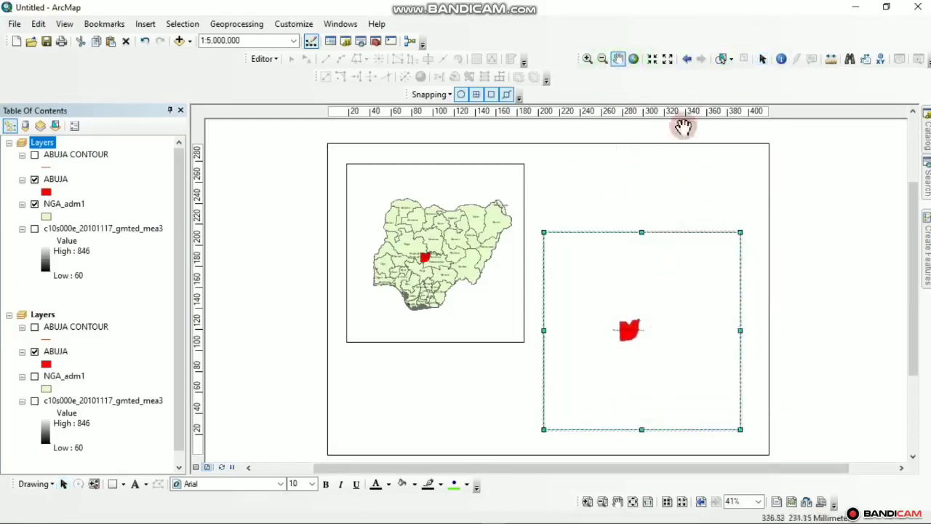
click(651, 59)
click(652, 59)
click(652, 59)
click(652, 59)
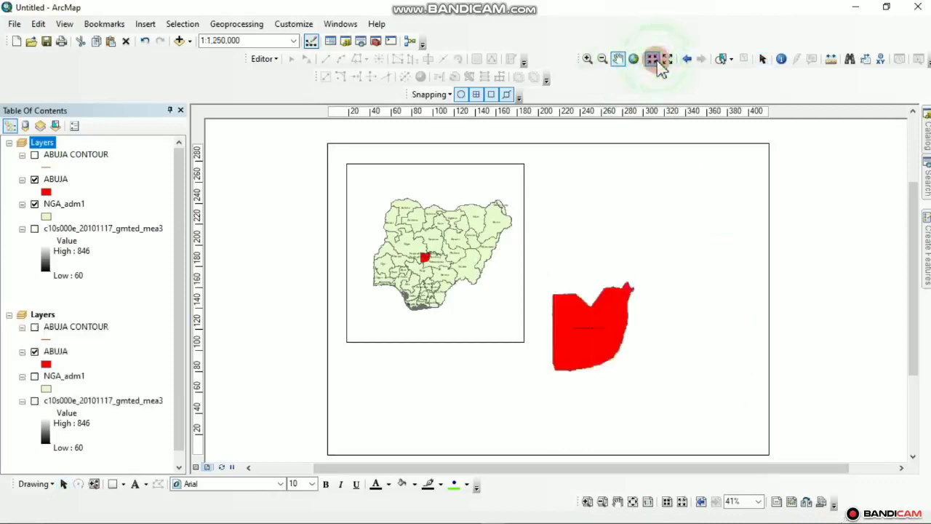
drag(628, 317, 682, 328)
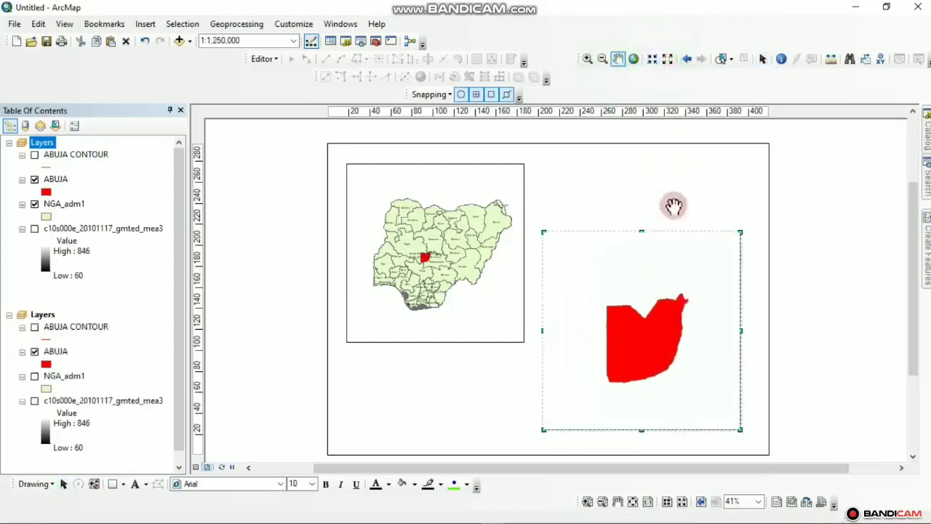
click(652, 59)
click(652, 59)
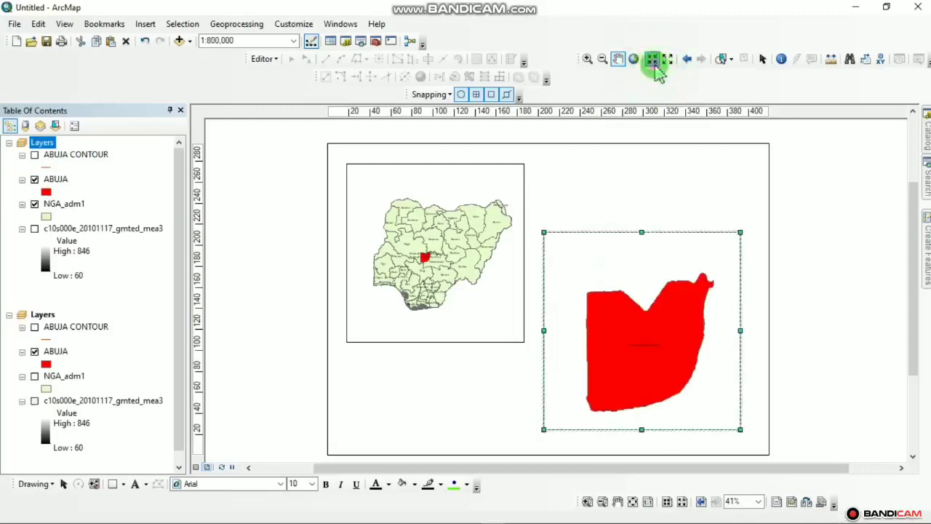
click(652, 60)
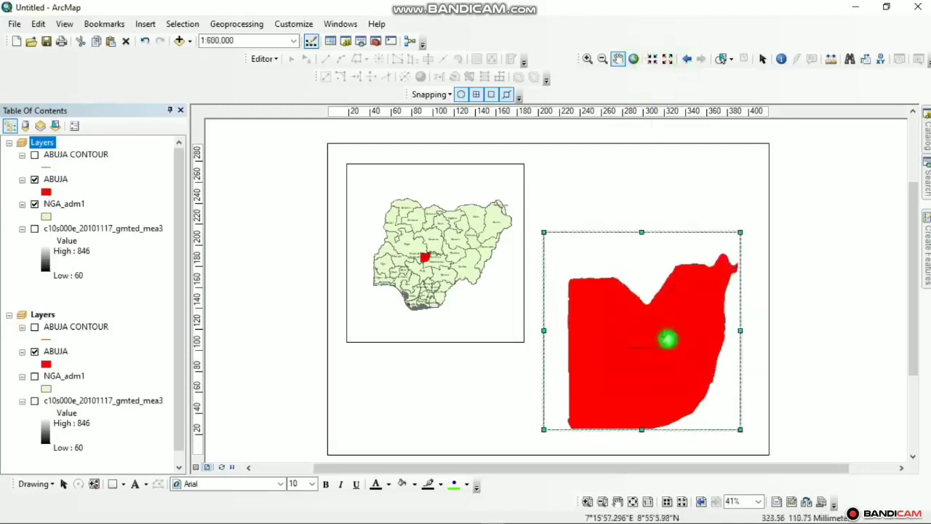
drag(668, 338, 657, 319)
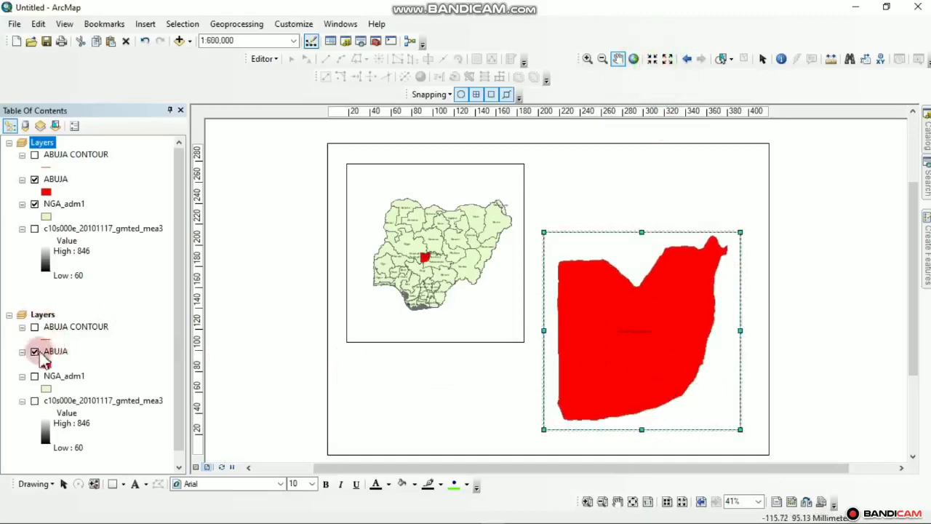
Show the ABUJA CONTOUR layer instead of ABUJA in the lower-right data frame and inspect the contours and their labels up close
click(34, 351)
click(34, 327)
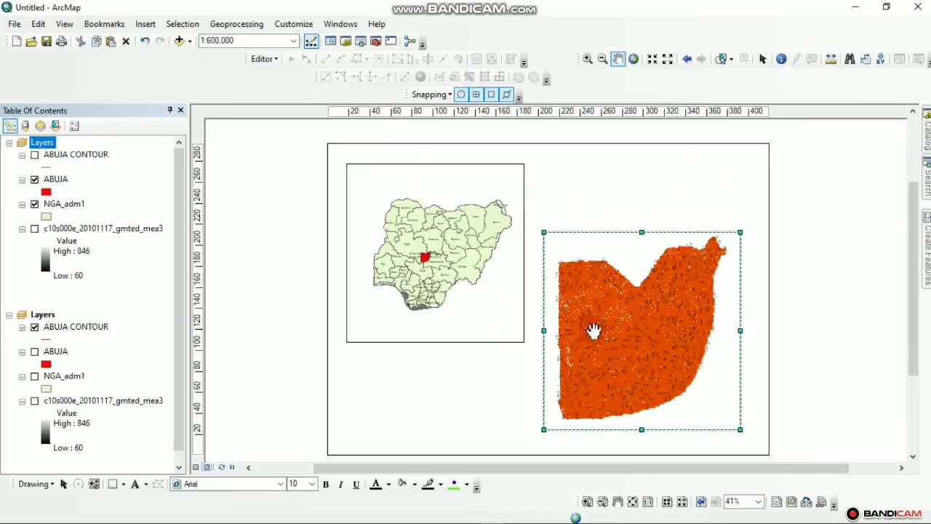
scroll(593, 330, up, 3)
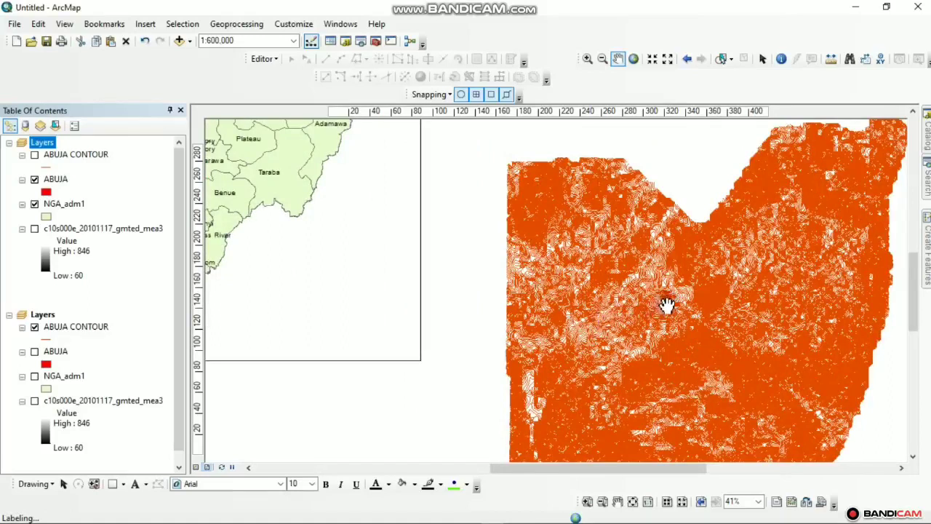
click(507, 315)
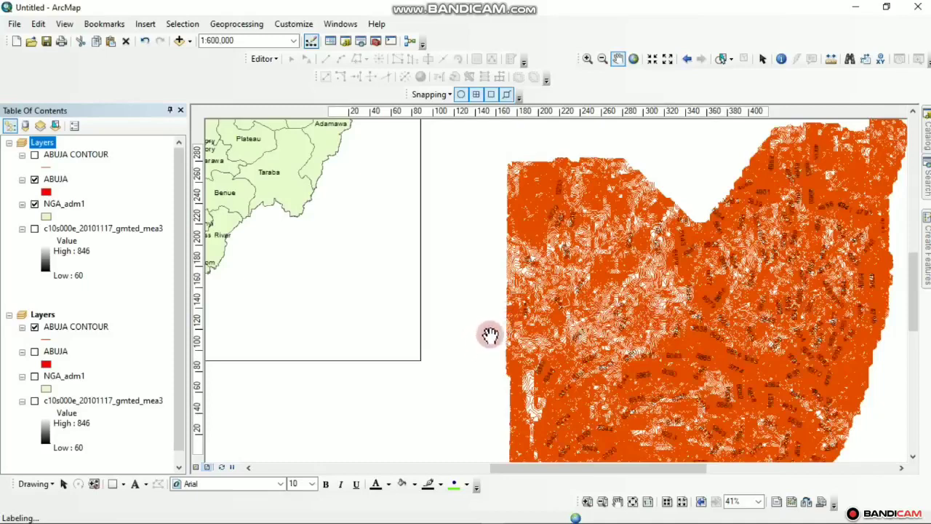
scroll(491, 333, up, 5)
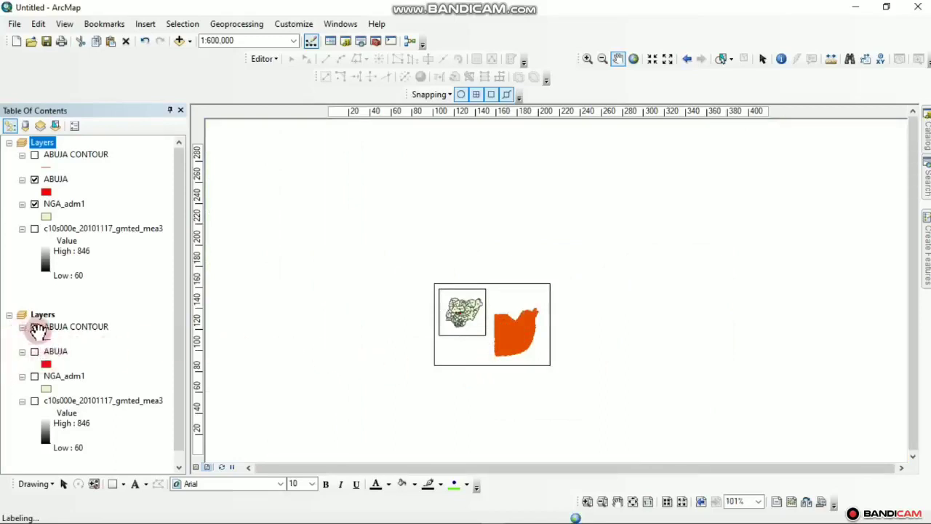
Turn off the ABUJA CONTOUR layer in the lower-right data frame
click(34, 326)
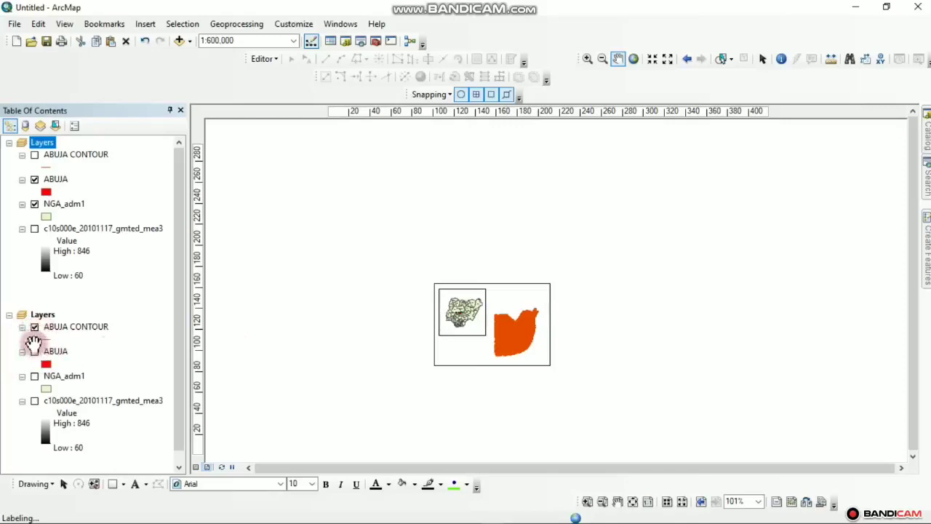